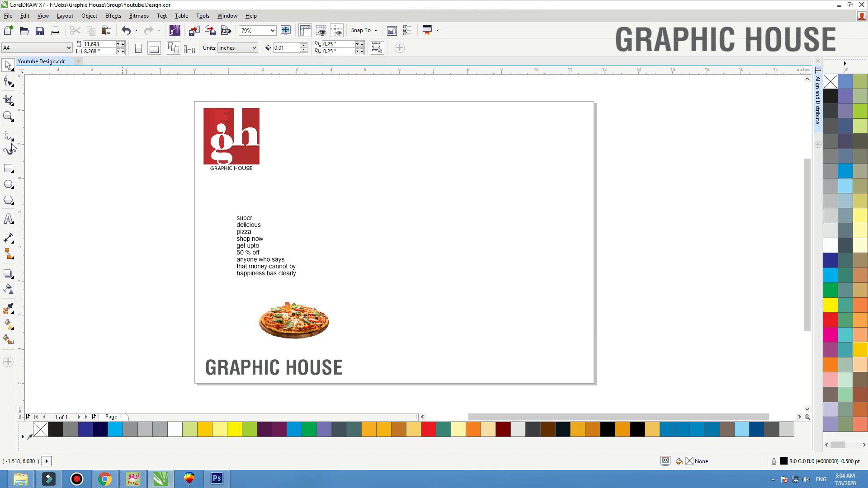
Draw a square on the page and set its size to 4 by 4 inches
click(9, 169)
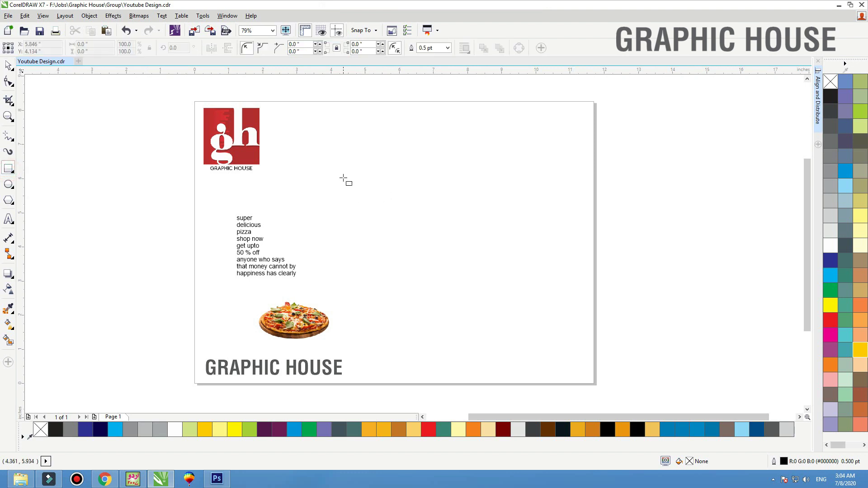
drag(346, 180, 486, 308)
drag(104, 45, 1, 43)
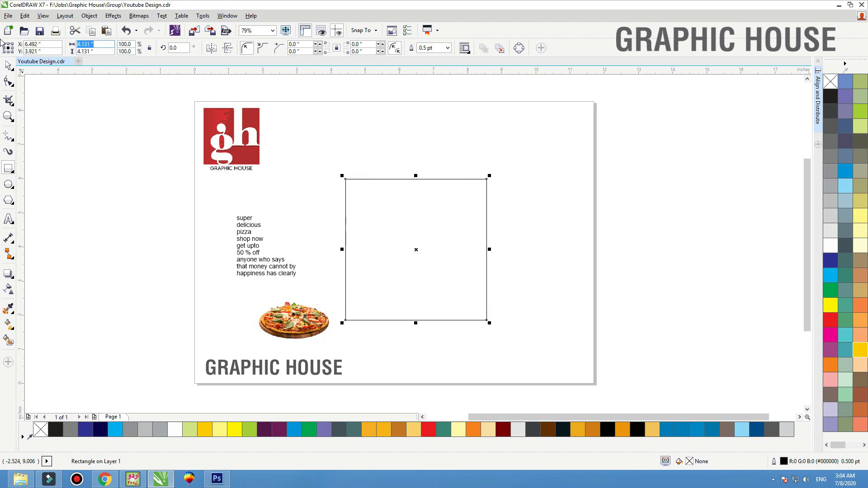
text(4)
key(Tab)
key(Return)
click(8, 65)
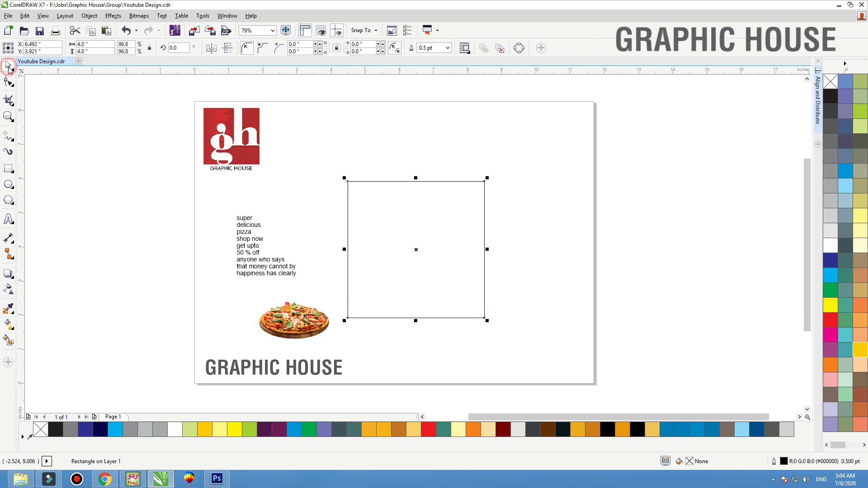
Add a one-step inside contour of about 0.29 inches to the square and break the contour apart
click(15, 281)
click(43, 286)
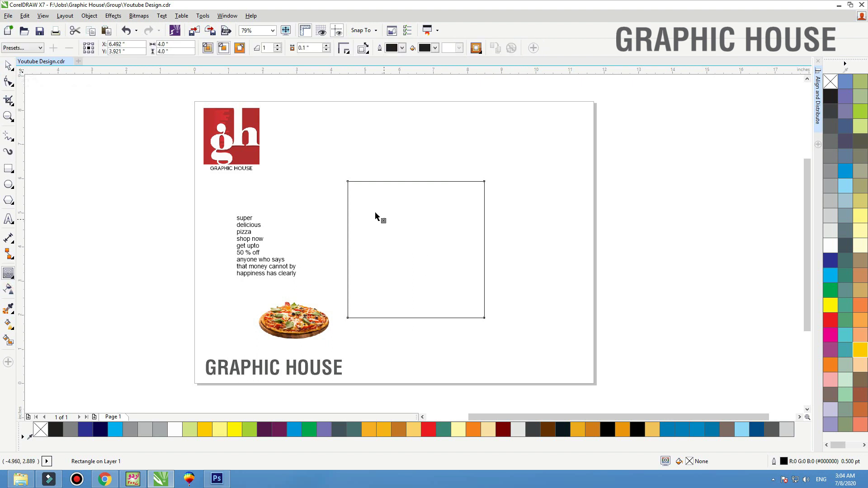
drag(375, 212, 357, 198)
key(space)
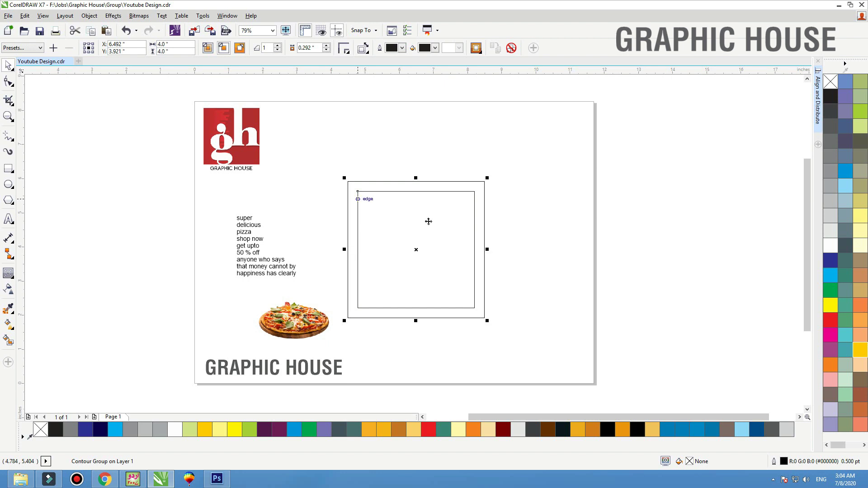
key(ctrl+z)
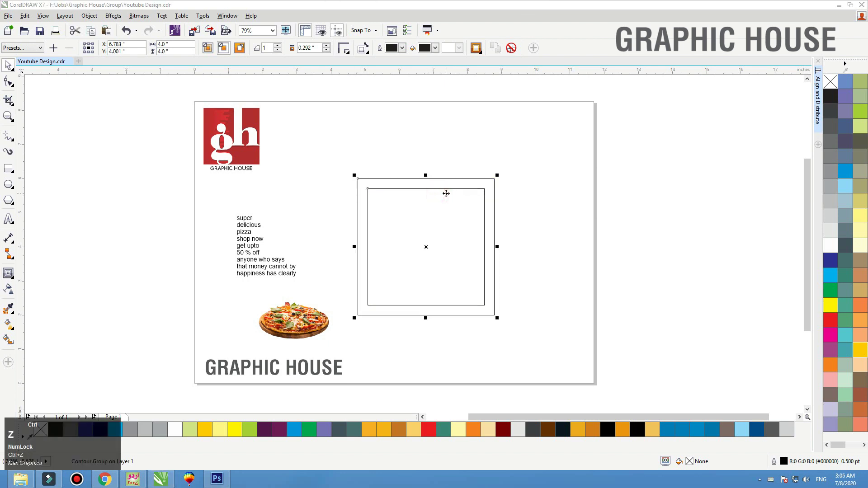
drag(447, 191, 361, 173)
key(ctrl+z)
key(ctrl+k)
click(451, 159)
key(ctrl+z)
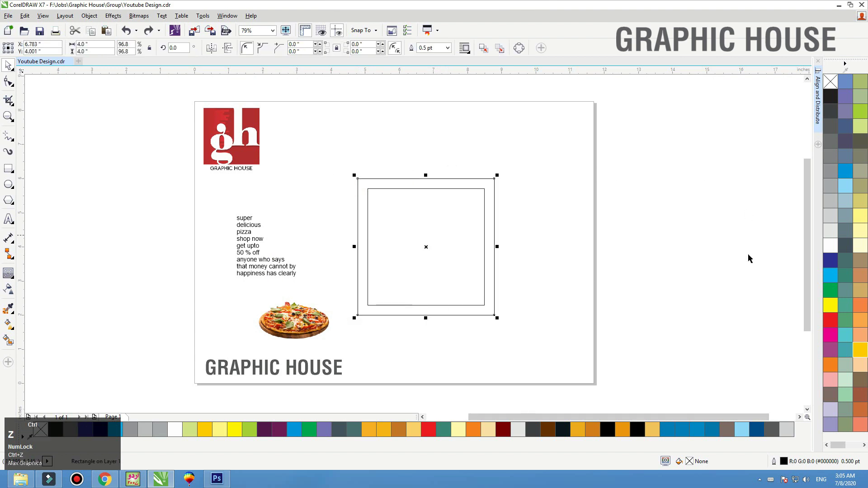
Fill the outer square with orange (C:0 M:60 Y:100 K:0) and remove its outline
click(831, 364)
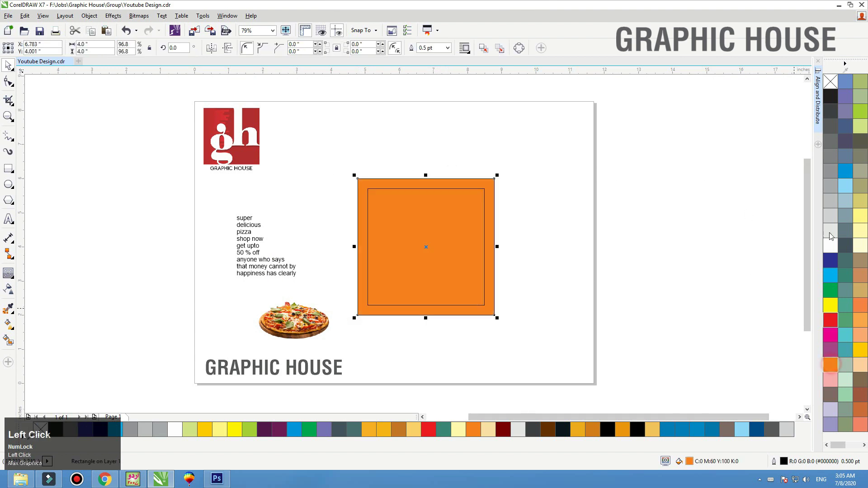
right_click(830, 81)
click(616, 162)
Place the pizza image in the lower half of the orange square, bring it to the front and centre it horizontally on the inner frame
key(F2)
drag(578, 152, 210, 353)
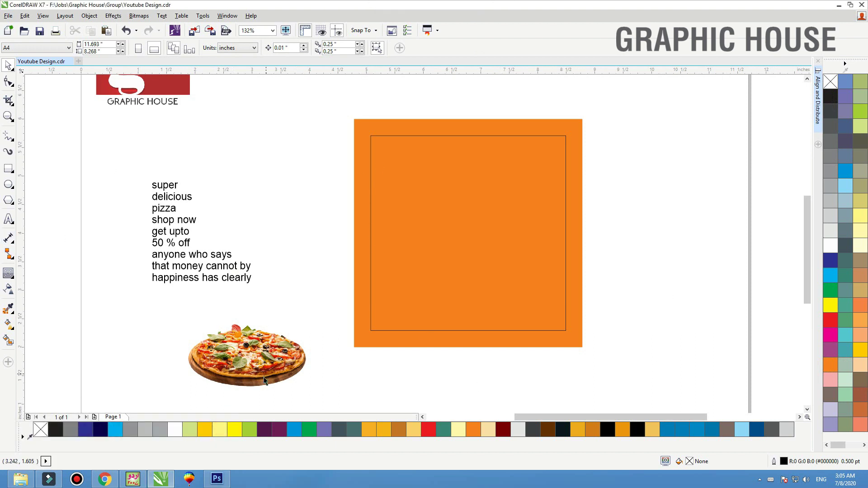
drag(265, 381, 465, 277)
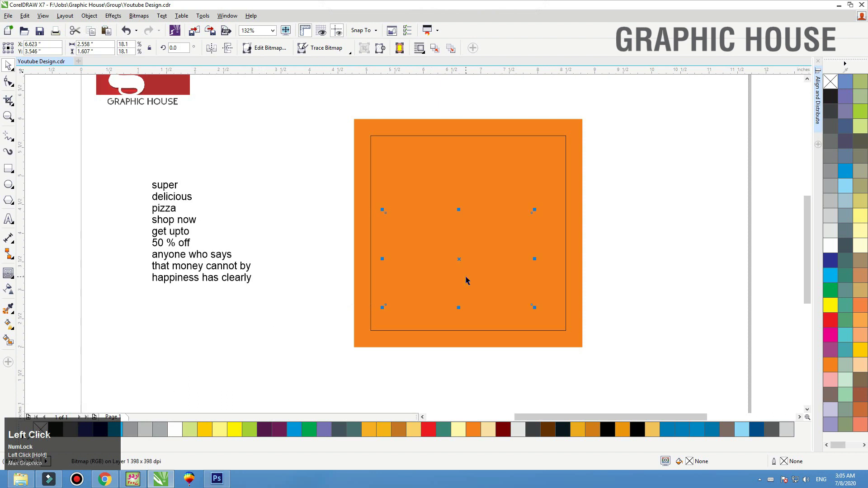
key(shift+Page_Up)
shift+click(489, 175)
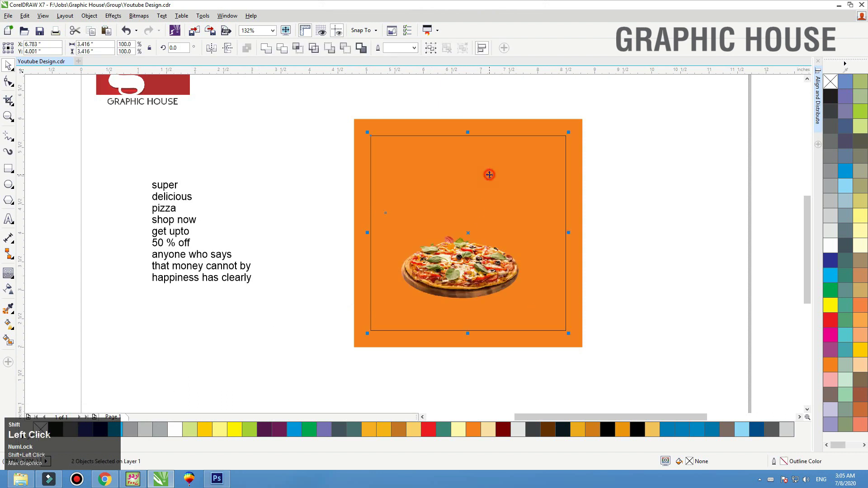
key(c)
click(653, 207)
click(578, 264)
click(660, 158)
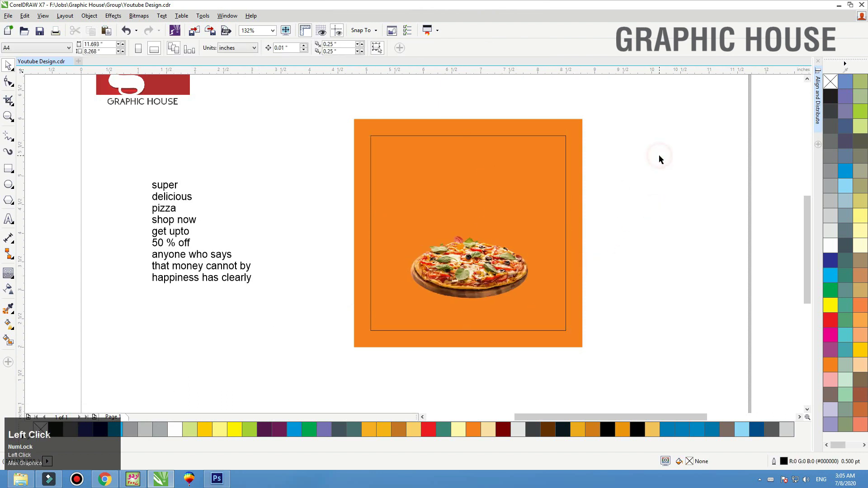
drag(458, 272, 459, 270)
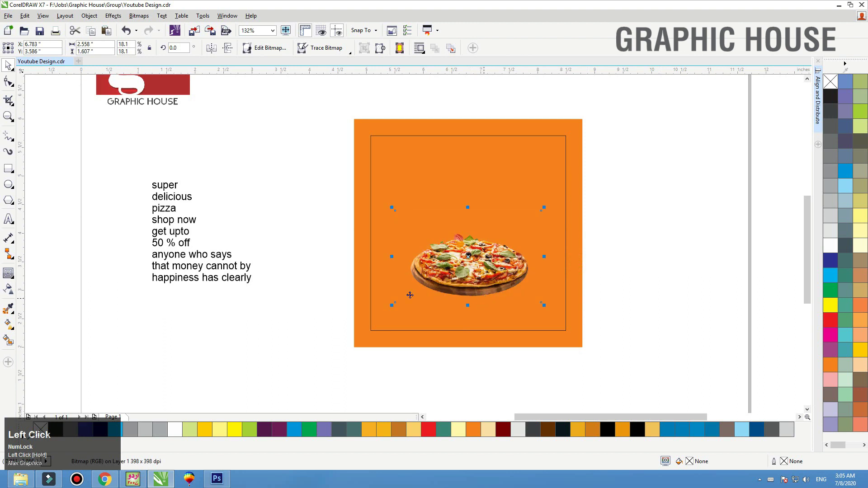
Set the font of the nine-line text block to RotisSemiSerif
click(266, 286)
drag(248, 279, 278, 285)
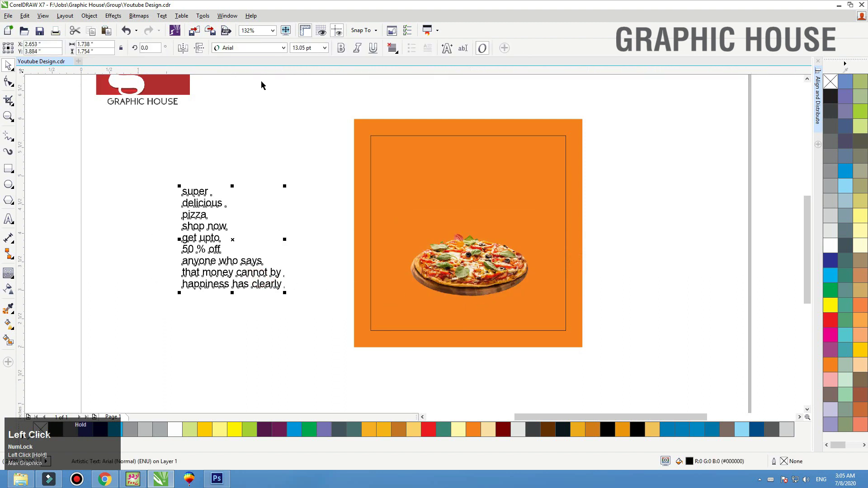
click(242, 50)
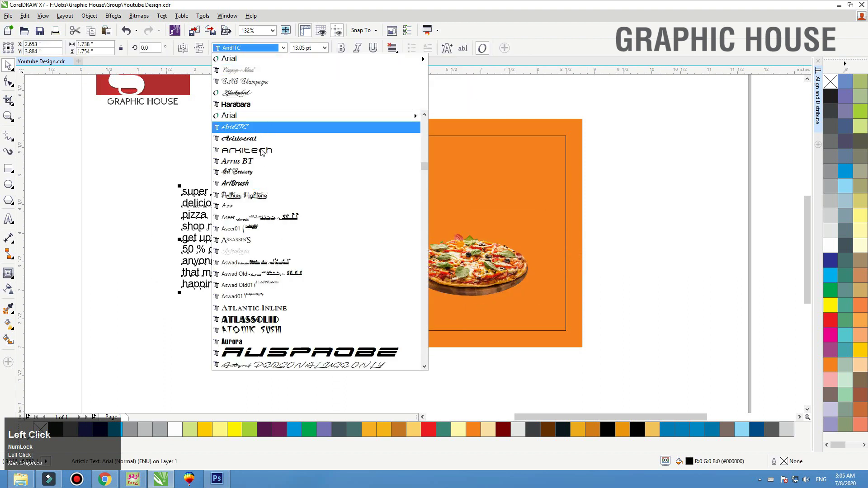
text(RotisSemiSerif)
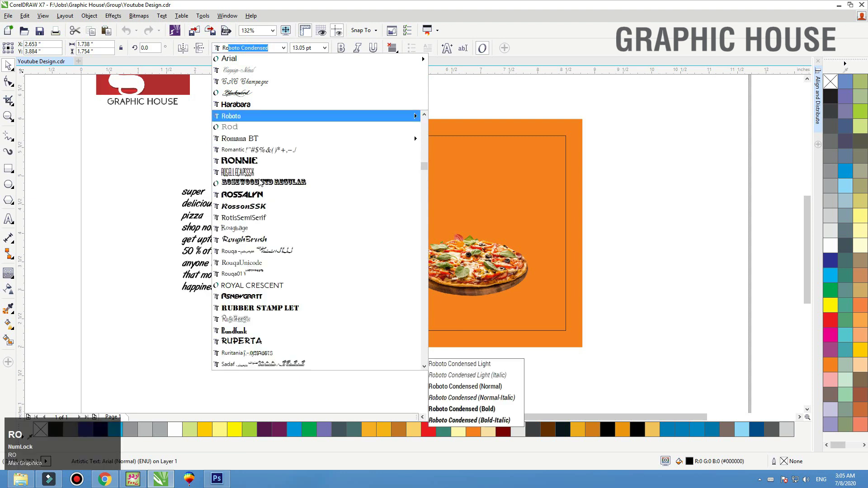
click(260, 219)
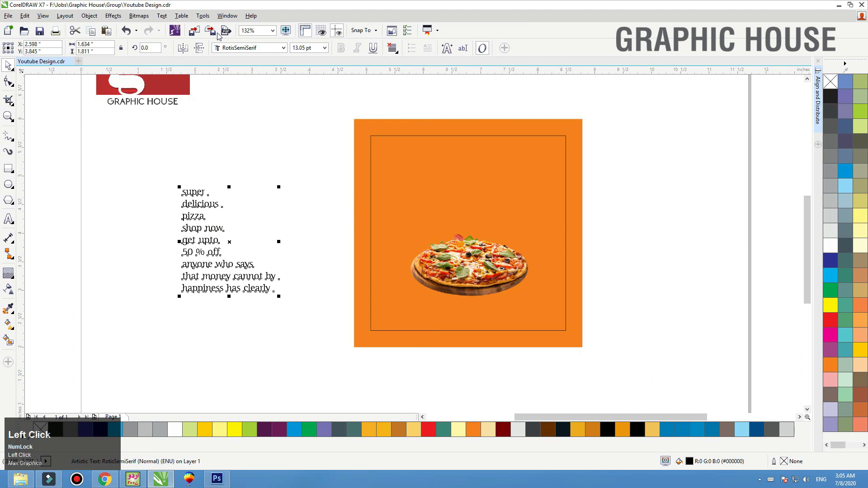
Change the text block to Title Case and enlarge it to about 18.7 pt
click(162, 16)
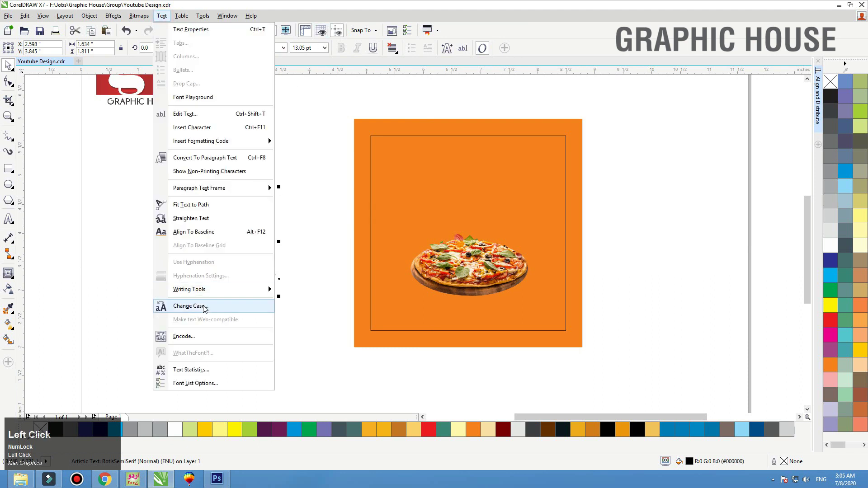
click(201, 309)
click(376, 243)
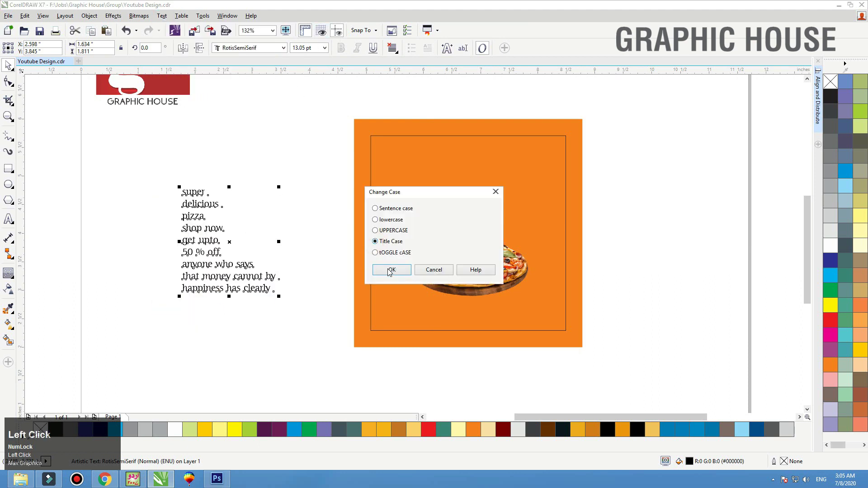
click(389, 270)
drag(235, 268, 259, 248)
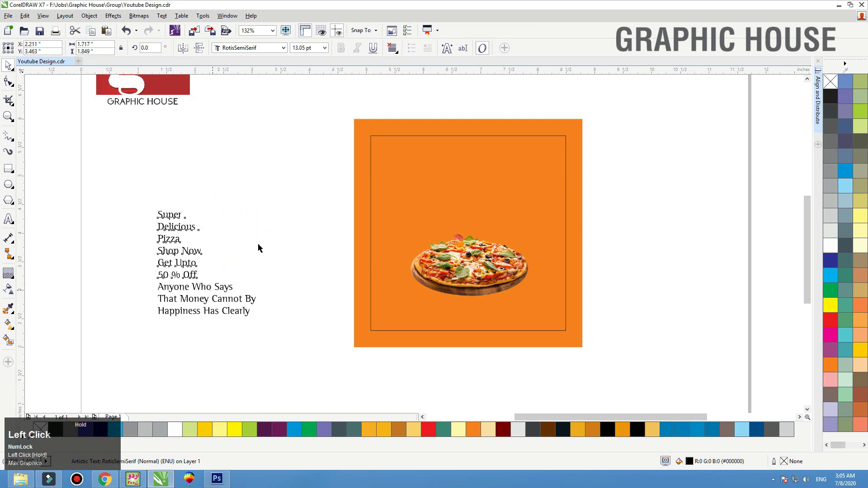
drag(259, 207, 324, 161)
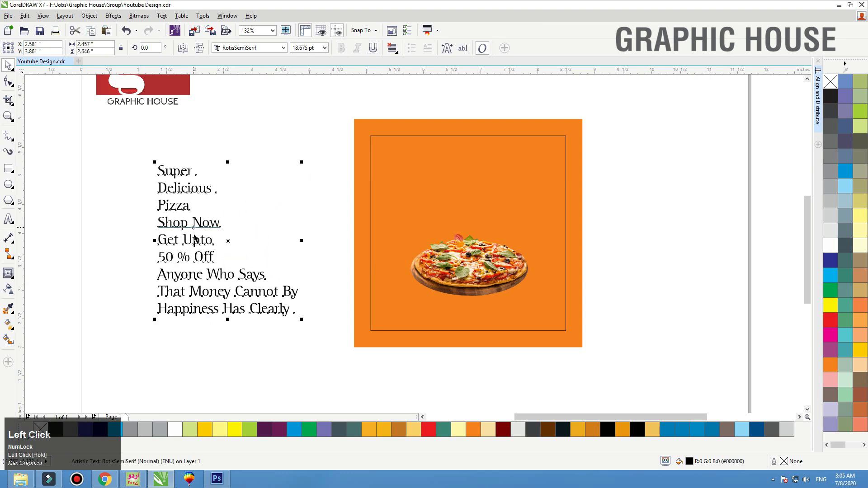
Cut the lines "Super Delicious Pizza Shop Now" from the text block and paste them as separate text below it
double_click(216, 225)
drag(221, 225, 145, 173)
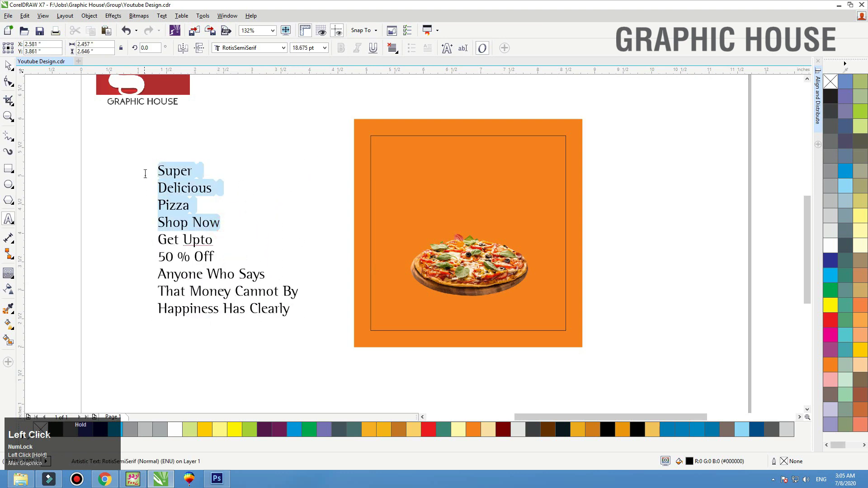
key(ctrl+x)
click(191, 335)
key(ctrl+v)
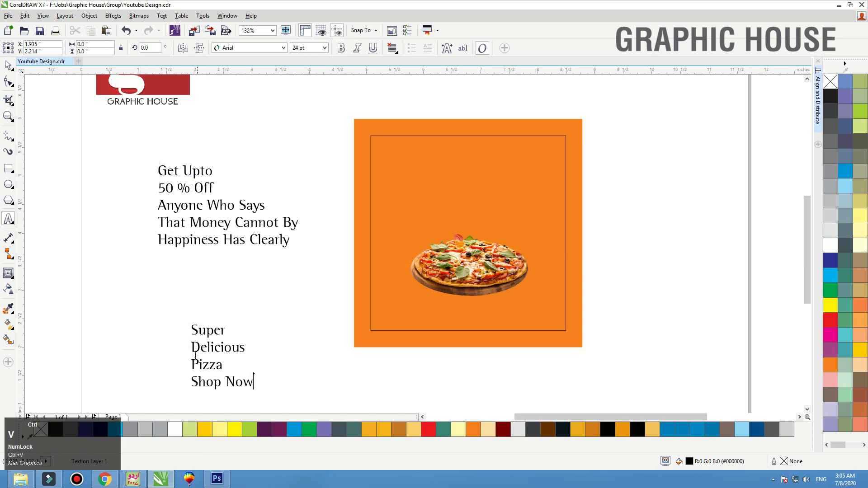
click(202, 190)
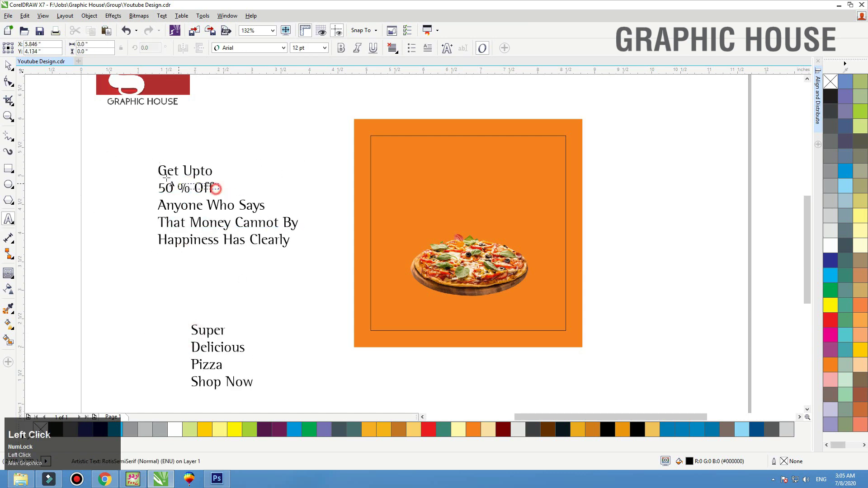
click(9, 67)
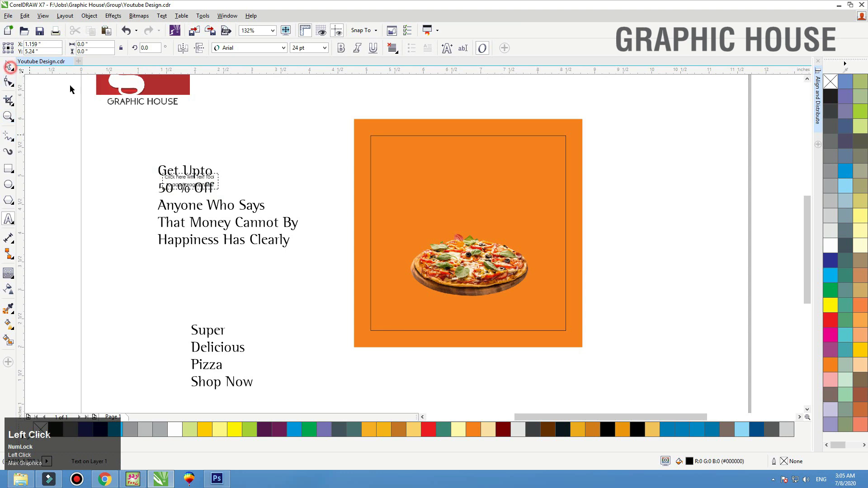
click(217, 181)
key(Delete)
Cut the lines "Get Upto 50 % Off" from the text block and paste them as separate text to the right of the orange square
double_click(213, 189)
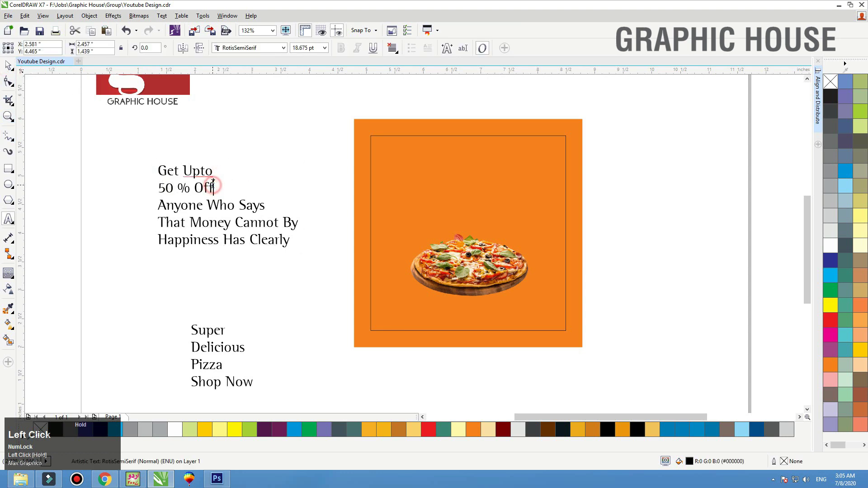
drag(212, 189, 145, 168)
key(ctrl+x)
click(604, 252)
key(ctrl+v)
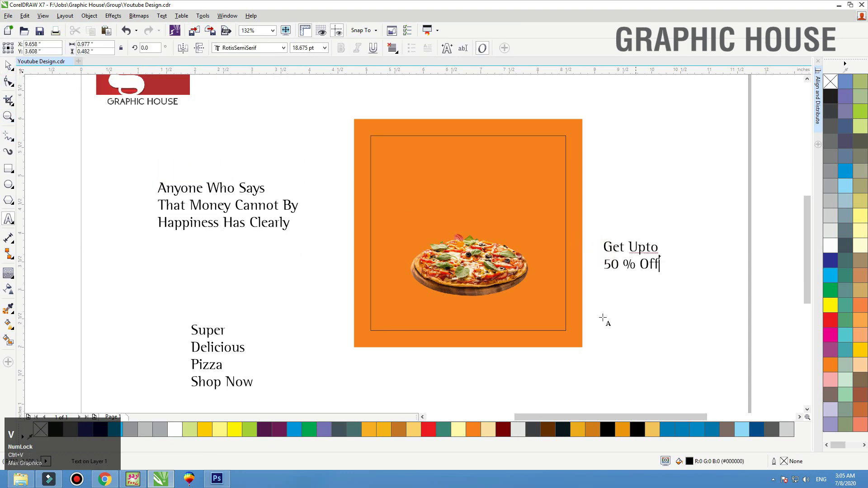
click(8, 65)
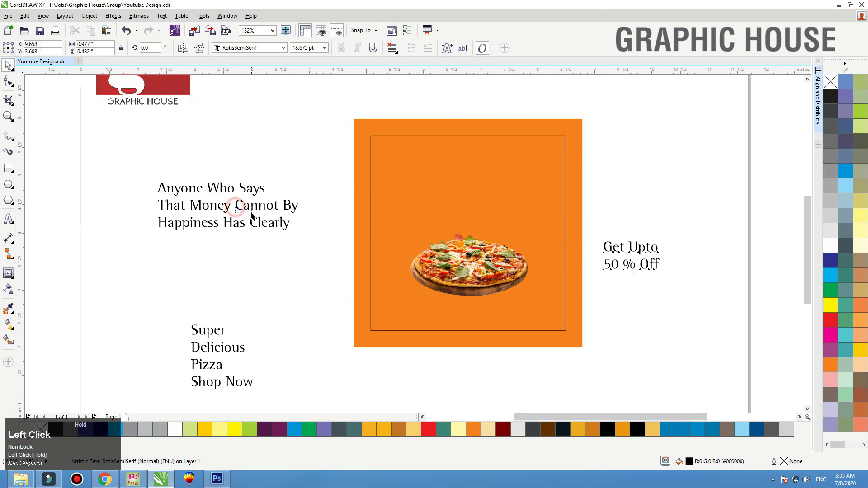
Move the "Anyone Who Says" text in front of the orange square and shrink it to fit the inner frame's lower-left corner
drag(286, 205, 506, 308)
key(F2)
drag(586, 250, 246, 355)
key(shift+Page_Up)
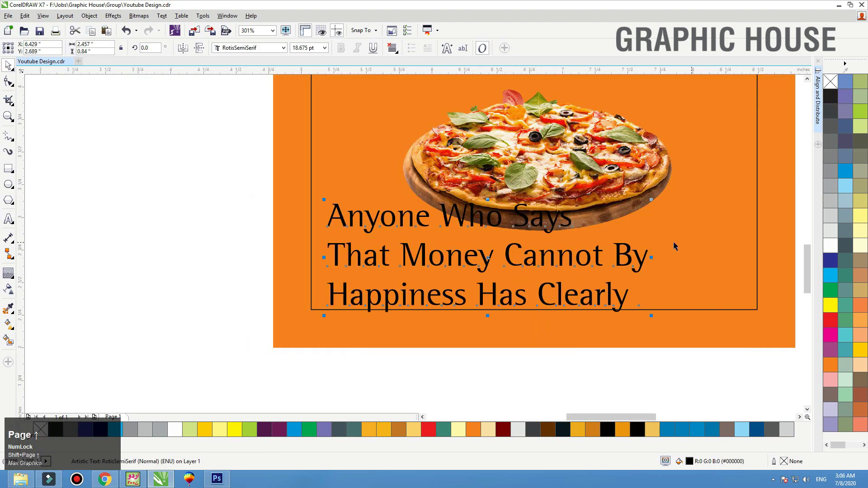
drag(652, 200, 518, 245)
drag(479, 288, 468, 281)
Move the "Super Delicious Pizza Shop Now" text up beside the left edge of the orange square
click(466, 316)
key(F4)
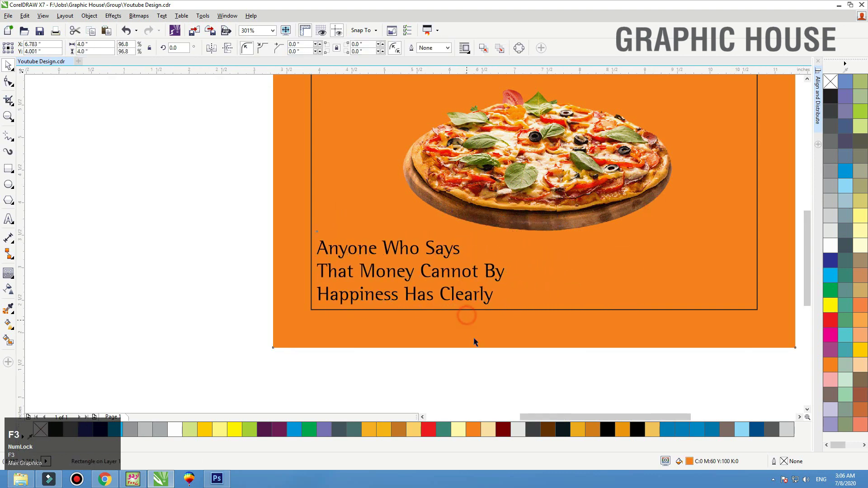
mouse_move(296, 337)
mouse_down()
mouse_move(337, 248)
mouse_move(358, 228)
mouse_up()
click(318, 260)
Break the "Super Delicious Pizza Shop Now" text into separate lines and place "Shop Now" in the lower-right area of the inner frame
key(F2)
drag(311, 176, 603, 318)
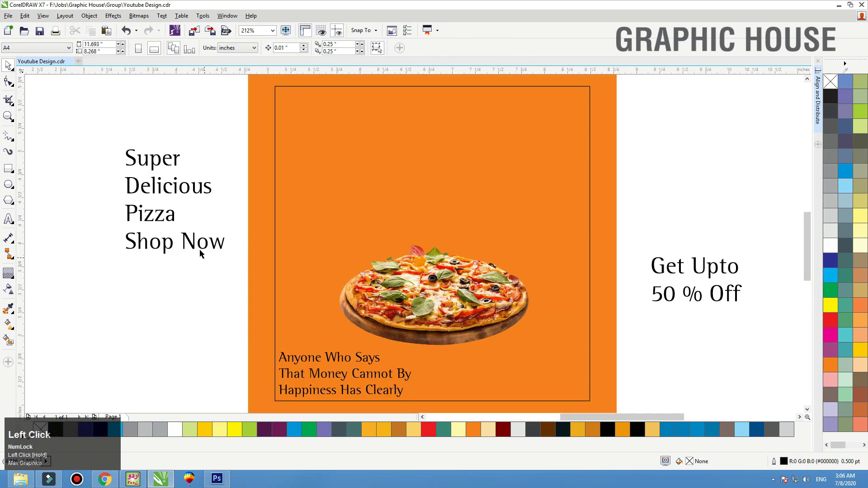
click(199, 249)
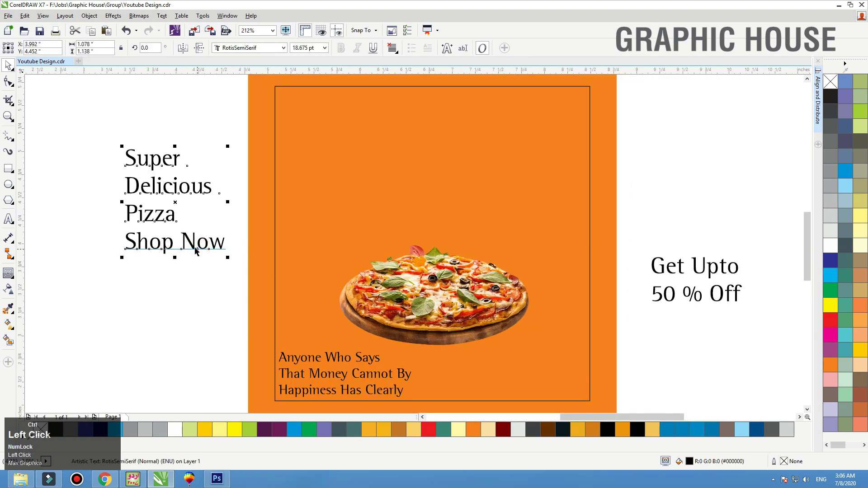
key(ctrl+k)
drag(191, 245, 519, 387)
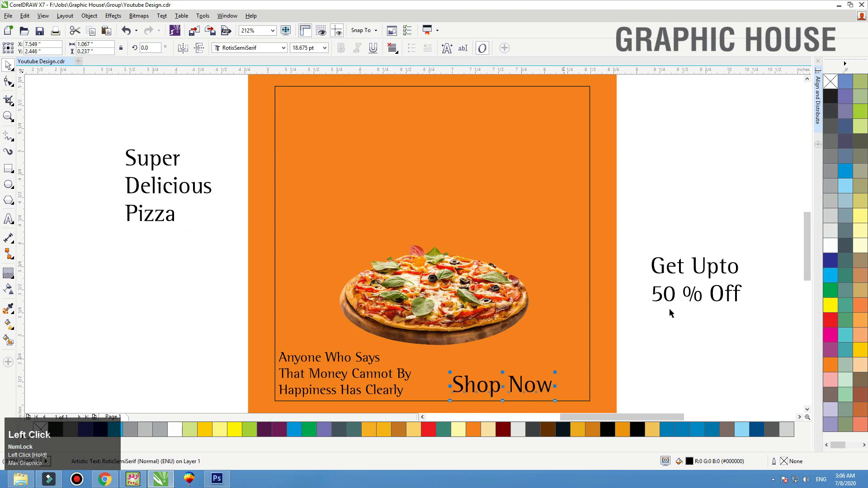
Move the "Get Upto 50 % Off" text over the orange square's right edge and centre the pizza image horizontally on the square
drag(678, 297, 619, 308)
click(688, 331)
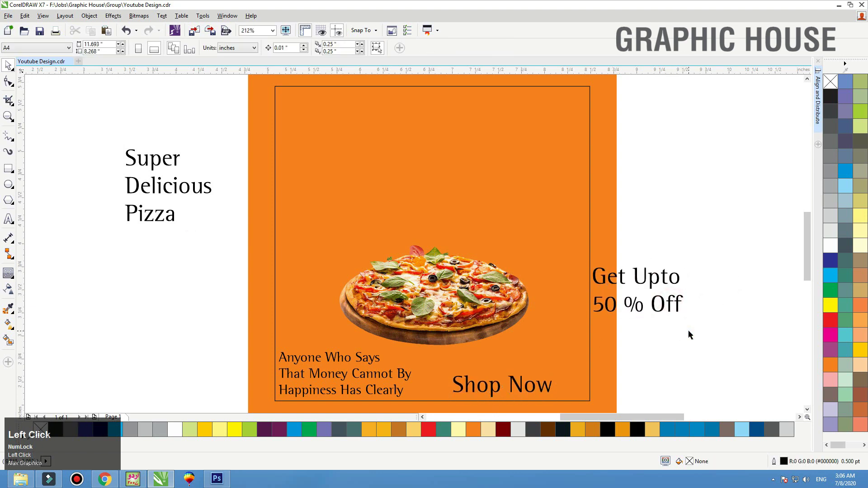
click(466, 298)
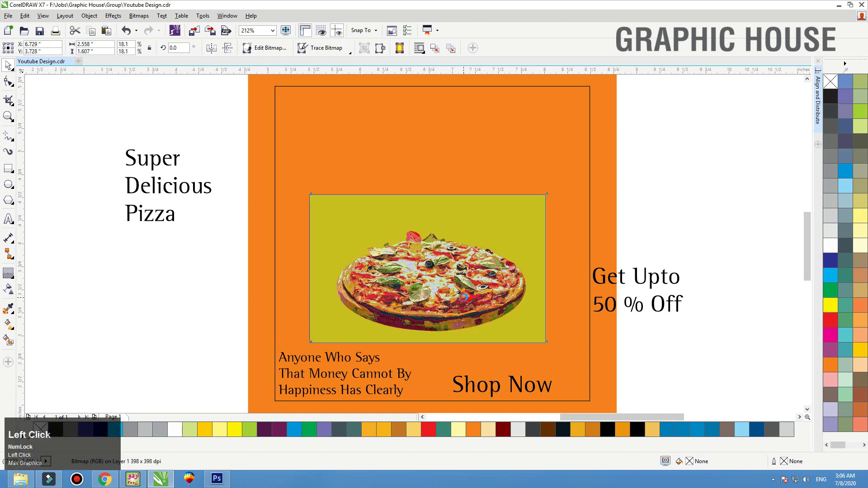
shift+click(614, 254)
key(c)
click(659, 234)
click(591, 238)
Apply an elliptical fountain fill to the background square, with a white centre blending into orange edges
key(F3)
click(631, 225)
key(F2)
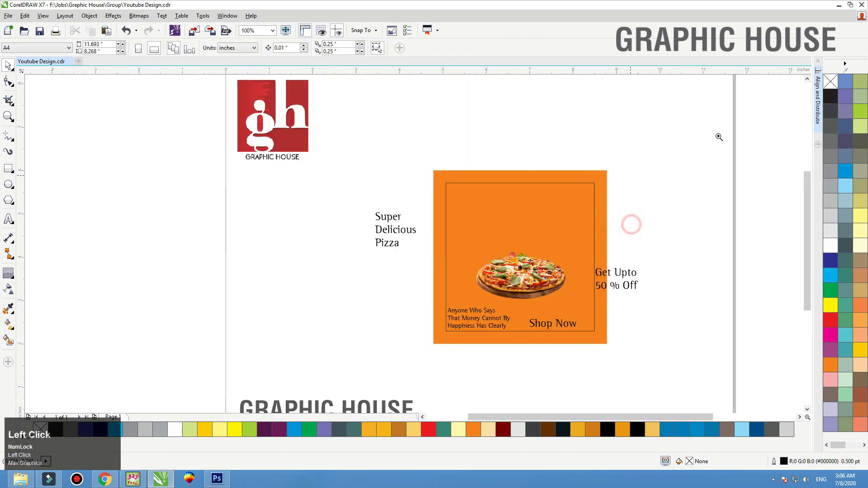
drag(719, 137, 359, 431)
click(487, 190)
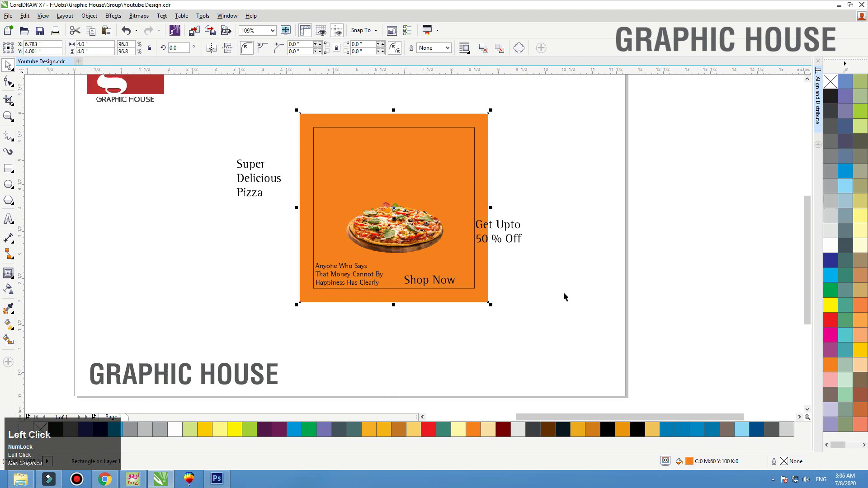
key(g)
drag(422, 301, 422, 114)
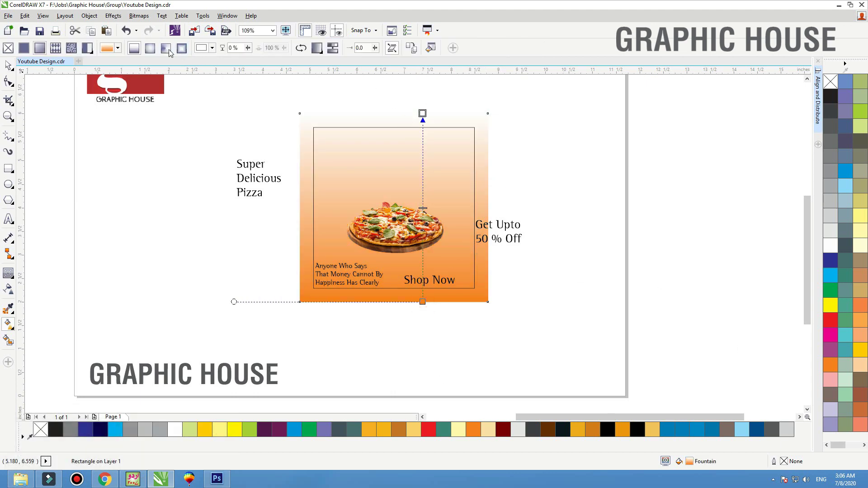
click(150, 48)
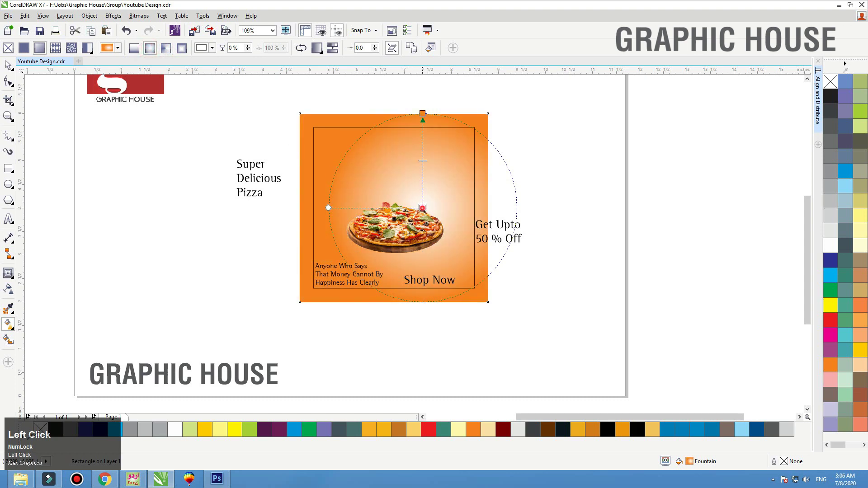
Move the gradient's centre to just above the pizza, recolour it golden yellow and extend the gradient slightly upward
drag(423, 208, 398, 200)
click(858, 348)
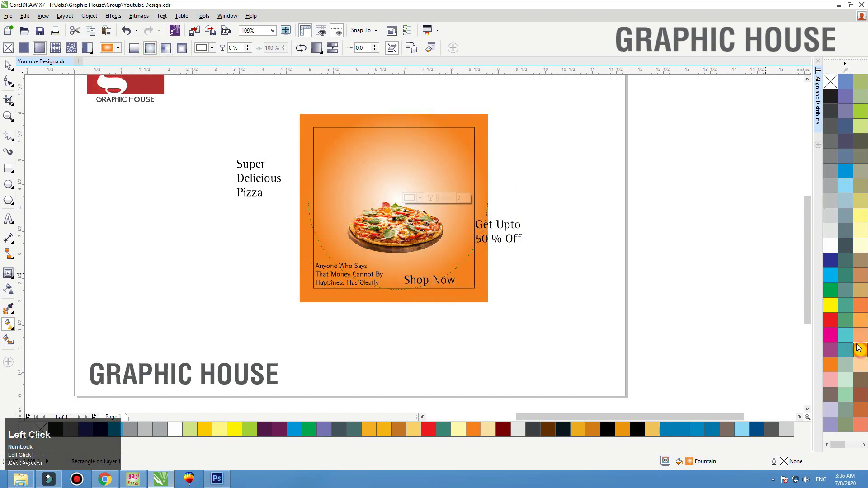
drag(423, 113, 425, 106)
click(425, 106)
key(space)
click(561, 120)
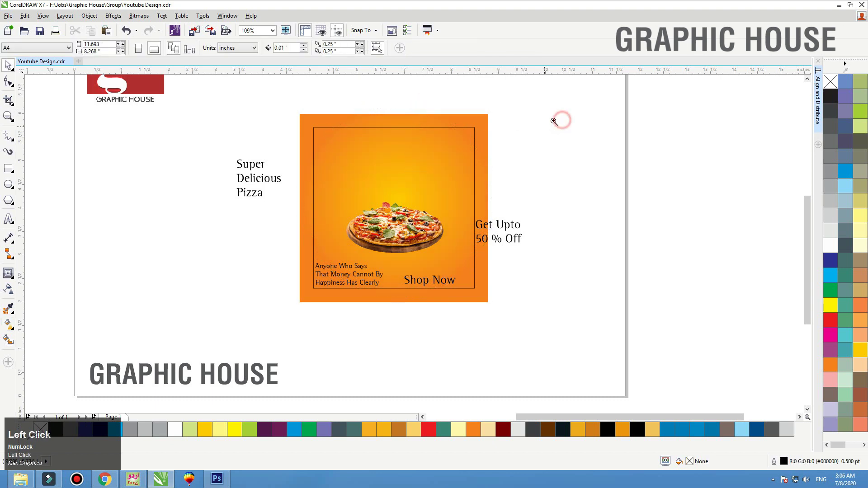
Draw a flat ellipse about 1.82 × 0.23 in just below the pizza, filled black with no outline
key(F2)
mouse_move(585, 110)
mouse_down()
mouse_move(288, 313)
mouse_move(222, 317)
mouse_up()
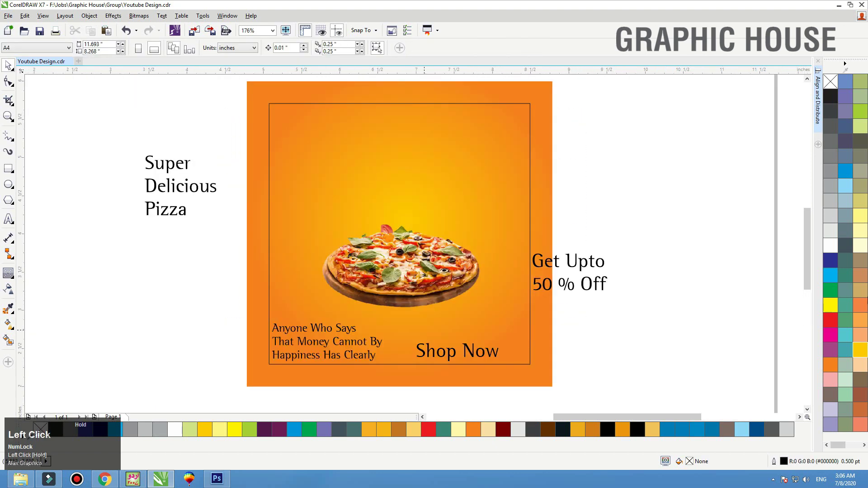
click(595, 268)
click(651, 226)
key(F2)
mouse_move(675, 189)
mouse_down()
mouse_move(378, 330)
mouse_move(215, 387)
mouse_up()
click(382, 236)
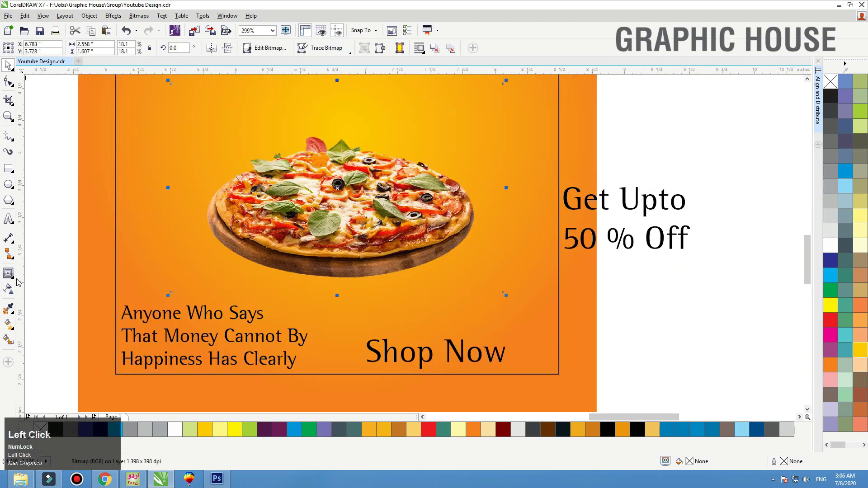
click(9, 185)
drag(222, 270, 458, 299)
key(space)
click(832, 96)
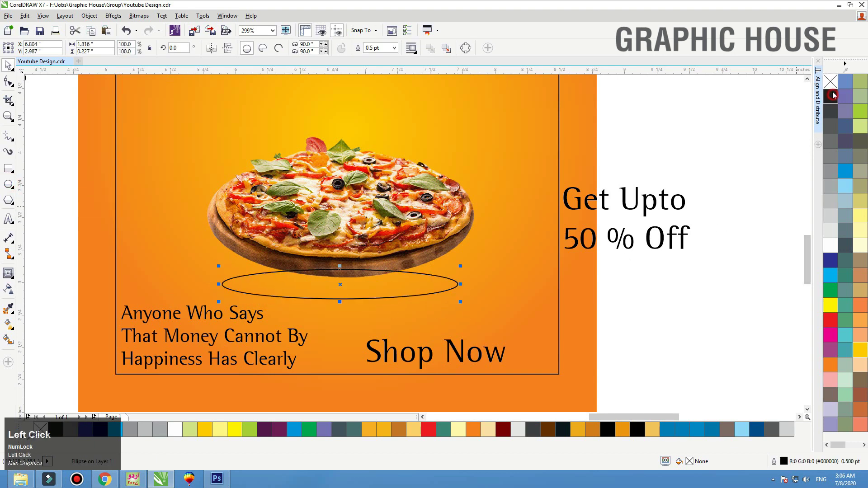
right_click(831, 82)
Shift the black ellipse slightly left beneath the pizza and flatten it to about 1.82 × 0.12 in
drag(378, 288, 374, 289)
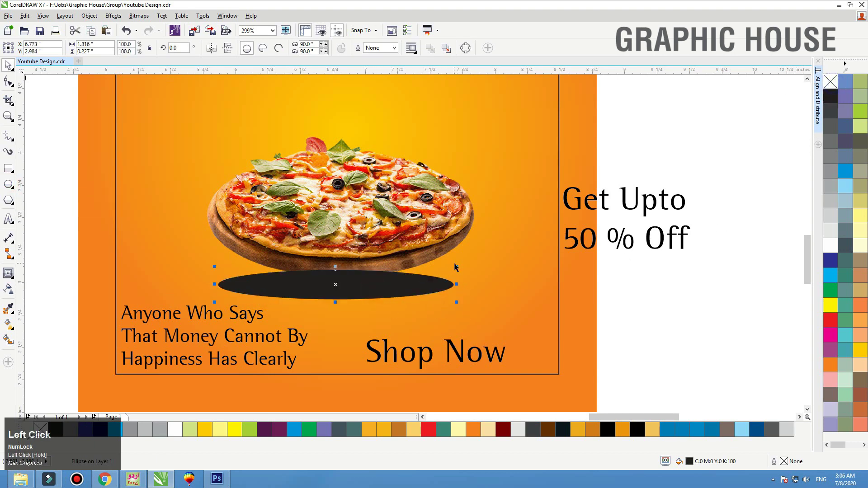
drag(456, 267, 456, 285)
drag(336, 268, 347, 280)
Convert the black ellipse to a 500 dpi CMYK bitmap with a transparent background
click(139, 15)
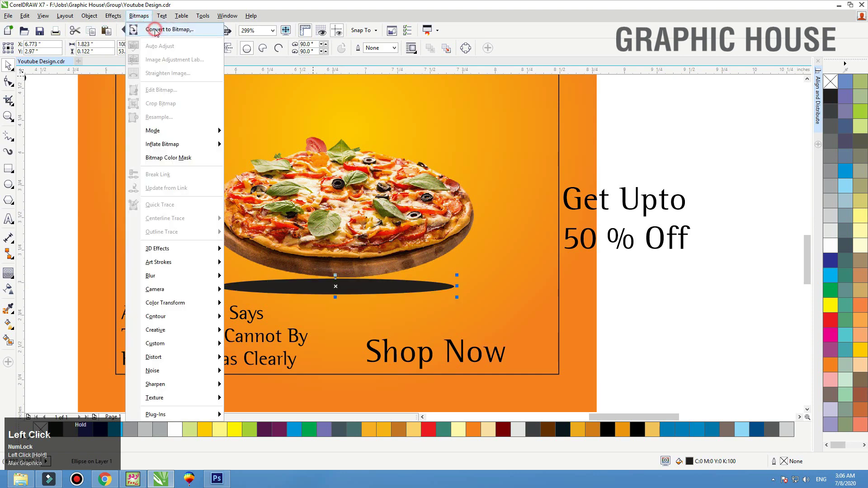
click(155, 29)
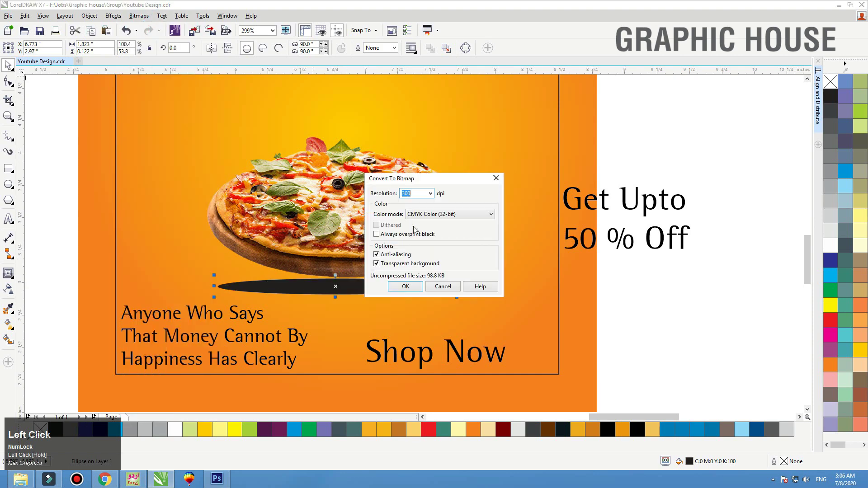
double_click(415, 194)
text(5)
click(404, 287)
Apply a Gaussian Blur with a 38-pixel radius to the ellipse bitmap to make a soft shadow
click(139, 16)
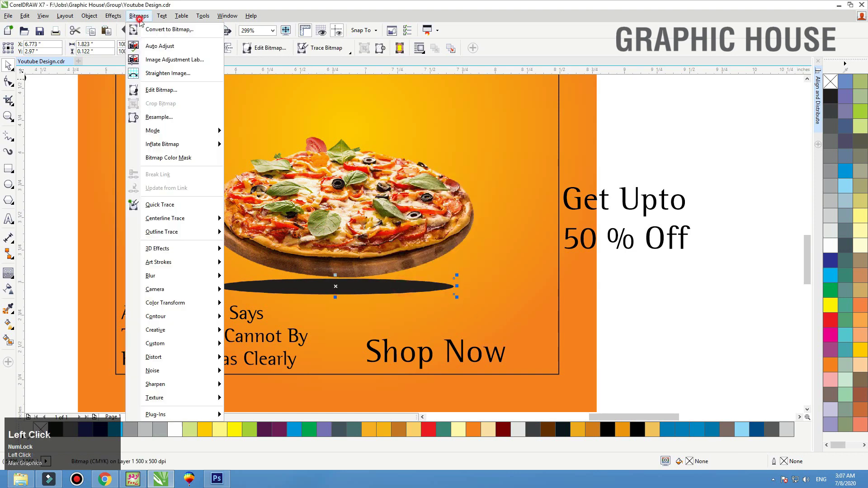
mouse_move(194, 276)
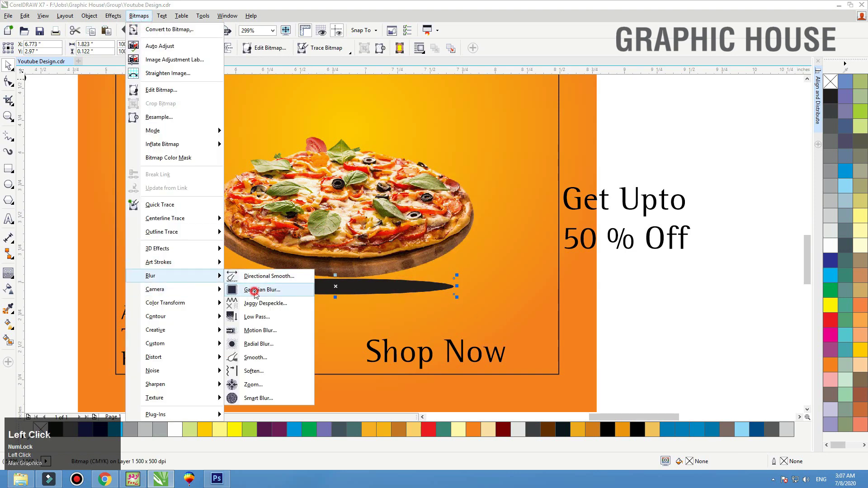
click(253, 290)
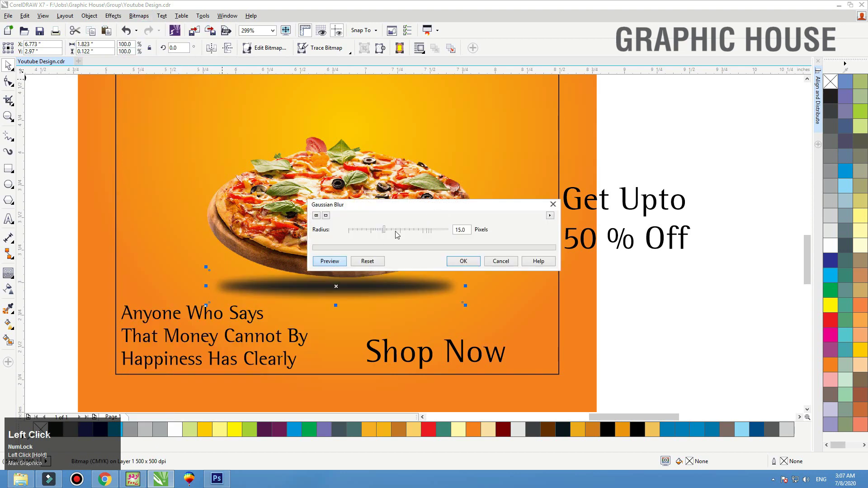
click(396, 230)
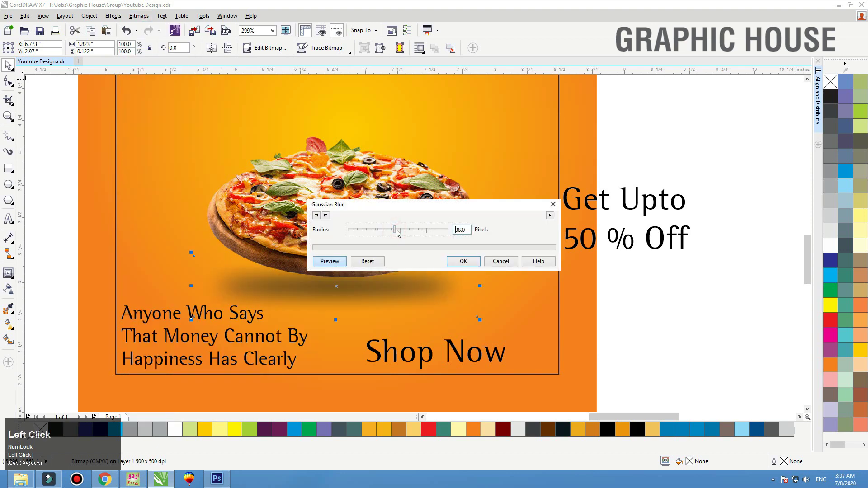
click(474, 263)
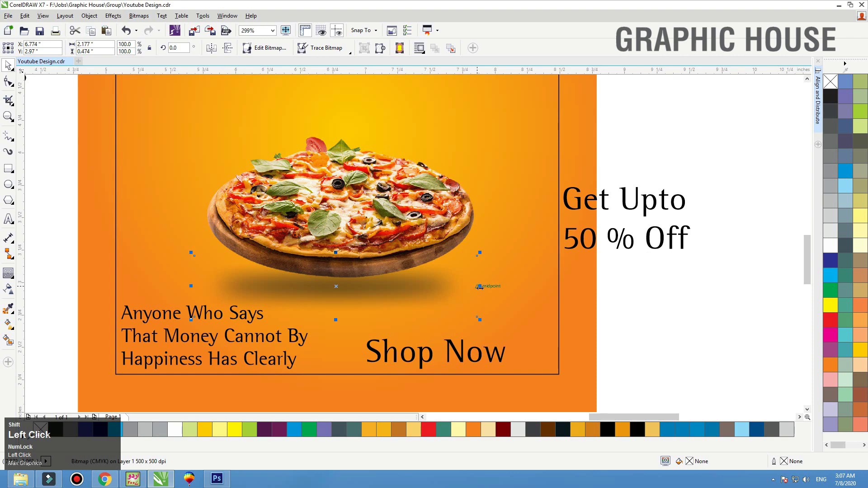
Narrow the blurred shadow to about 1.925 in wide and nudge the pizza image slightly up
drag(479, 286, 464, 286)
drag(435, 231, 435, 228)
key(F3)
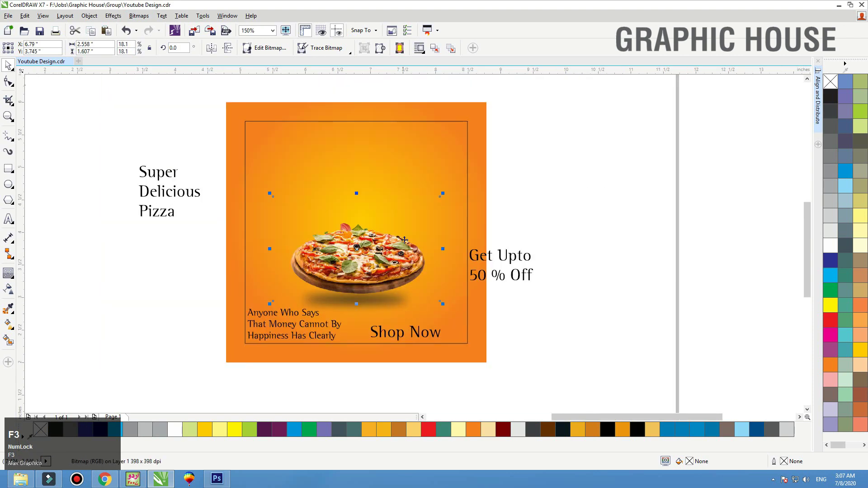
Select the pizza image's upper corner nodes with the Shape tool, and nudge the pizza slightly down and left
key(F10)
drag(253, 175, 440, 214)
key(space)
drag(387, 251, 385, 255)
click(538, 295)
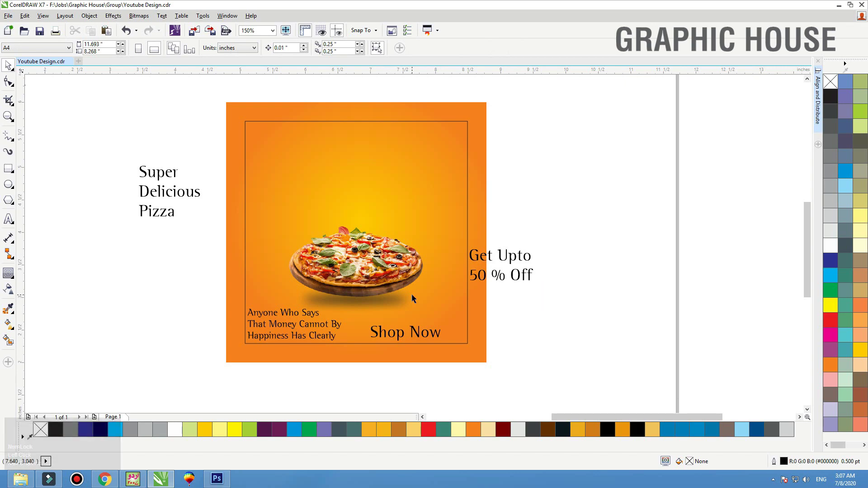
Flatten the blurred shadow below the pizza to about 0.3 in high
click(372, 306)
key(F2)
drag(527, 258, 187, 380)
drag(410, 238, 410, 225)
click(416, 205)
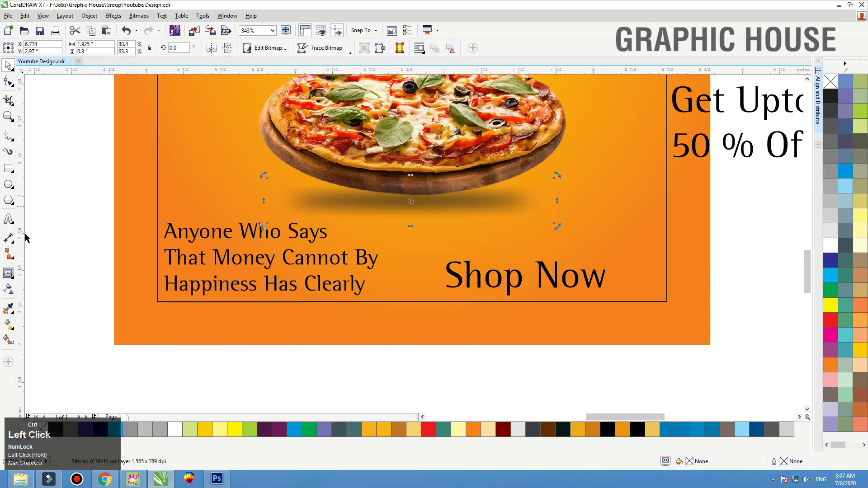
Apply a uniform transparency of 20 to the shadow below the pizza
click(9, 290)
click(23, 50)
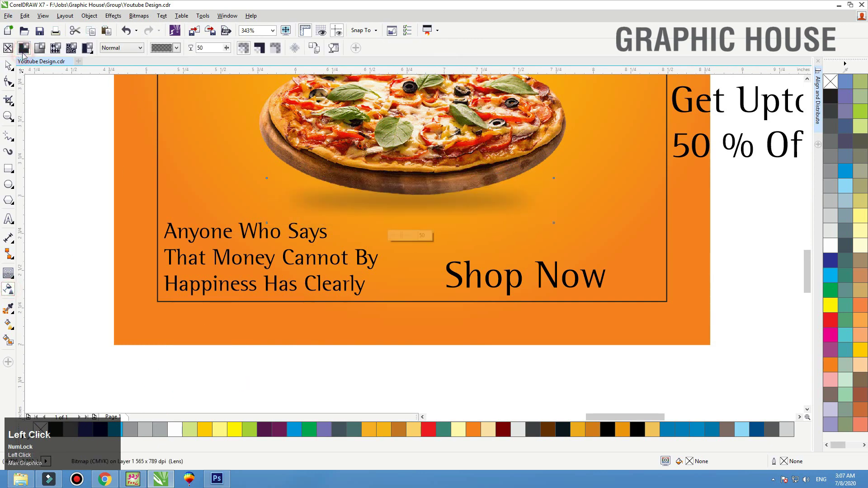
drag(210, 48, 92, 49)
text(20)
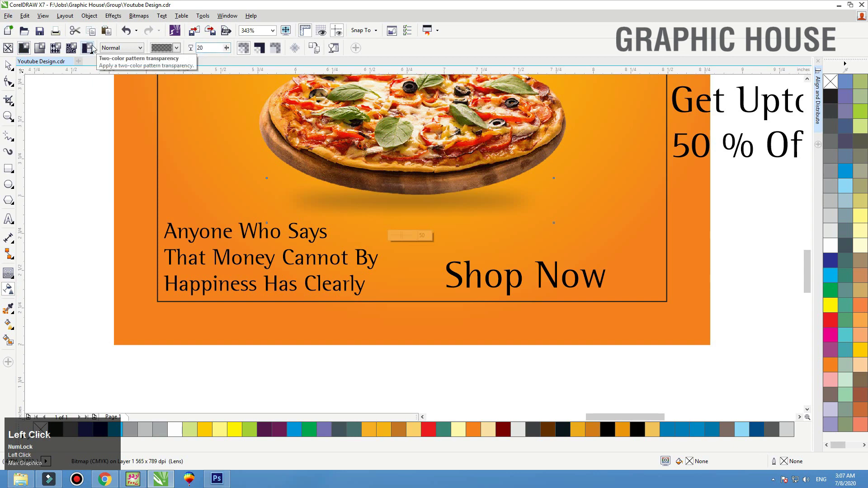
key(Return)
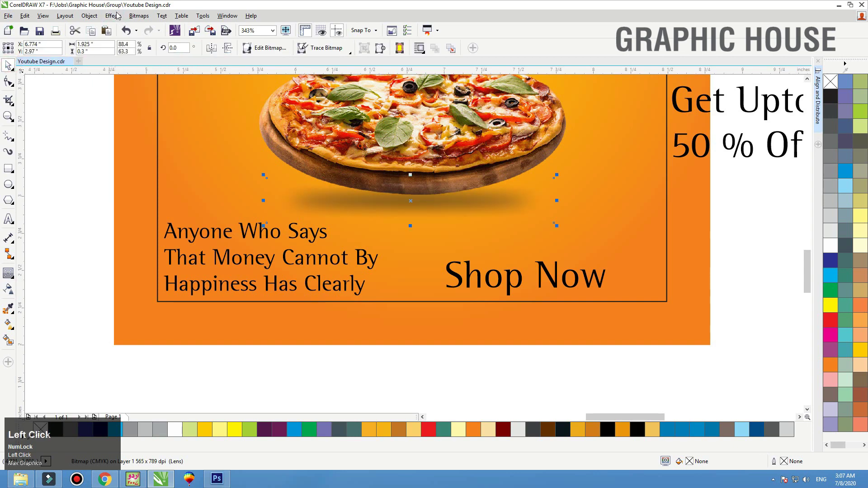
Convert the transparent shadow to a 500 dpi CMYK bitmap with a transparent background
click(139, 15)
click(156, 27)
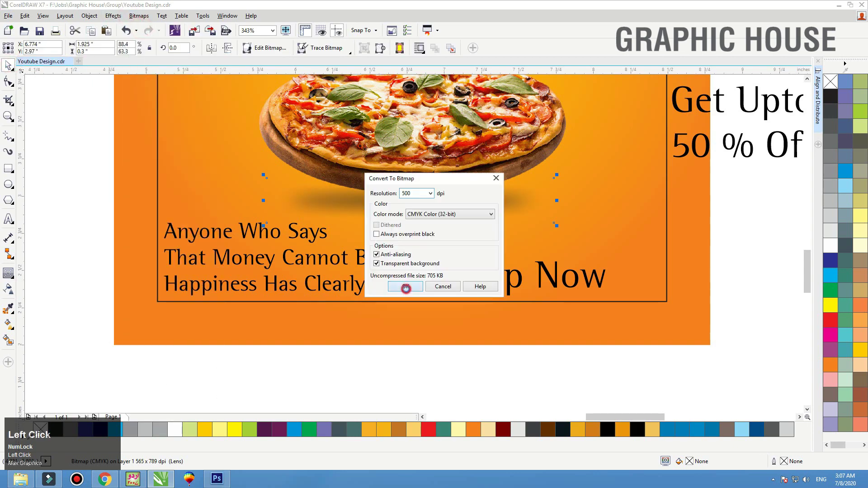
click(406, 288)
click(402, 325)
key(F3)
click(241, 292)
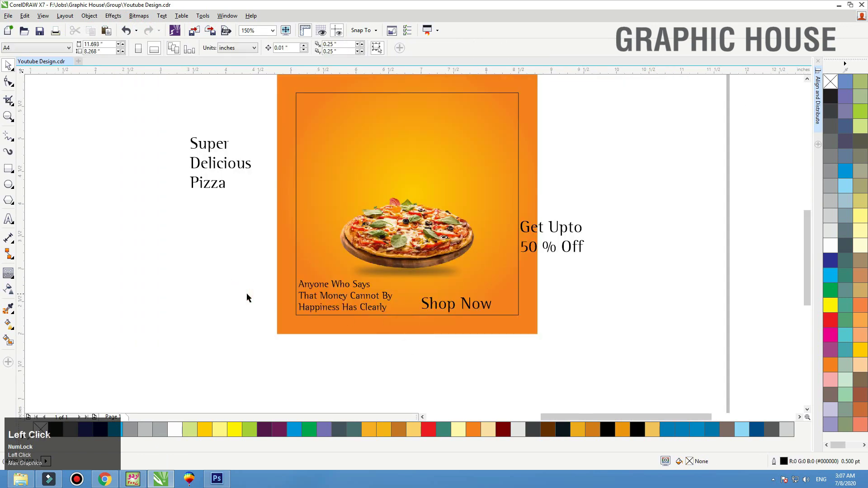
click(437, 279)
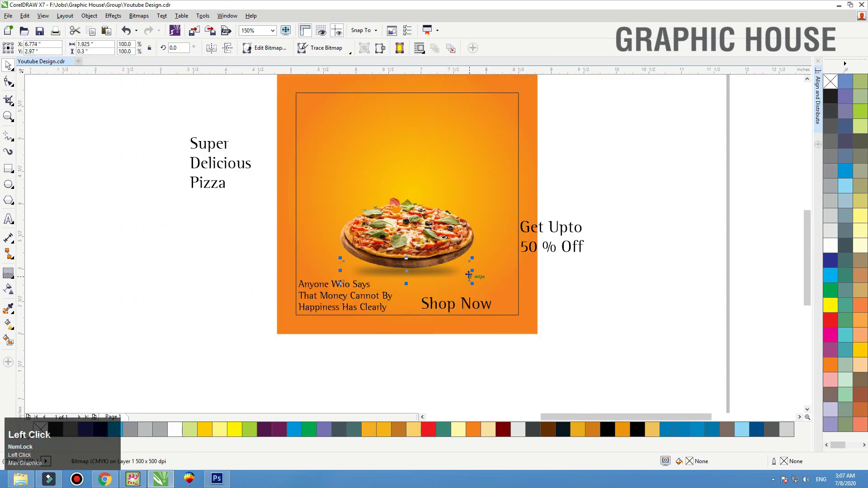
click(597, 285)
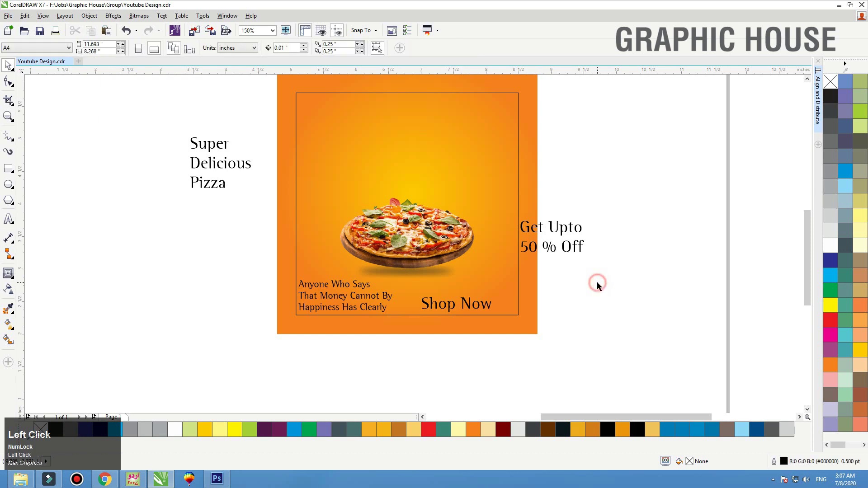
Centre-align the lines "Super", "Delicious" and "Pizza" and place them above the pizza in front of the background
click(225, 164)
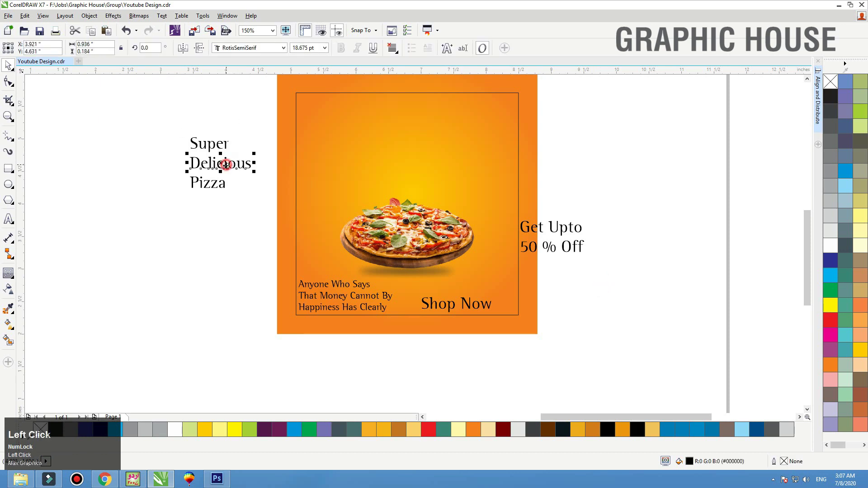
drag(159, 207, 269, 128)
key(c)
drag(230, 167, 426, 156)
key(shift+Page_Up)
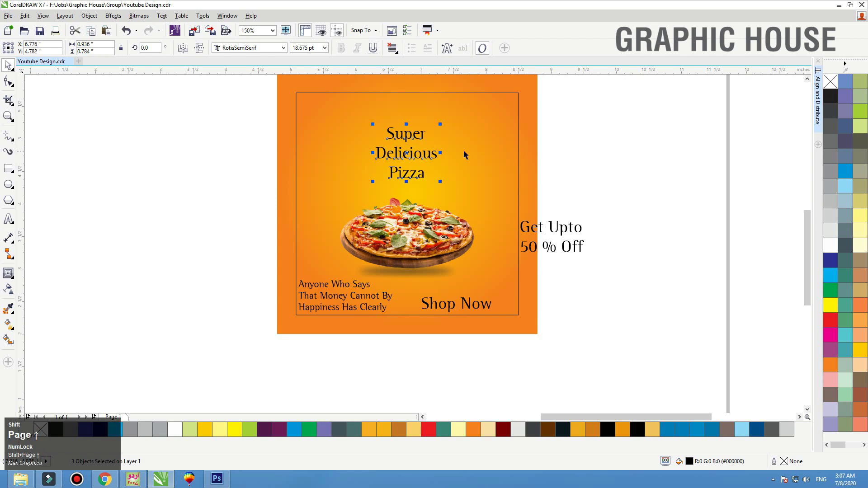
click(616, 135)
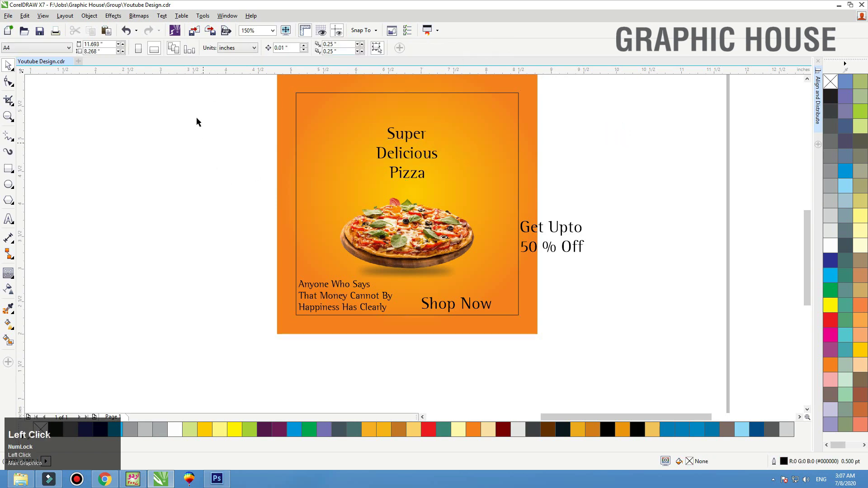
Try the Revolution font on the "Super Delicious Pizza" lines and set them in the Revenue font instead
drag(230, 120, 488, 199)
click(231, 48)
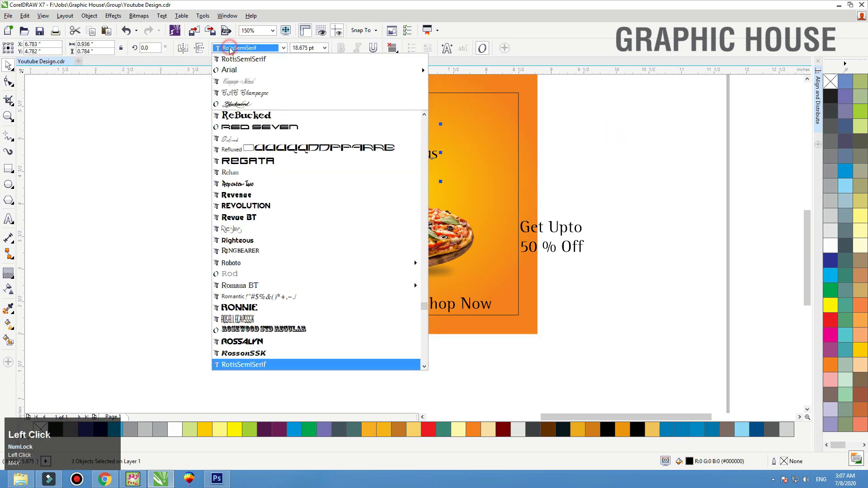
click(299, 206)
click(242, 48)
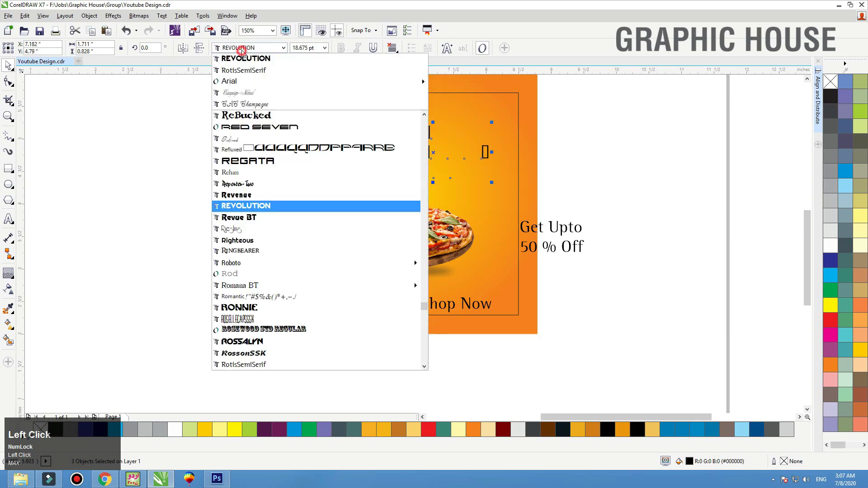
click(245, 195)
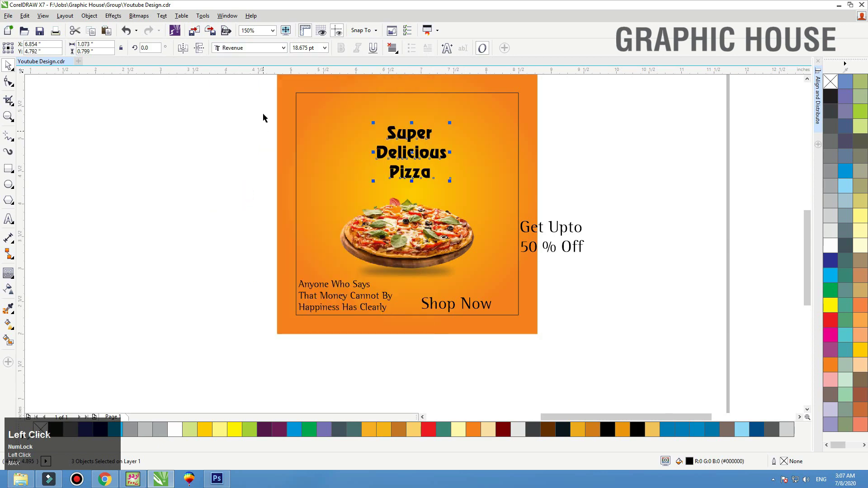
Set the font of the "Super", "Delicious" and "Pizza" lines to Rossalyn
click(246, 48)
scroll(267, 209, down, 5)
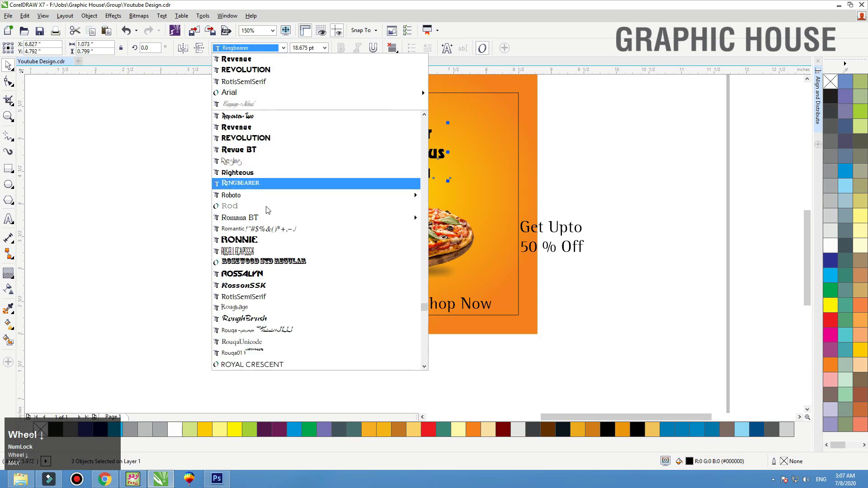
scroll(266, 210, down, 8)
click(277, 274)
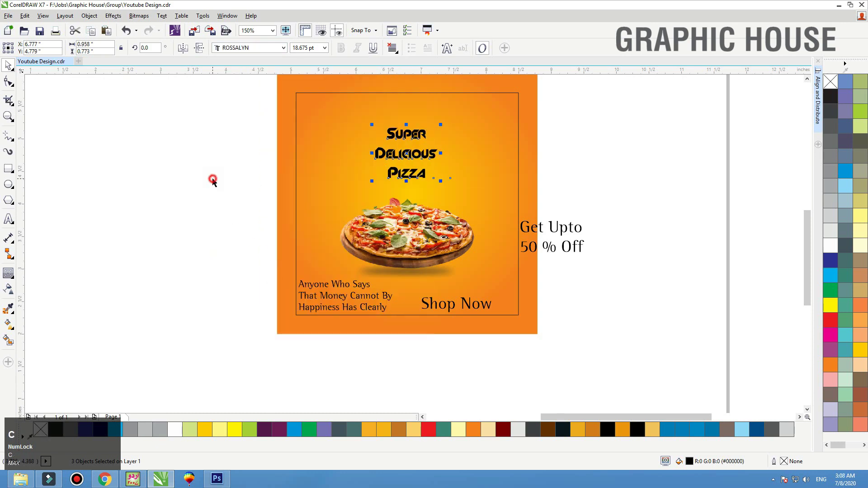
click(213, 180)
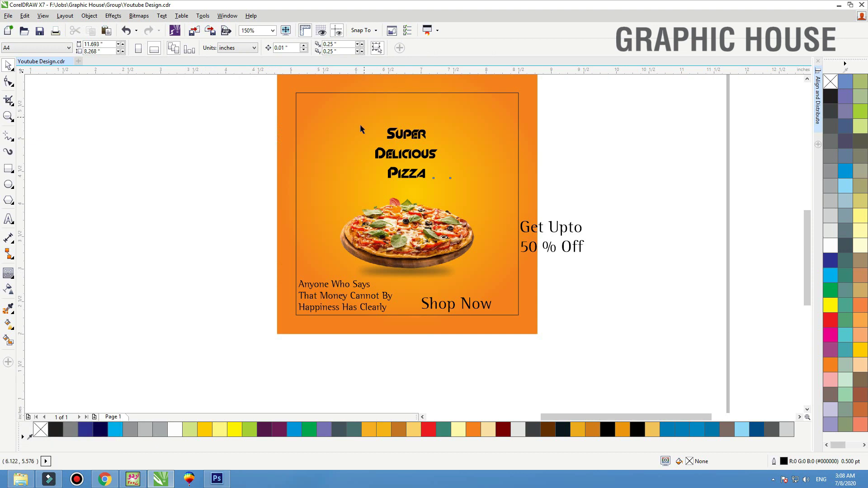
Draw a rectangle about 1.71 by 0.43 inches over the "Pizza" line and fill it white
key(F2)
drag(245, 107, 577, 231)
click(8, 166)
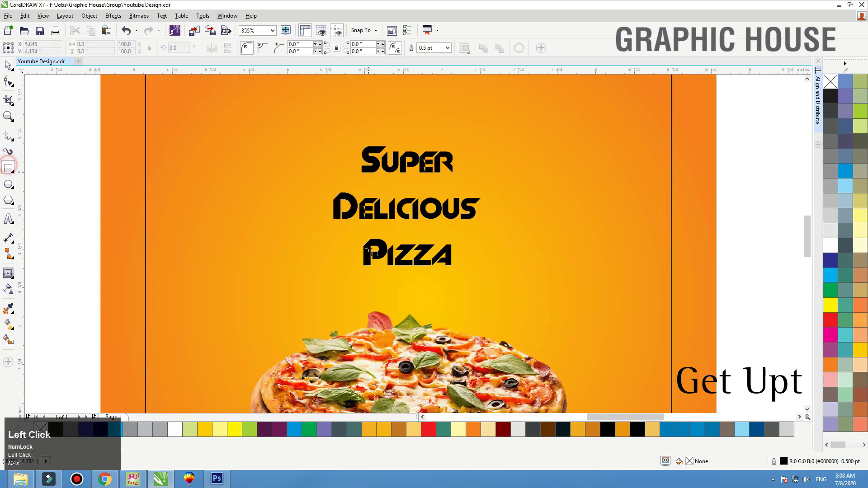
mouse_move(292, 219)
mouse_down()
mouse_move(560, 296)
mouse_move(556, 285)
mouse_up()
key(space)
click(830, 246)
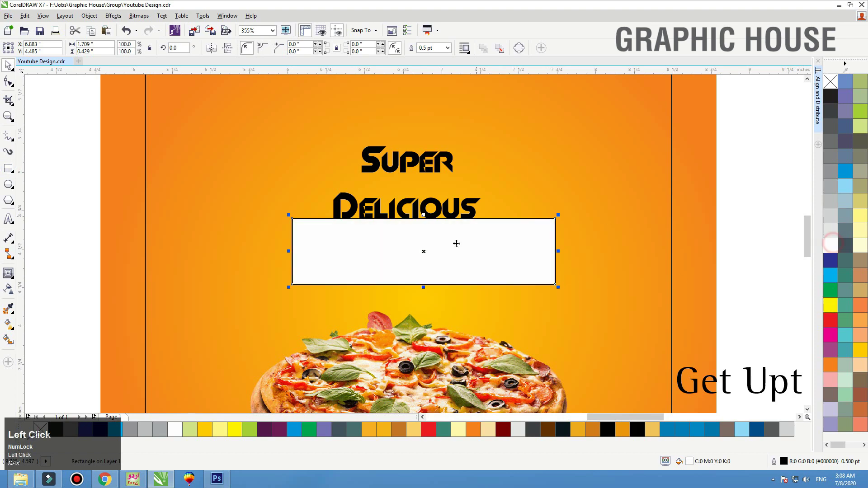
Move the three title lines off the post beside the background and remove the white rectangle's outline
key(F3)
drag(194, 147, 486, 295)
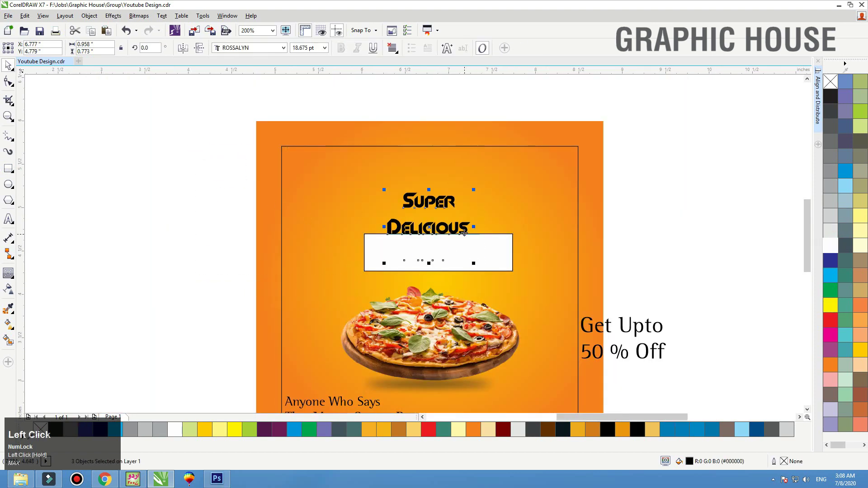
drag(463, 231, 217, 224)
click(449, 246)
right_click(830, 82)
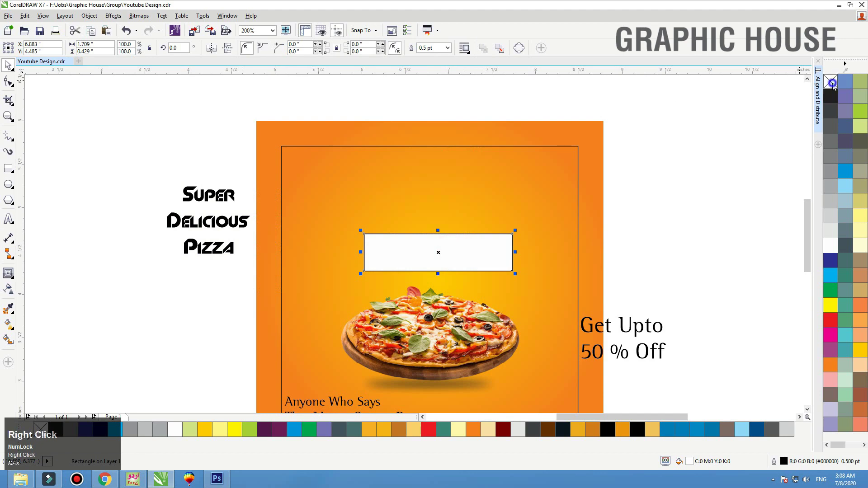
Convert the white rectangle to curves and shift its lower-right and upper-left corner nodes inward to form a slanted parallelogram
key(F2)
drag(673, 175, 228, 310)
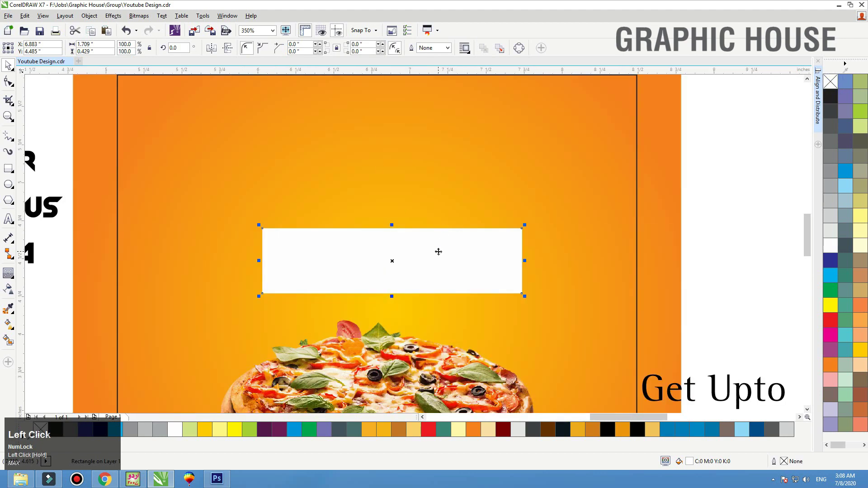
key(ctrl+q)
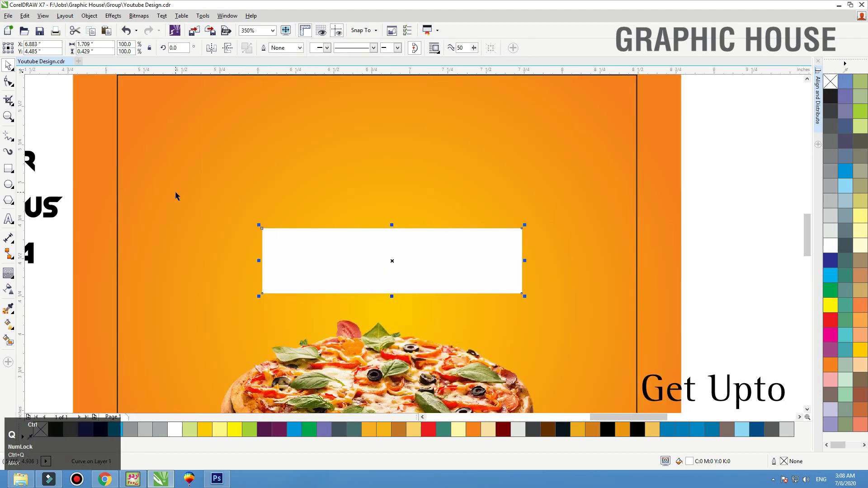
click(8, 83)
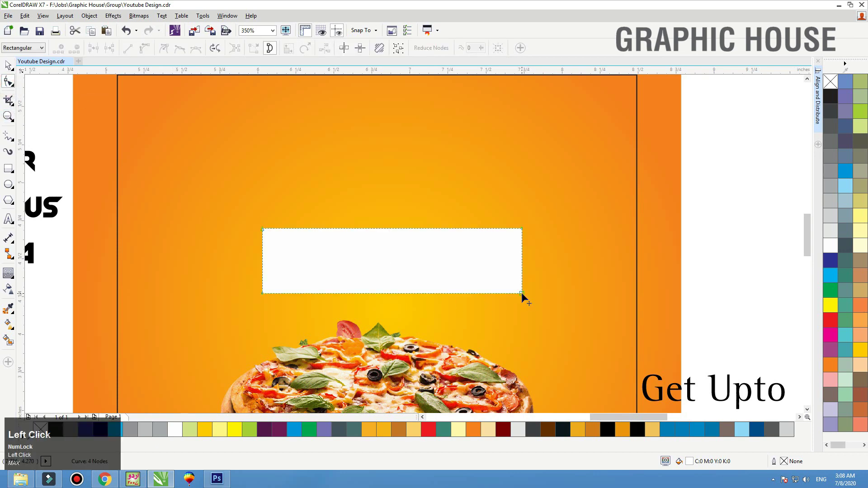
drag(522, 292, 503, 292)
drag(264, 230, 555, 150)
key(space)
Draw a rectangle about 2.06 by 0.56 inches overlapping the white parallelogram's upper edge and fill it orange
click(8, 168)
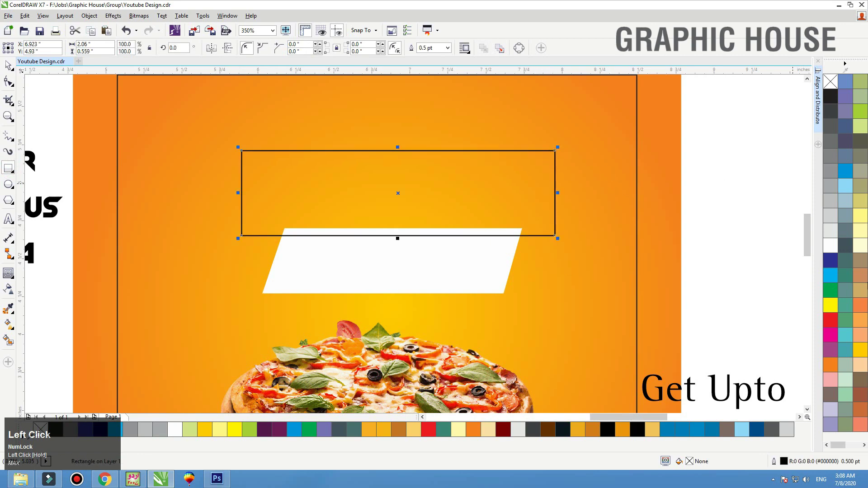
click(831, 364)
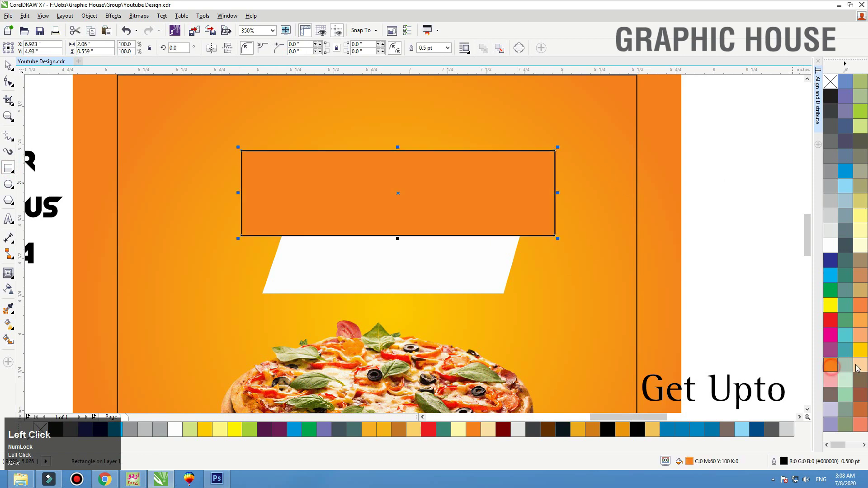
click(9, 66)
right_click(8, 66)
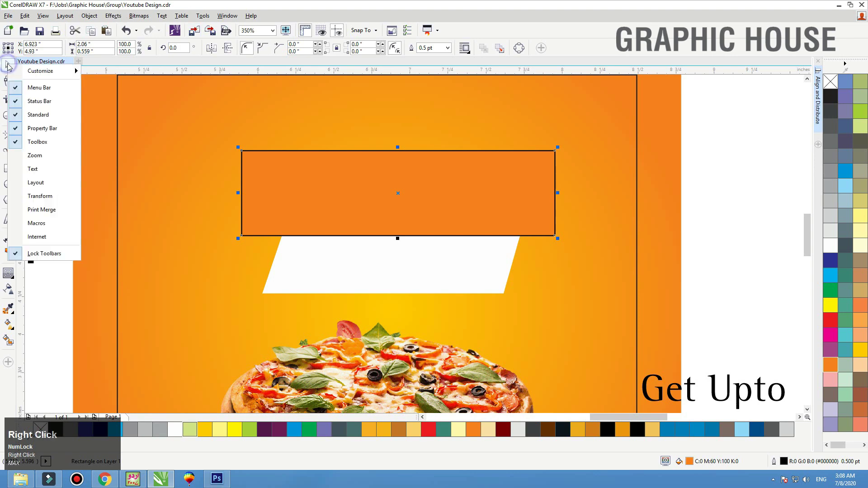
click(8, 65)
click(419, 246)
click(496, 189)
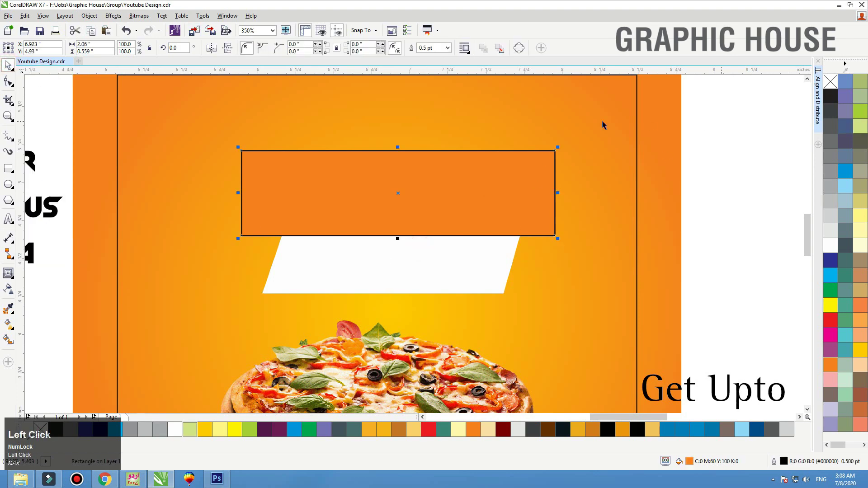
Convert the orange rectangle to curves and move its two lower corner nodes inward to taper the banner
key(ctrl+q)
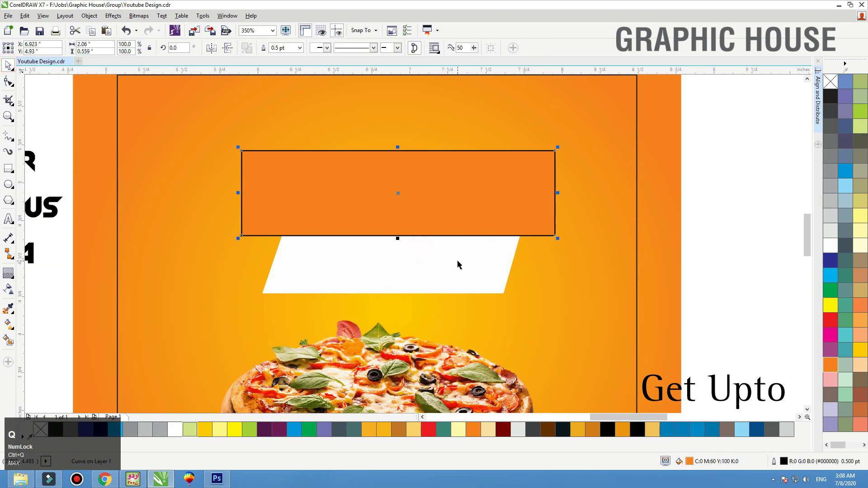
click(481, 225)
key(F10)
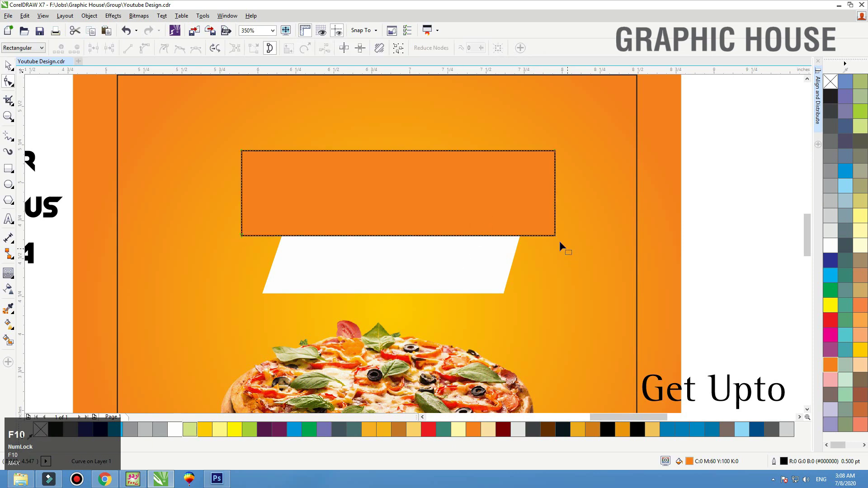
drag(555, 235, 548, 236)
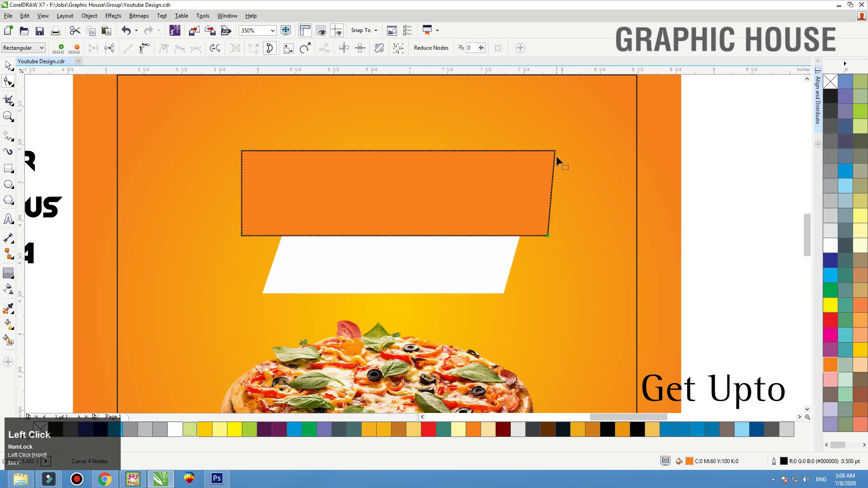
drag(556, 151, 557, 151)
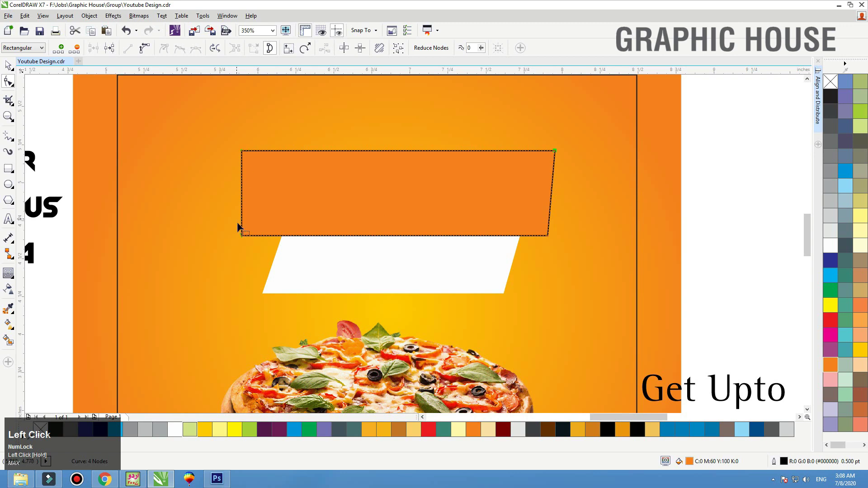
drag(242, 235, 251, 236)
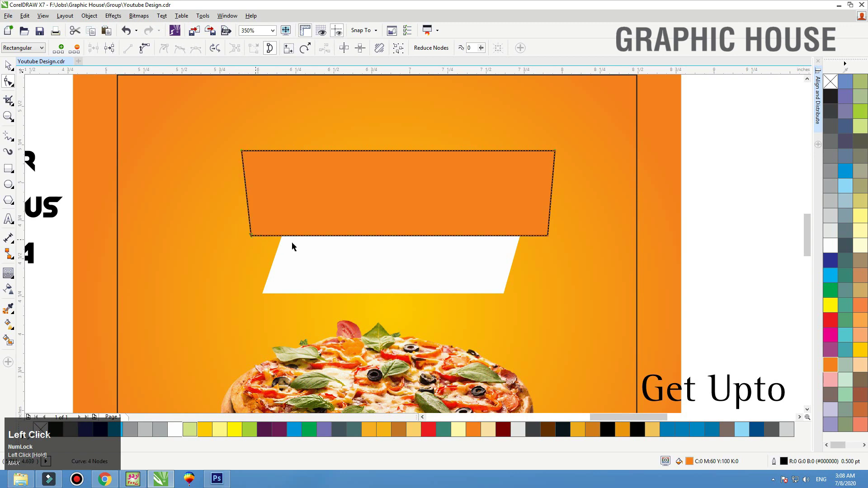
key(space)
Try darkening the tapered banner's orange fill with a K value of 20, and undo the fill change
double_click(691, 462)
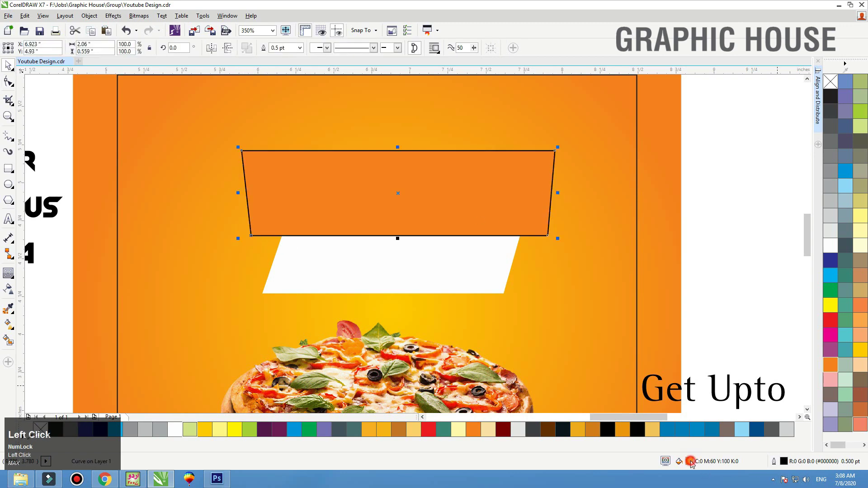
drag(521, 249, 612, 253)
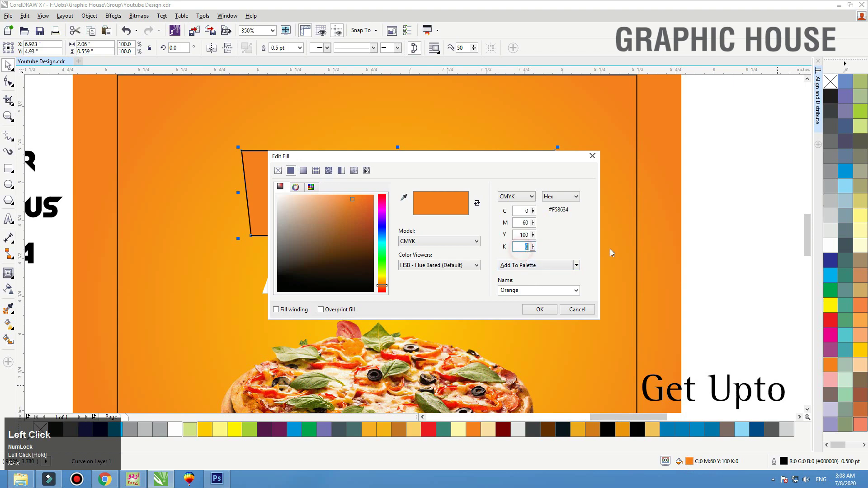
text(20)
key(shift+Tab)
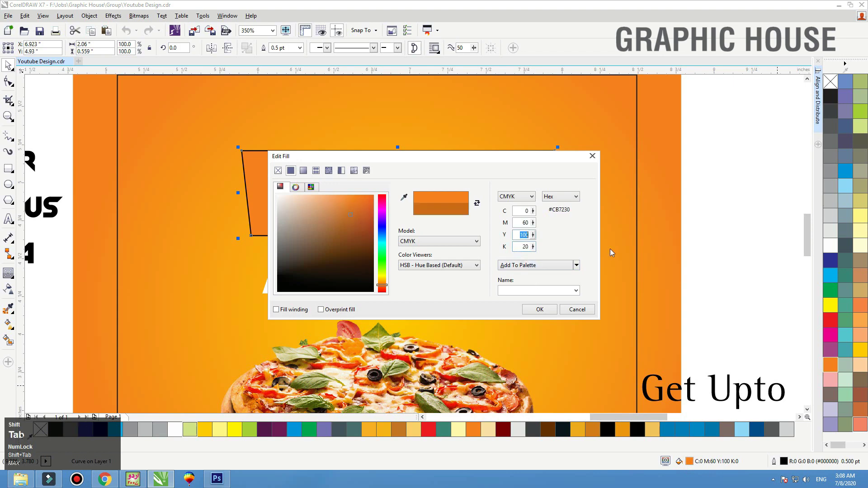
click(531, 266)
click(539, 309)
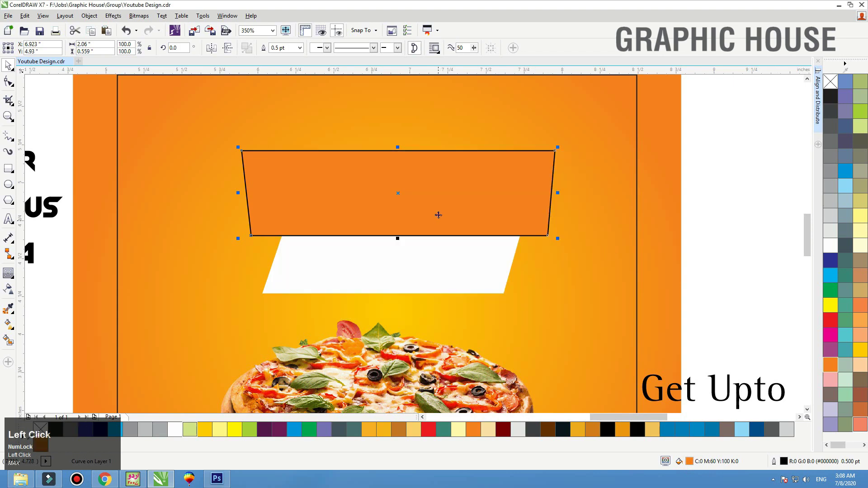
key(ctrl+z)
Set the tapered banner's fill to C0 M60 Y100 K20 and add the colour to the palette
double_click(689, 462)
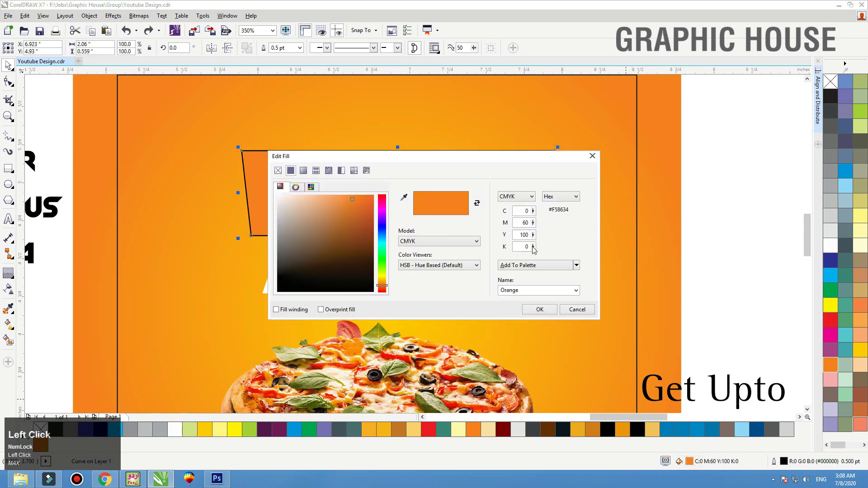
text(20)
key(Tab)
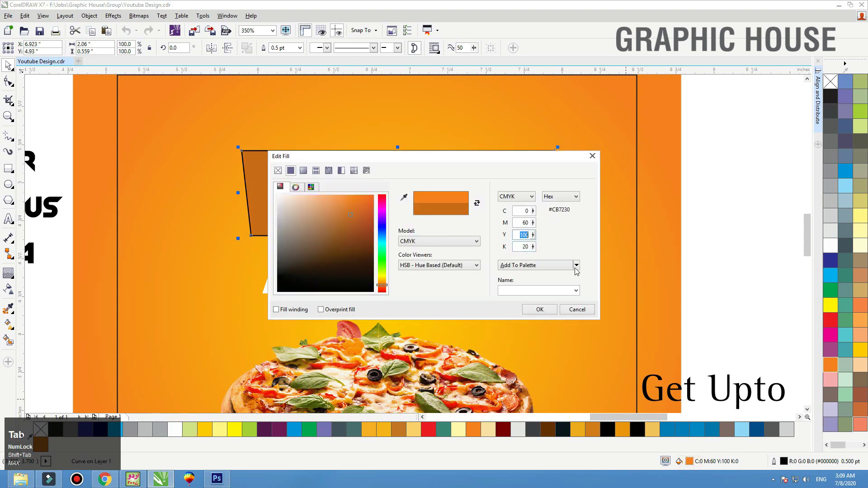
click(539, 265)
click(540, 309)
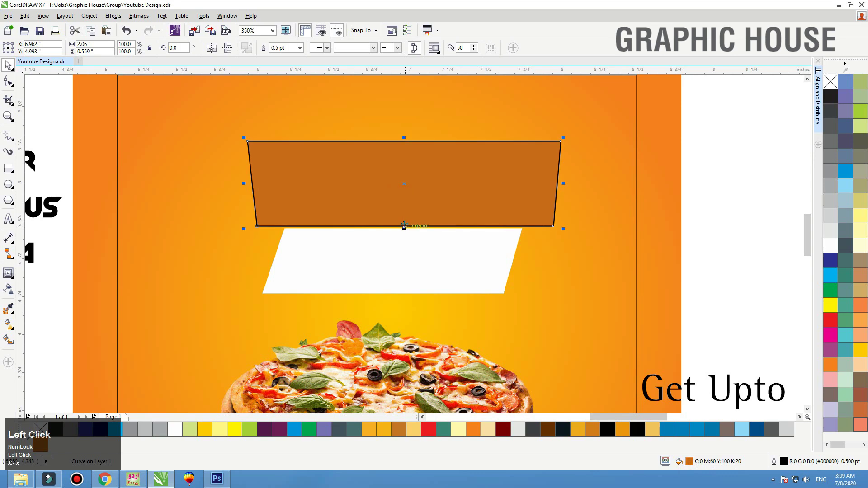
Apply a linear fountain fill from dark orange to yellow on the banner, with the start point moved inside and the direction slanted
key(g)
drag(401, 125, 404, 259)
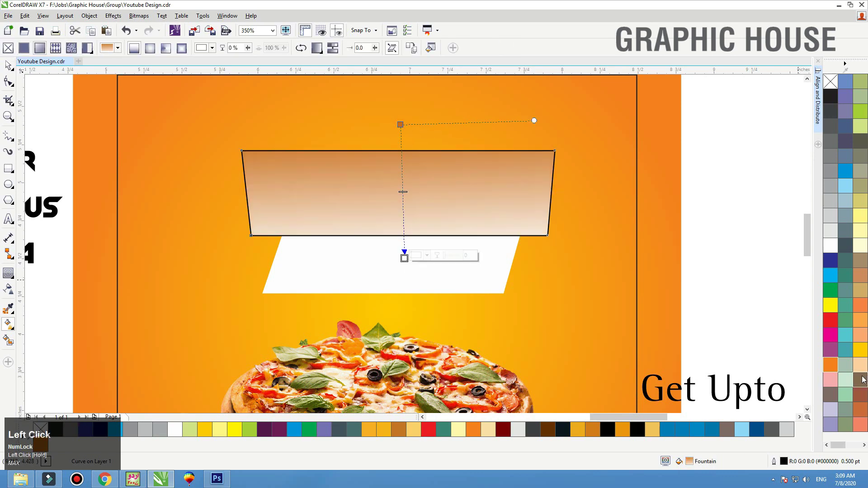
click(858, 353)
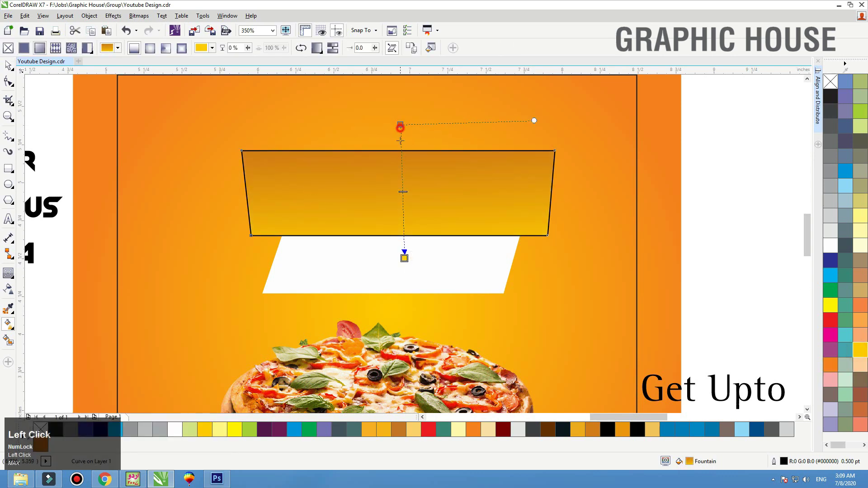
drag(400, 128, 387, 189)
click(387, 189)
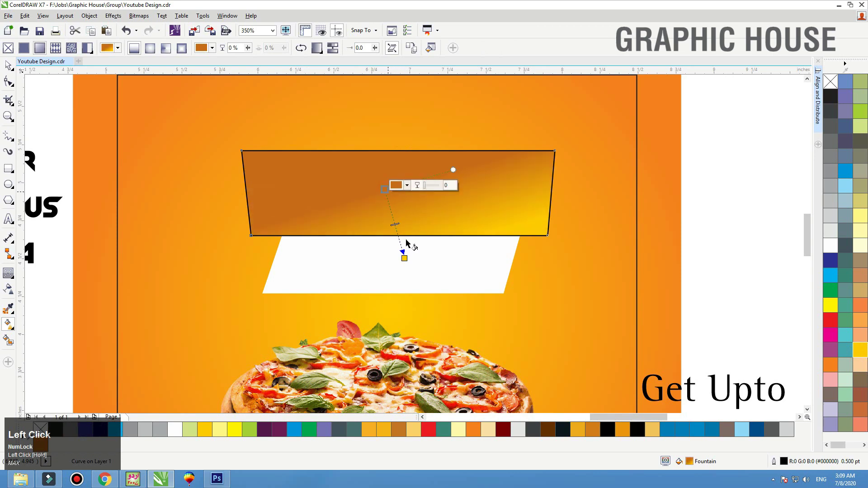
key(space)
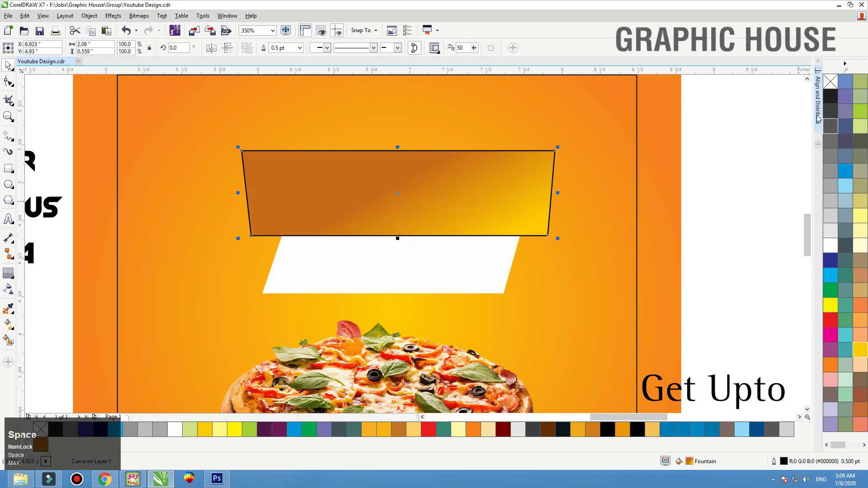
Remove the banner's outline, duplicate it with a slight up-left offset, and fill the rear copy solid orange
right_click(831, 81)
drag(479, 203, 476, 201)
click(673, 208)
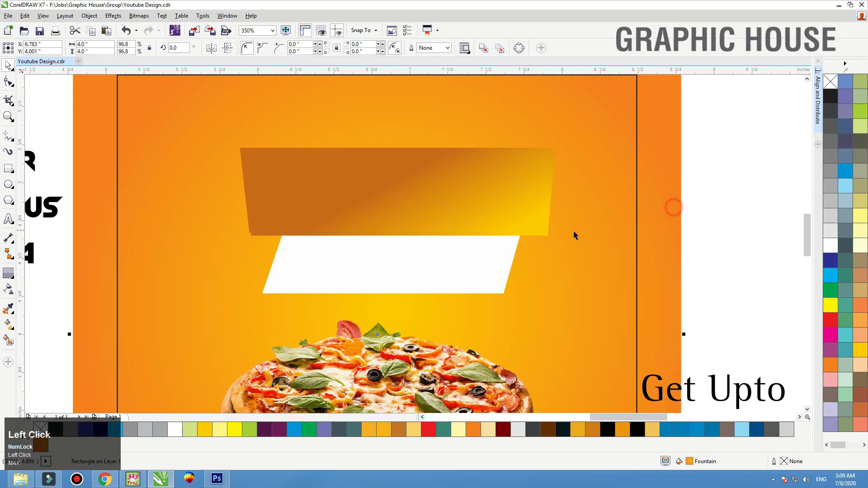
click(550, 238)
click(832, 369)
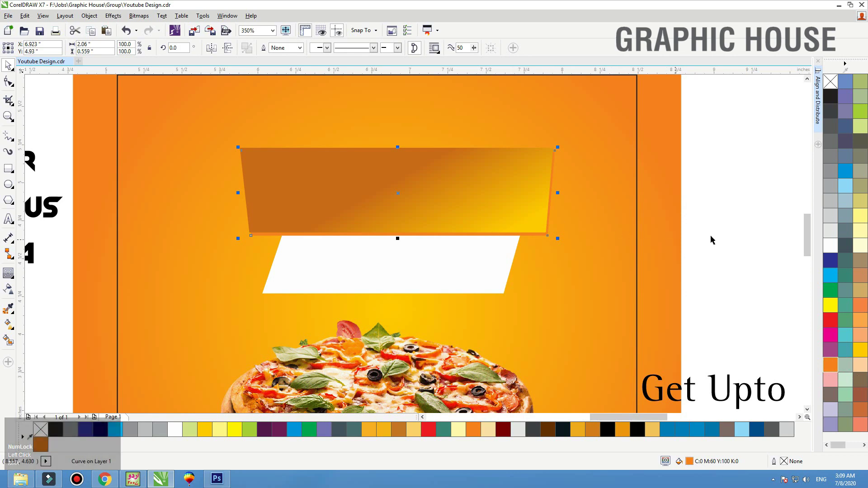
click(746, 229)
Copy the white parallelogram above the gradient banner and scale the copy down to about 1.36 by 0.34 inches
key(F3)
key(F2)
drag(620, 150, 151, 365)
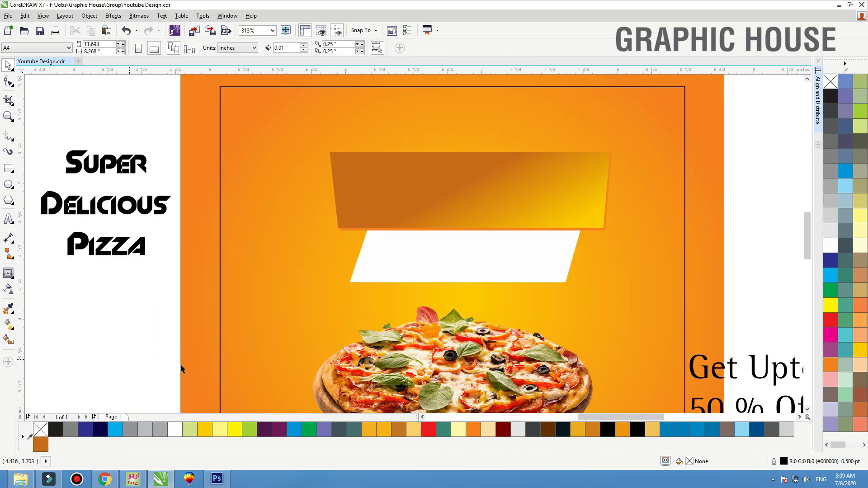
drag(414, 274, 409, 145)
right_click(407, 150)
drag(580, 88, 533, 102)
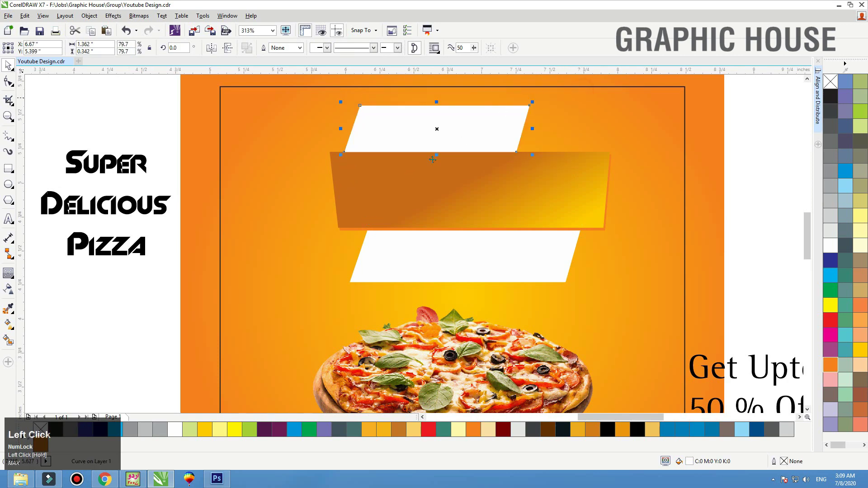
Bring the gradient banner and its orange backing shape to the front of the two white parallelograms
click(535, 183)
drag(765, 128, 291, 255)
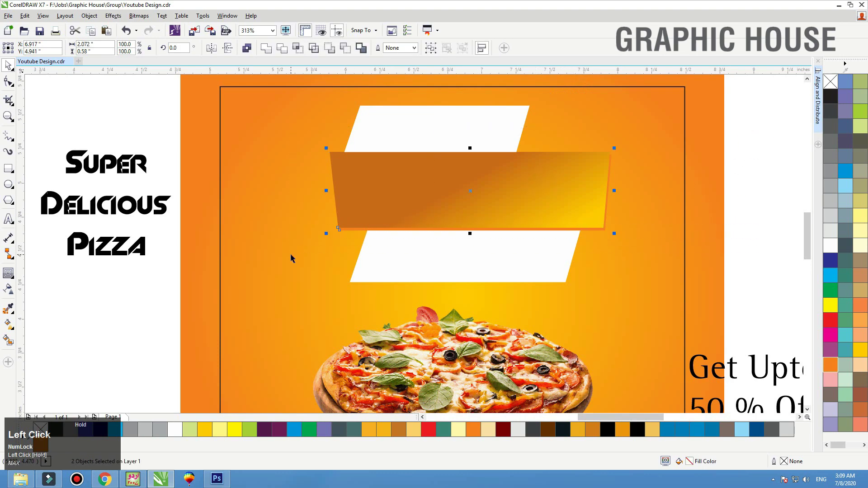
key(shift+Page_Up)
click(121, 287)
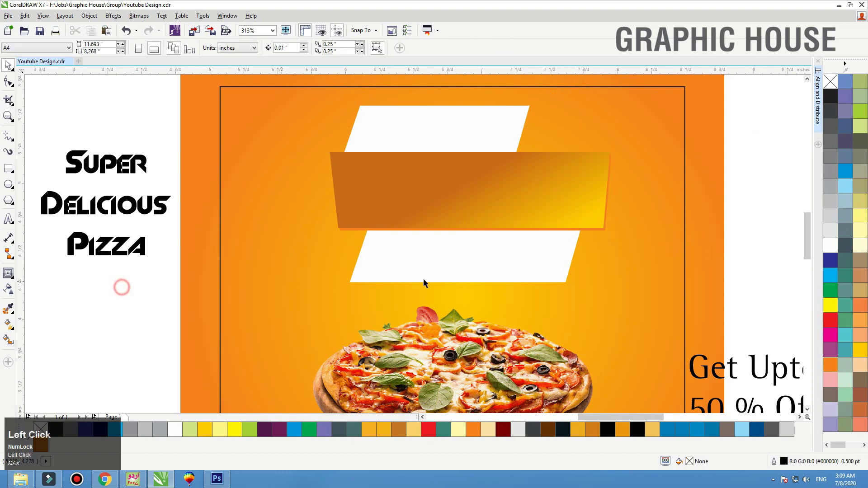
Reshape a copy of the lower white parallelogram into a black strip about 1.61 by 0.062 inches along the gradient banner's lower edge
click(454, 268)
drag(481, 264, 311, 295)
right_click(310, 295)
click(8, 82)
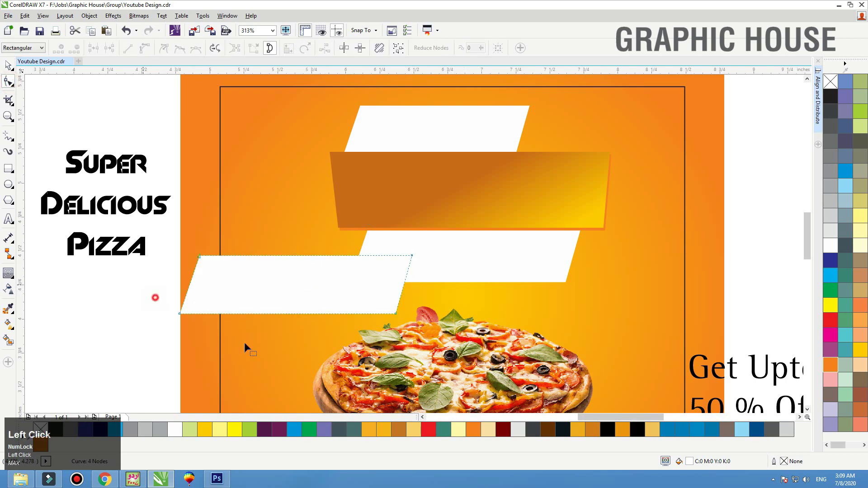
drag(155, 297, 446, 346)
click(394, 312)
drag(168, 298, 561, 231)
key(space)
click(834, 95)
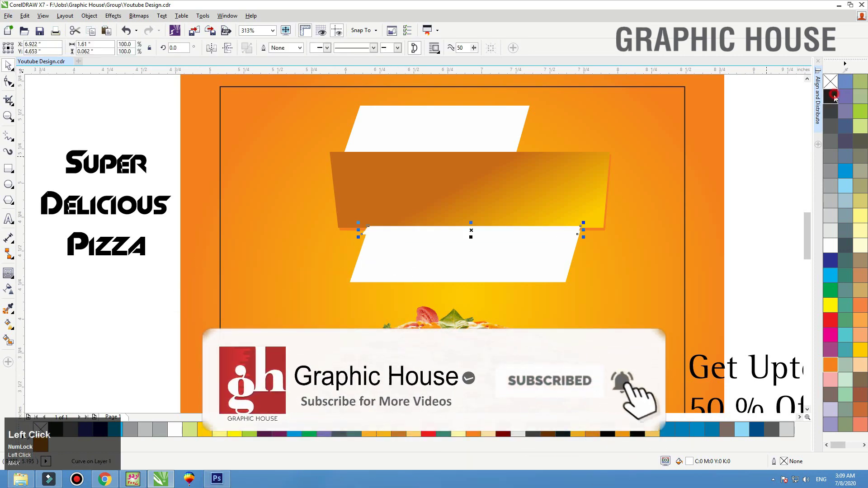
Convert the black strip to a 500 dpi CMYK bitmap with anti-aliasing and a transparent background
key(F2)
drag(647, 202, 234, 291)
click(139, 17)
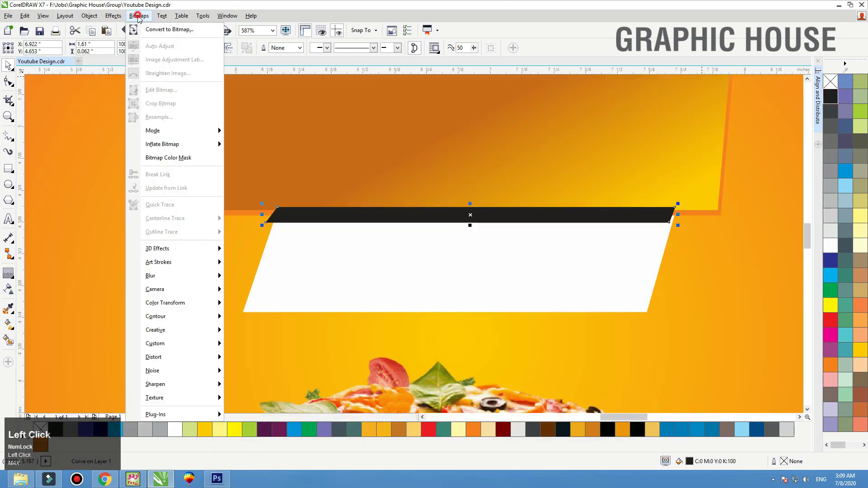
click(146, 29)
click(400, 286)
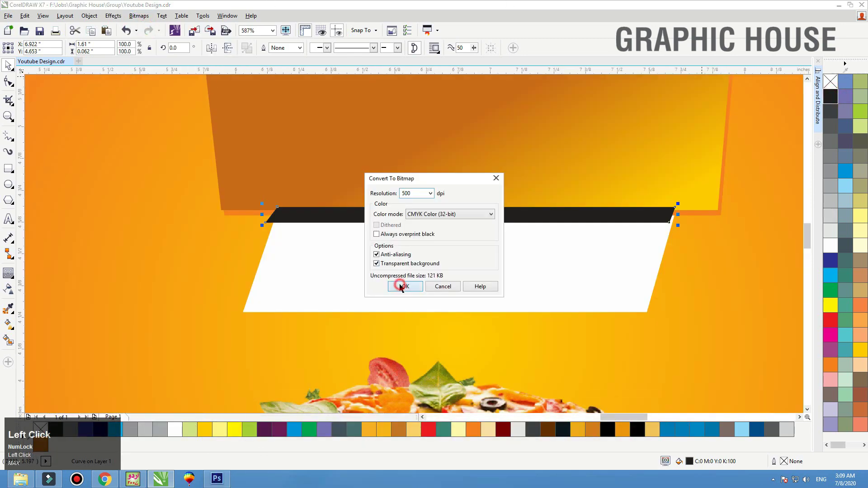
Apply a Gaussian blur with a 38-pixel radius to the black strip bitmap
click(138, 16)
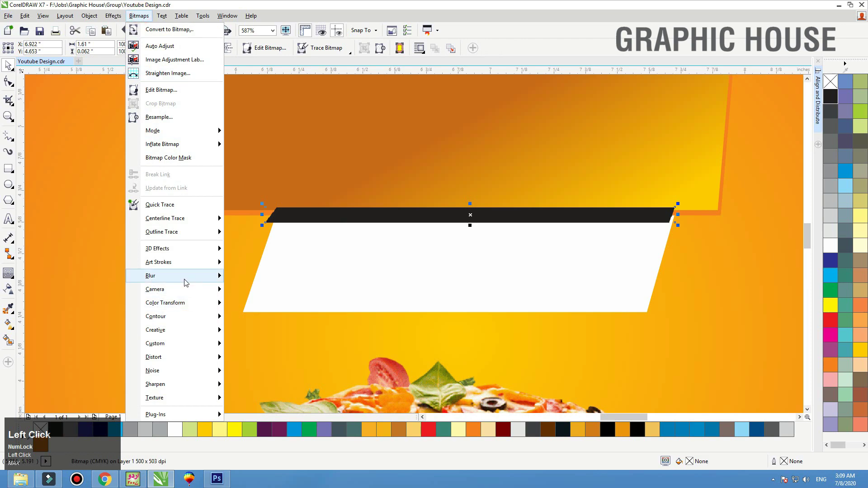
mouse_move(186, 283)
click(256, 290)
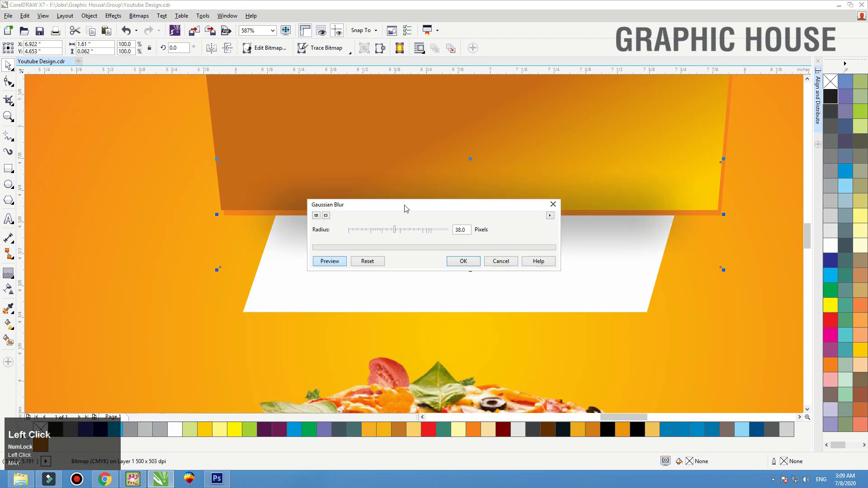
drag(406, 209, 413, 86)
click(460, 144)
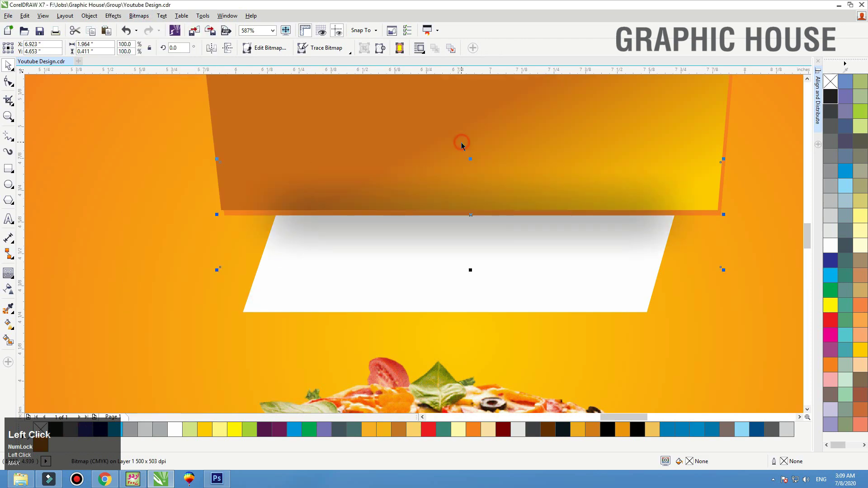
Flatten the blurred shadow to about 0.18 inches high and move it up behind the gradient banner's lower edge
key(F3)
drag(459, 255, 471, 236)
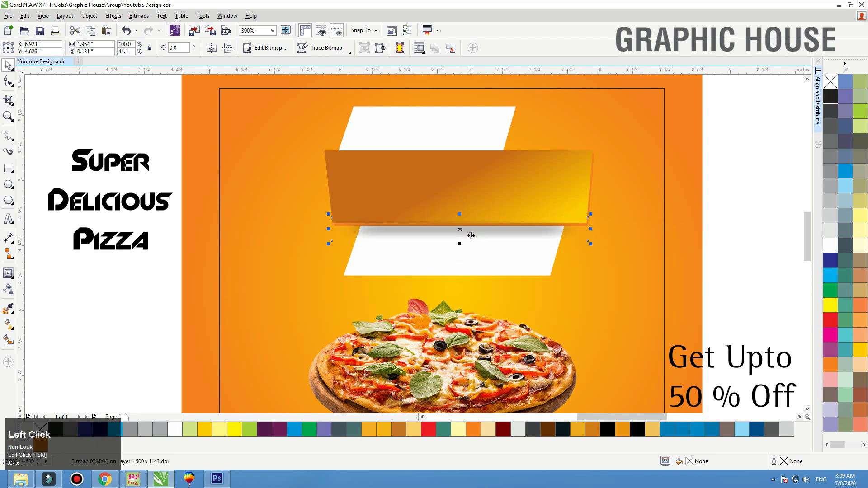
key(Up)
key(Up)
key(Up)
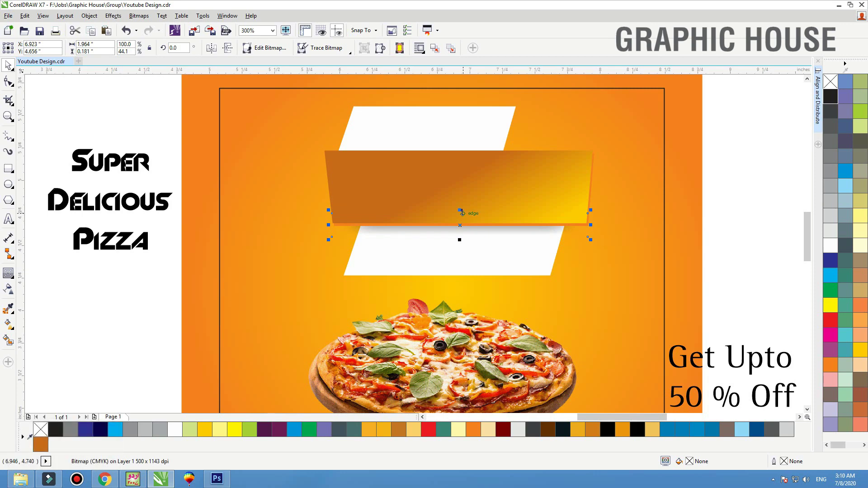
Copy the shadow to the gradient banner's upper edge, resize it to about 1.79 by 0.24 inches, and send it behind the banner
drag(459, 210, 432, 153)
key(Up)
right_click(432, 153)
drag(563, 134, 550, 135)
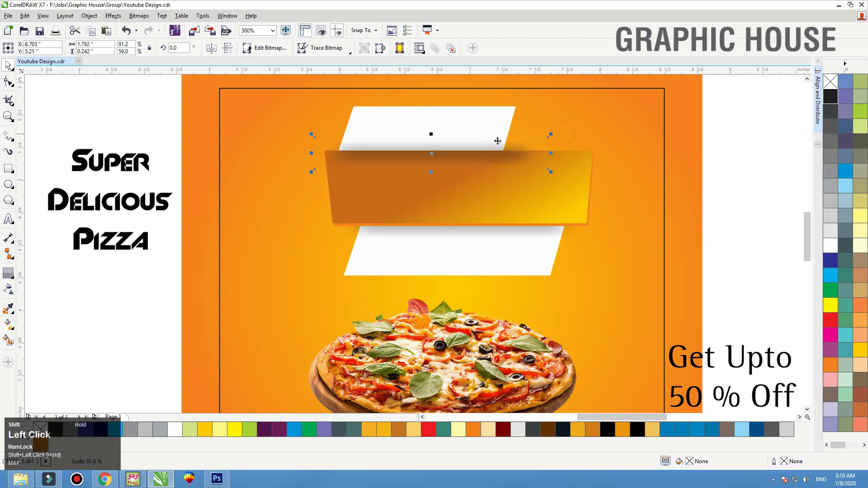
drag(490, 146, 486, 147)
key(ctrl+Page_Down)
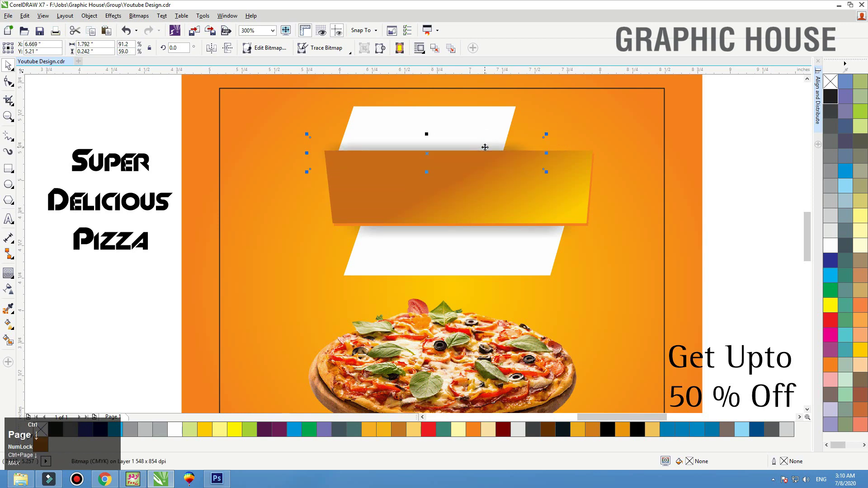
drag(463, 117, 502, 111)
key(ctrl+z)
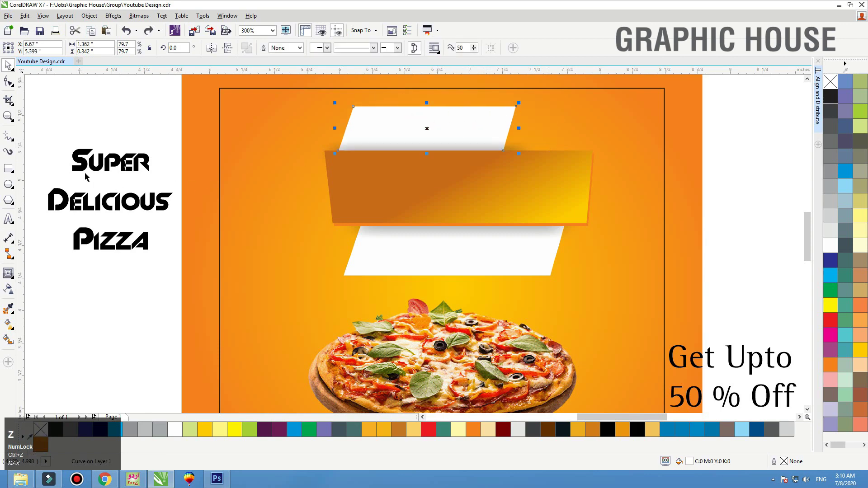
Move the "Super" text onto the upper white parallelogram and bring it to the front
click(88, 170)
drag(93, 168, 397, 138)
key(shift+Page_Up)
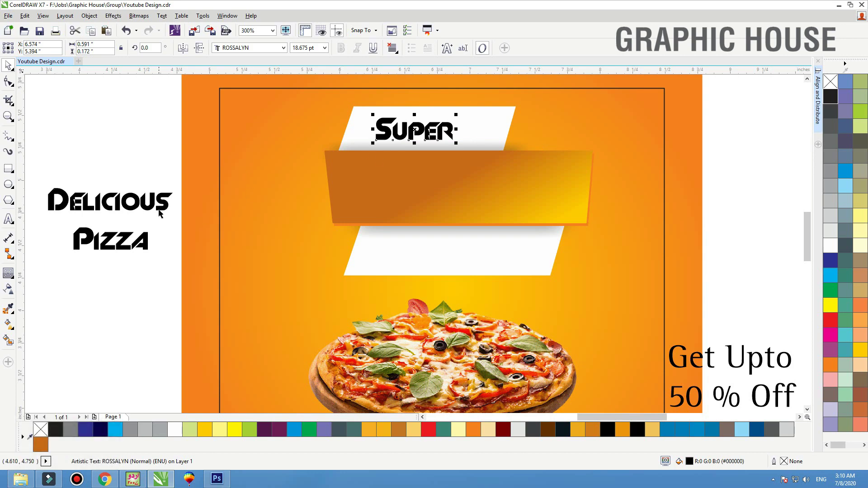
Place the "Delicious" text in front of the gradient banner and fill it white
drag(160, 212, 476, 202)
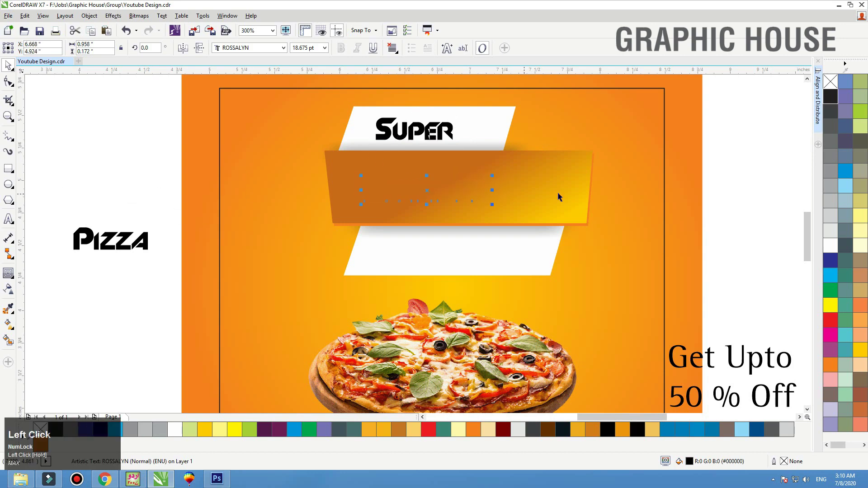
key(shift+Page_Up)
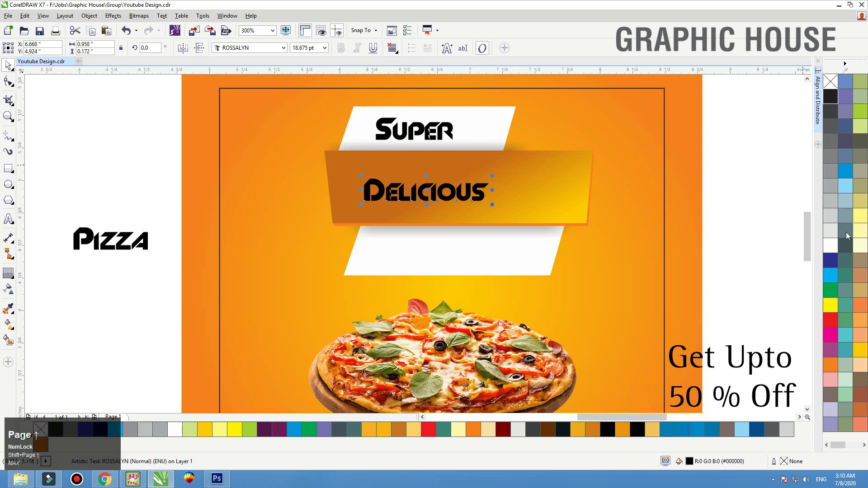
click(831, 247)
drag(465, 196, 467, 187)
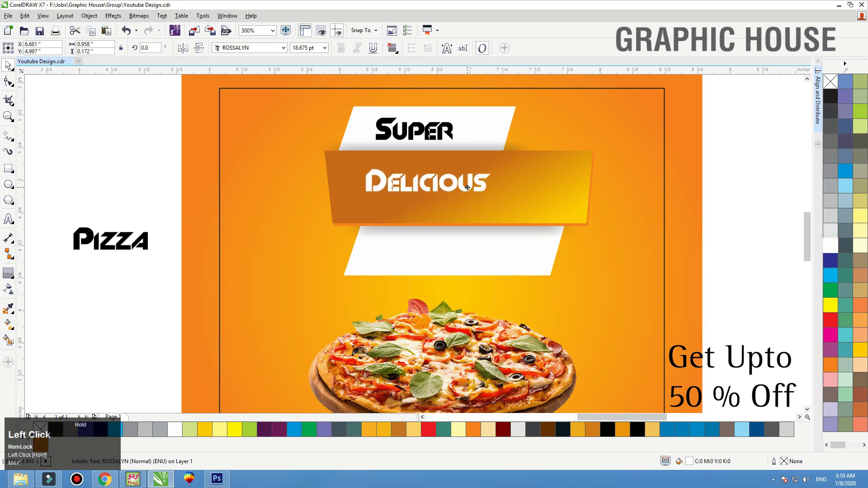
Place "Pizza" in front of the lower white parallelogram, and enlarge "Delicious" to about 33.7 pt across the gradient banner
drag(142, 248, 482, 255)
key(shift+Page_Up)
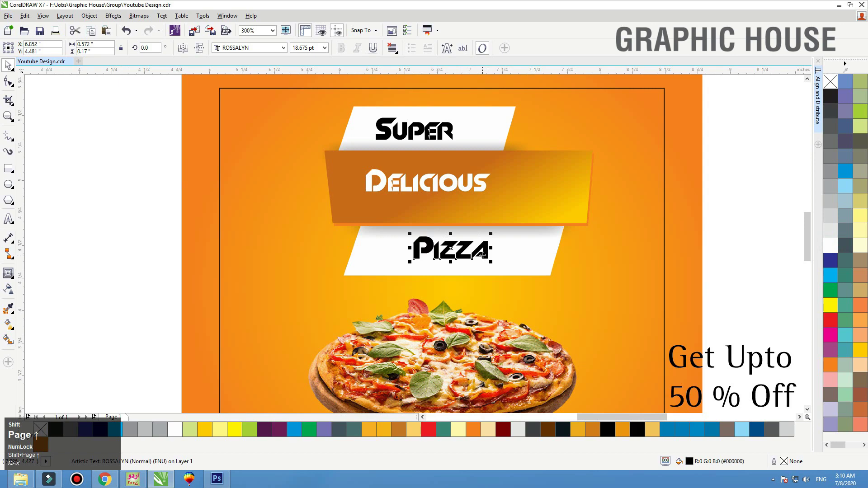
drag(469, 186, 587, 158)
drag(427, 192, 419, 191)
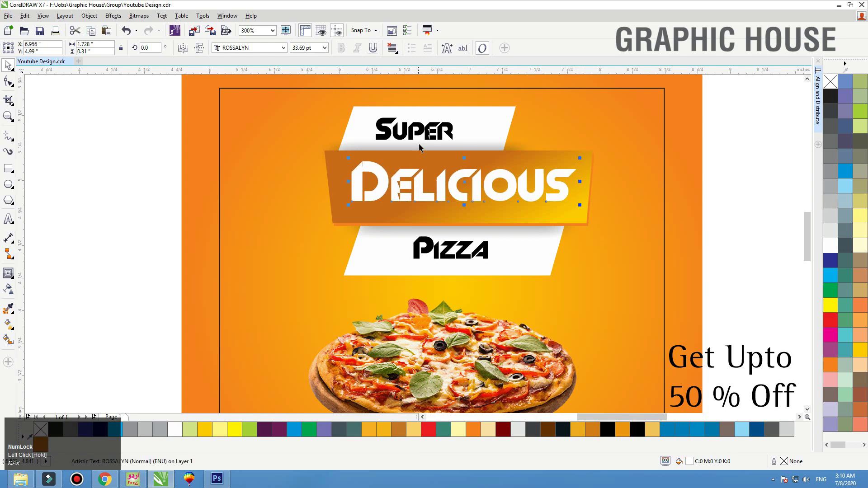
Try the Rubber Stamp Let font on "Super" and "Delicious", and set both texts to 28 Days Later
click(419, 139)
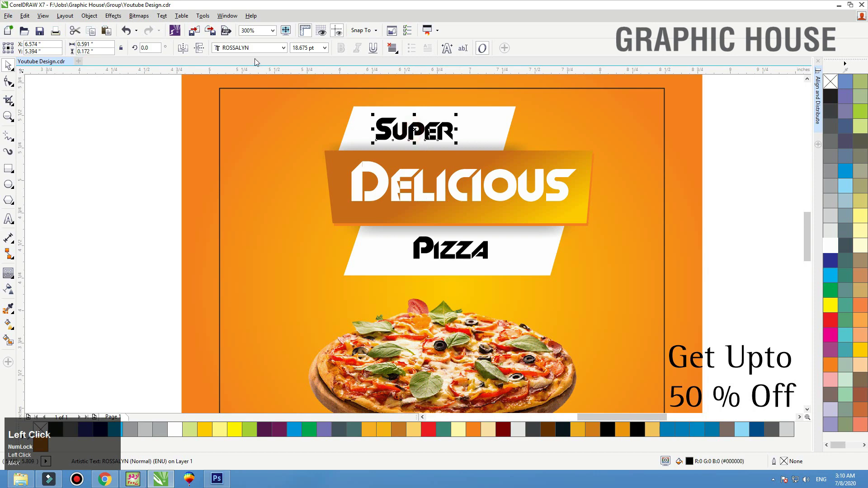
shift+click(382, 176)
click(283, 48)
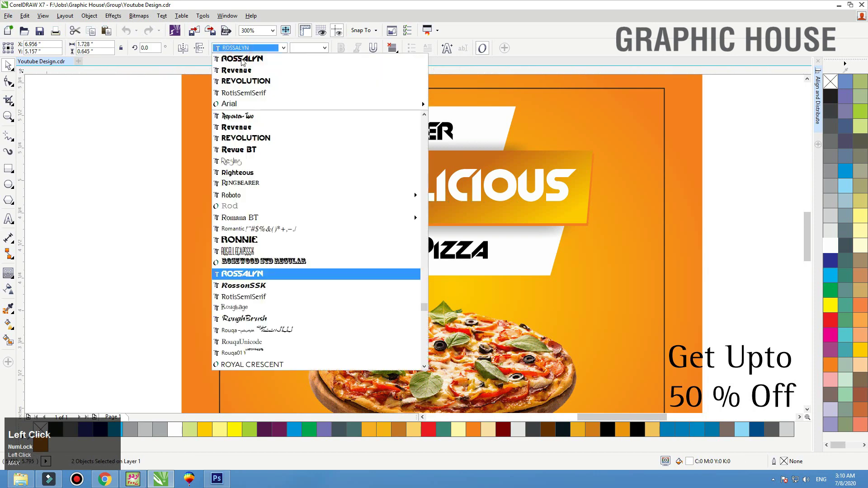
scroll(273, 206, down, 3)
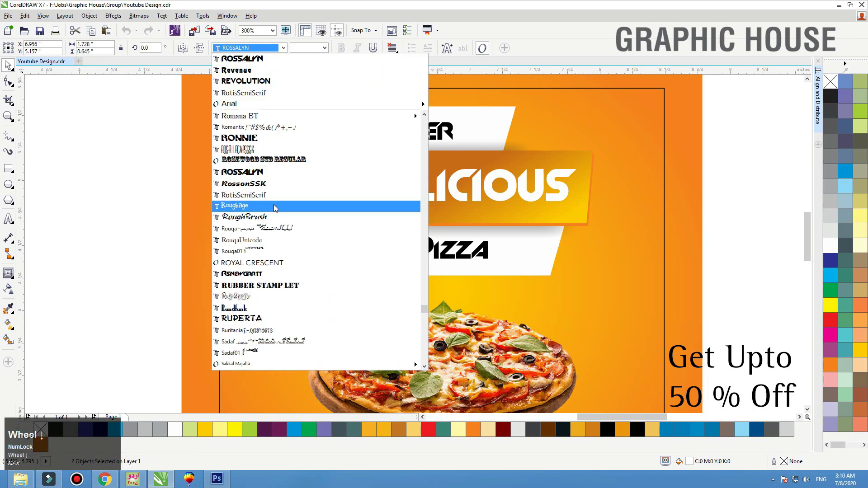
click(278, 285)
click(243, 48)
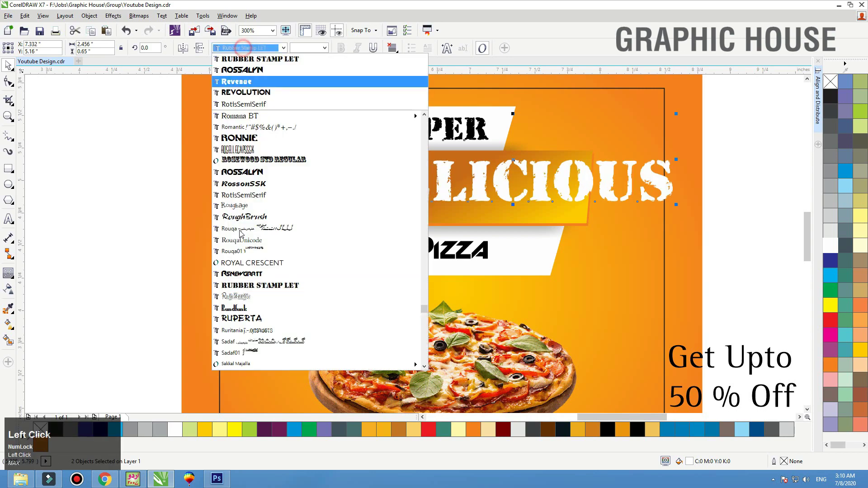
key(Home)
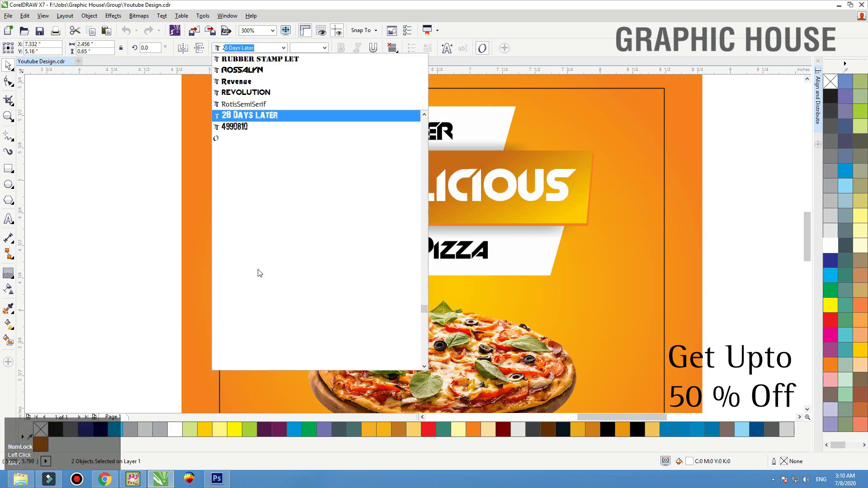
click(251, 116)
click(72, 211)
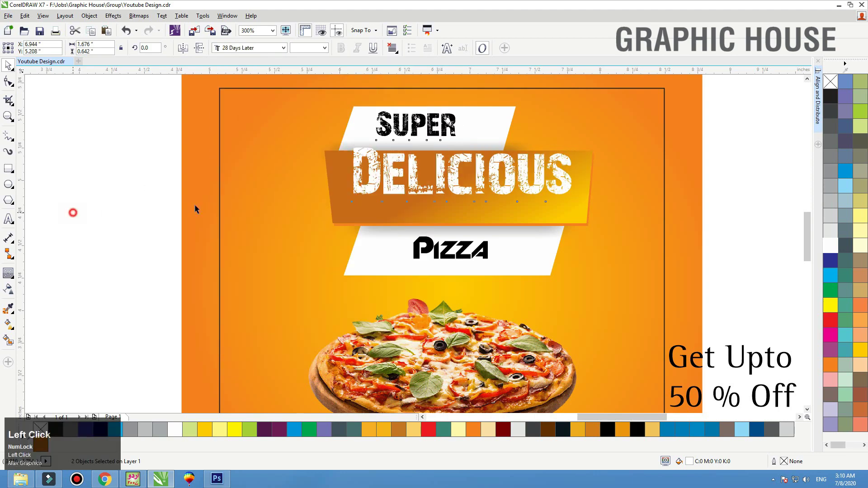
Reposition "Delicious" within the gradient banner and shift "Super" toward the left of the upper white parallelogram
click(414, 197)
drag(413, 204, 418, 205)
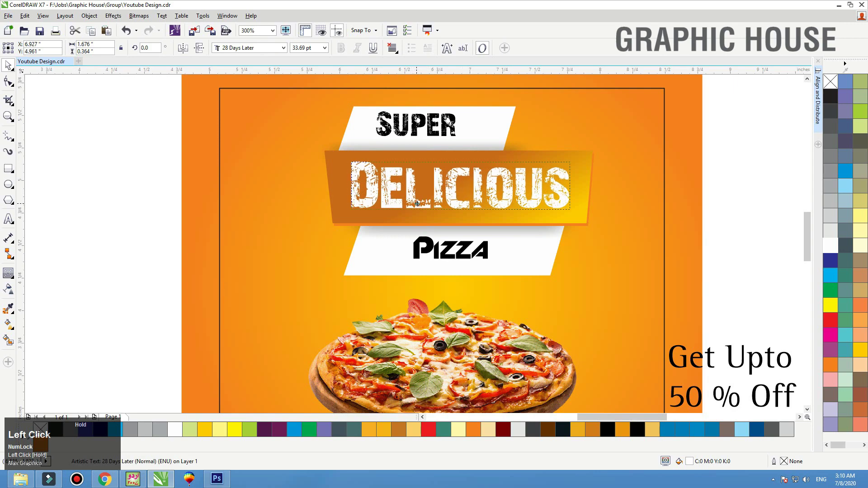
drag(430, 130, 415, 135)
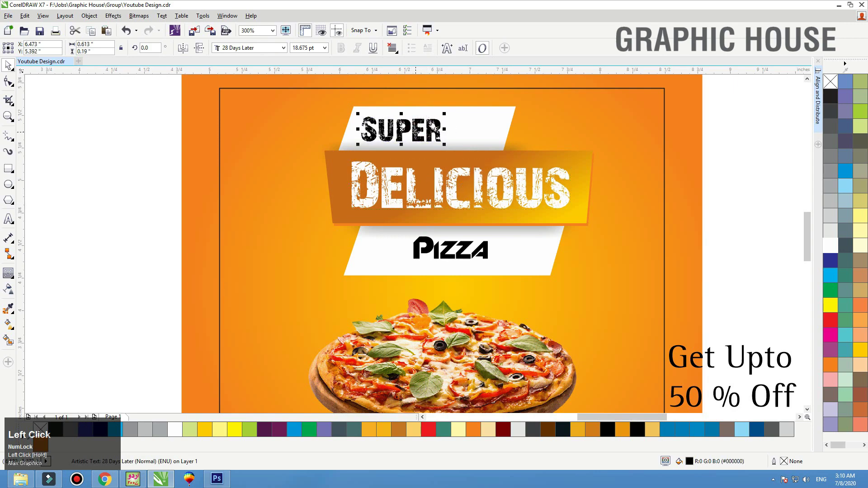
Enlarge "Pizza" to about 29.75 pt and widen its letter spacing to fill the lower white parallelogram
click(485, 247)
drag(492, 234, 497, 255)
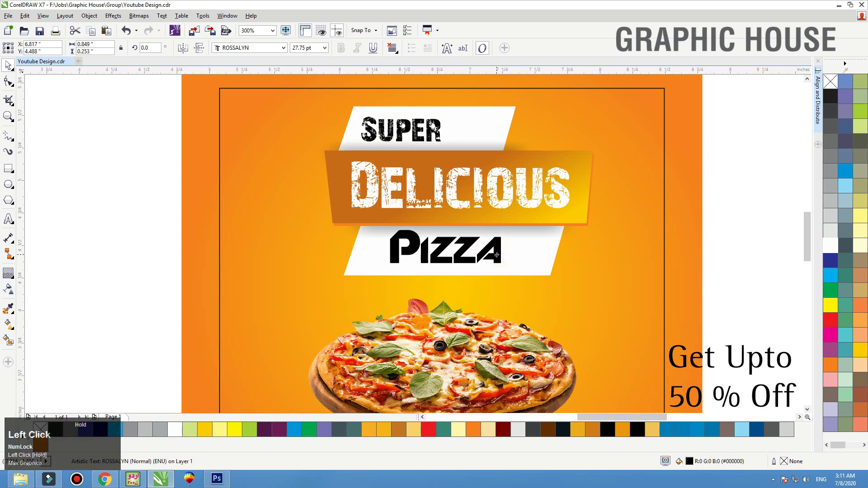
key(Home)
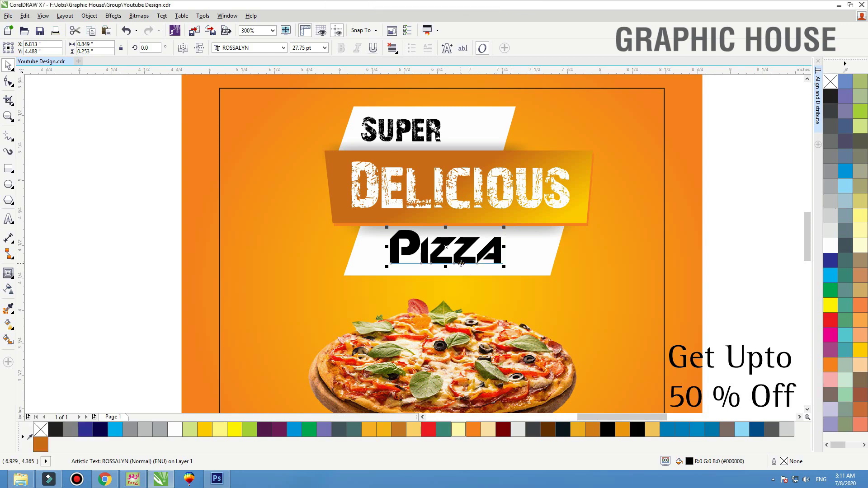
drag(461, 264, 509, 271)
key(F10)
key(space)
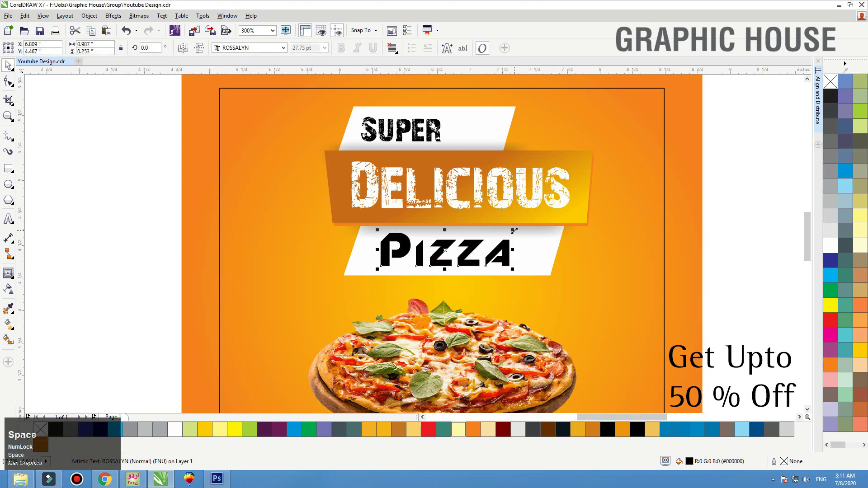
drag(513, 232, 528, 229)
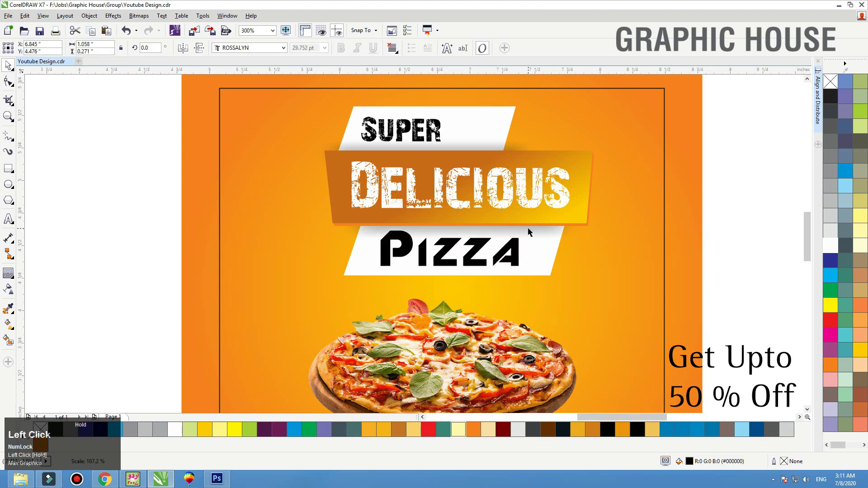
Draw a circle about 0.58 inches in diameter overlapping the pizza's upper right edge
scroll(402, 230, down, 1)
click(602, 228)
key(F2)
drag(662, 224, 290, 369)
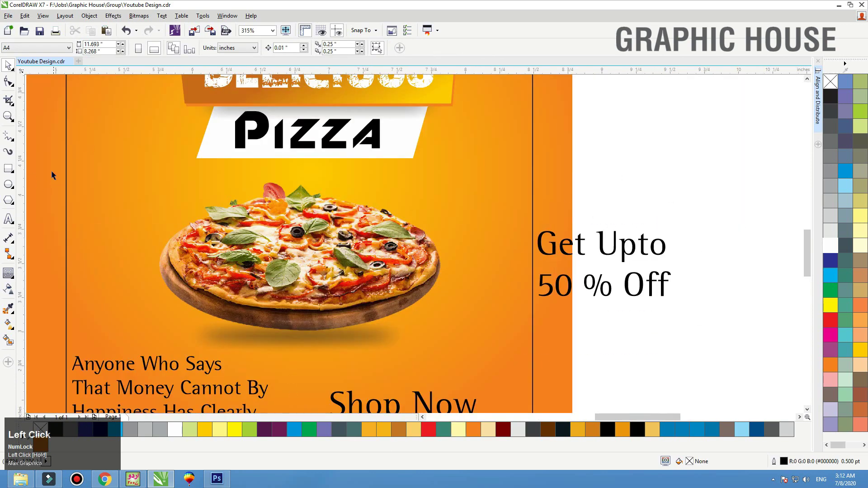
click(8, 184)
drag(408, 189, 489, 268)
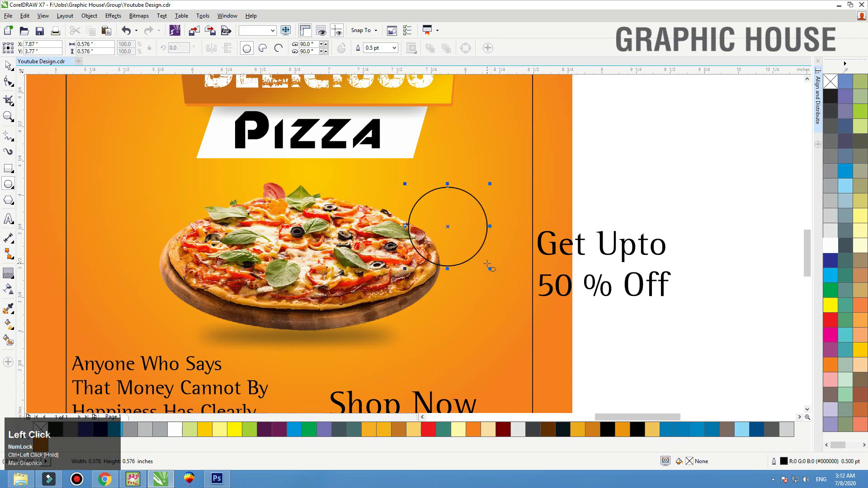
Remove the circle's outline and give it a vertical linear fountain fill from light grey at the top to white
click(831, 231)
right_click(830, 81)
key(F2)
drag(661, 167, 274, 265)
key(g)
drag(380, 194, 380, 317)
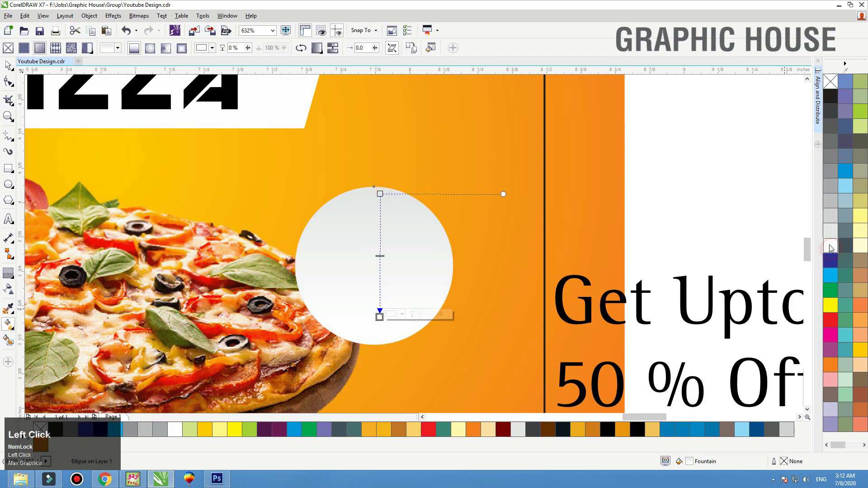
Move the circle's gradient start slightly down and add a smaller concentric copy about 0.517 inches in diameter
click(377, 194)
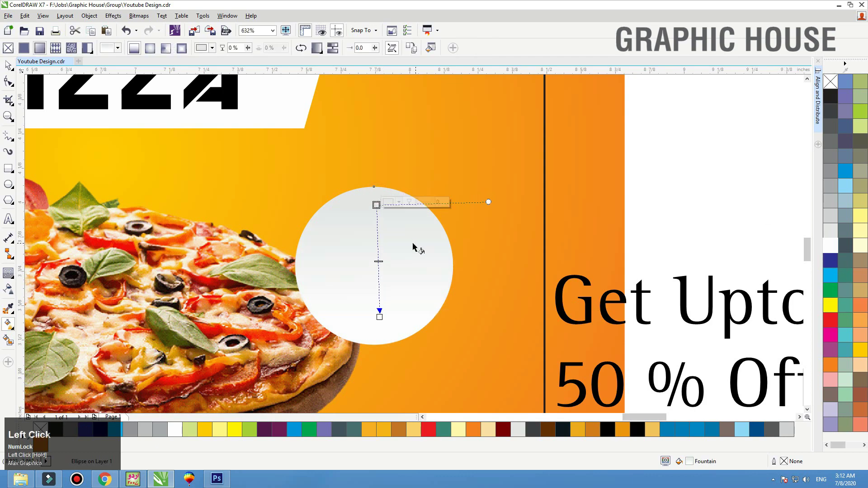
key(space)
drag(457, 184, 449, 184)
shift+right_click(449, 184)
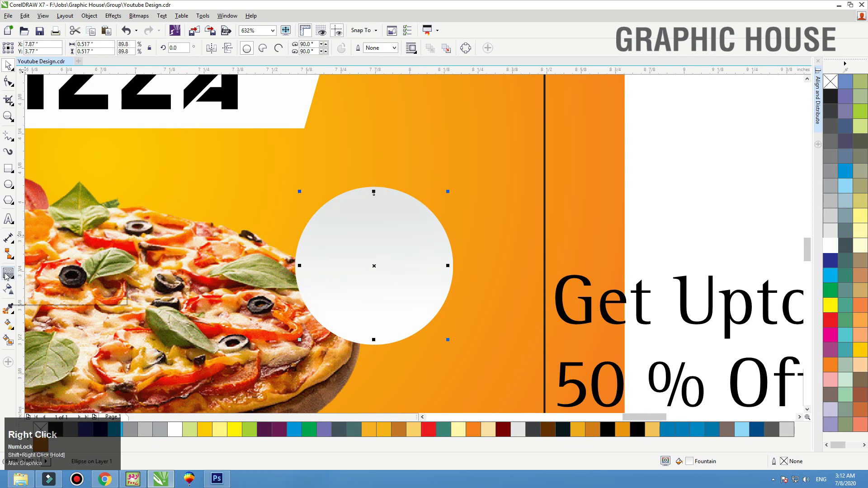
Give the inner circle a dashed outline in 50% black
right_click(830, 96)
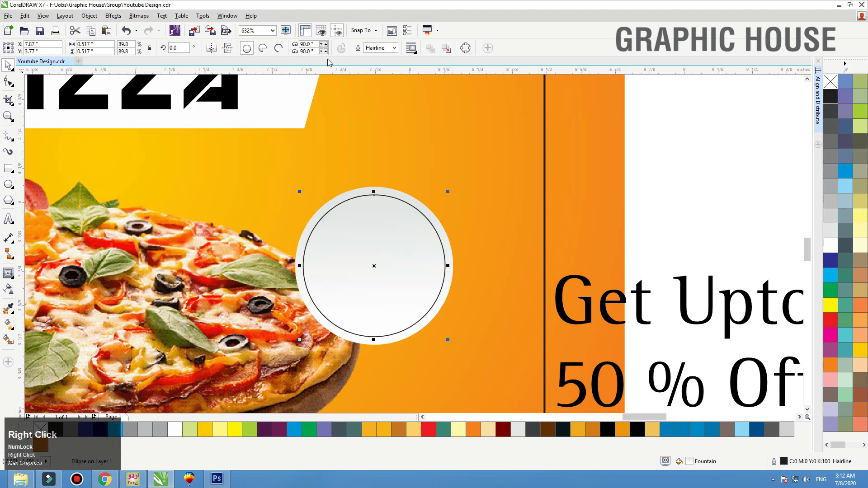
key(F12)
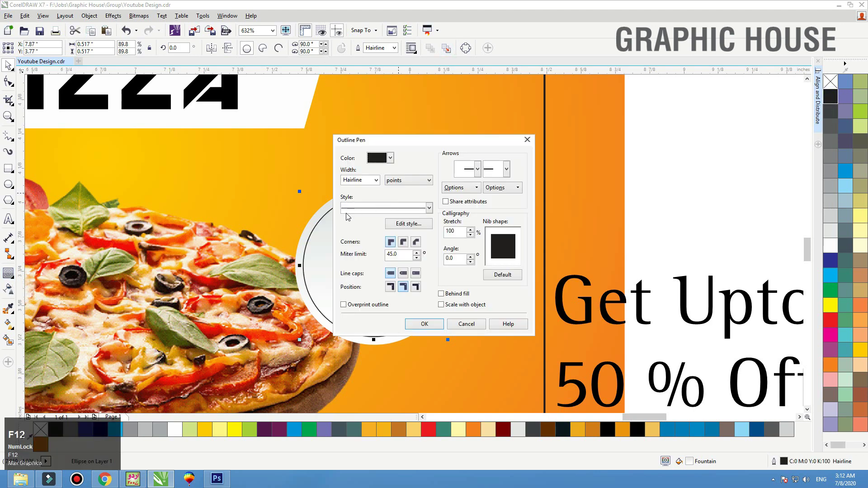
click(412, 208)
click(406, 282)
click(417, 322)
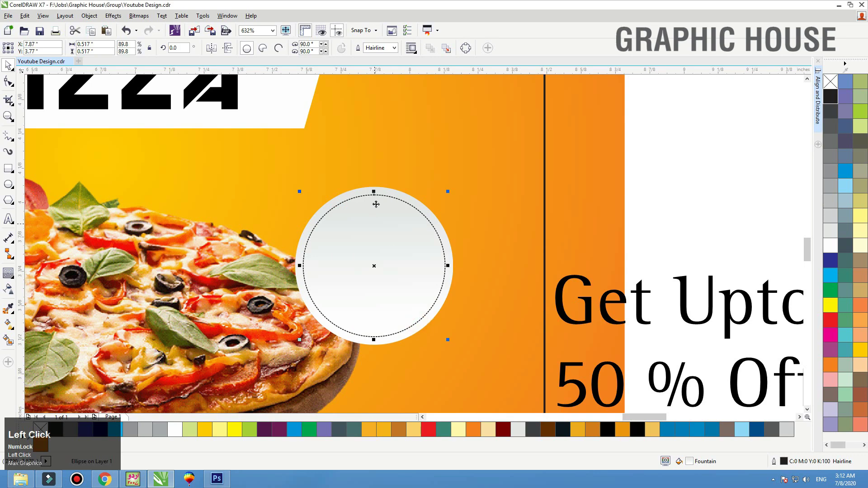
right_click(831, 171)
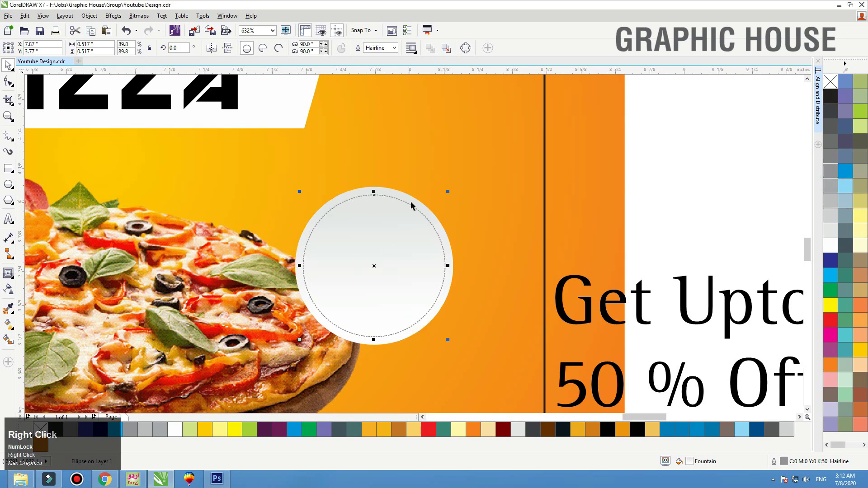
Try a 1 pt width for the inner circle's dashed outline
key(F12)
double_click(365, 181)
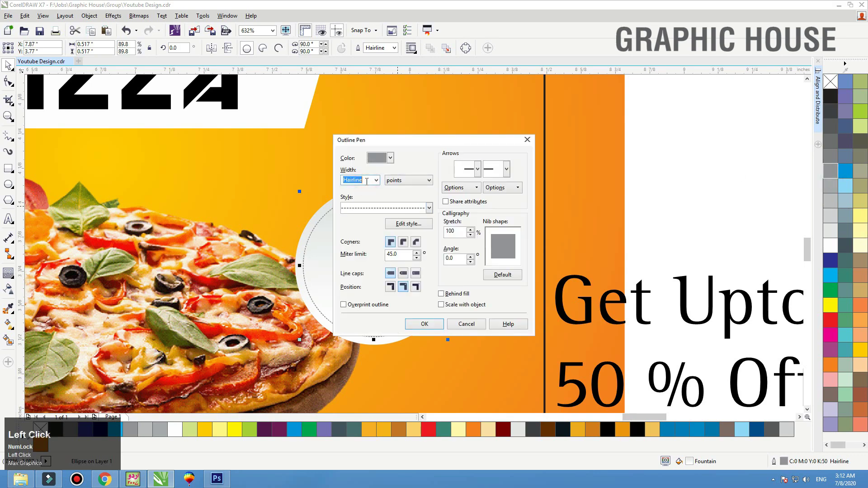
text(1)
key(Return)
Set the inner circle's dashed outline width to 0.5 pt
key(F12)
key(alt+w)
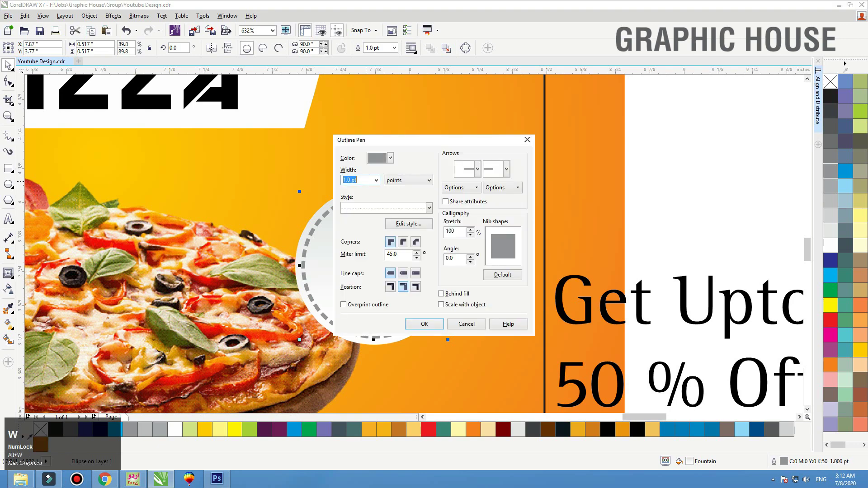
text(.5)
key(Return)
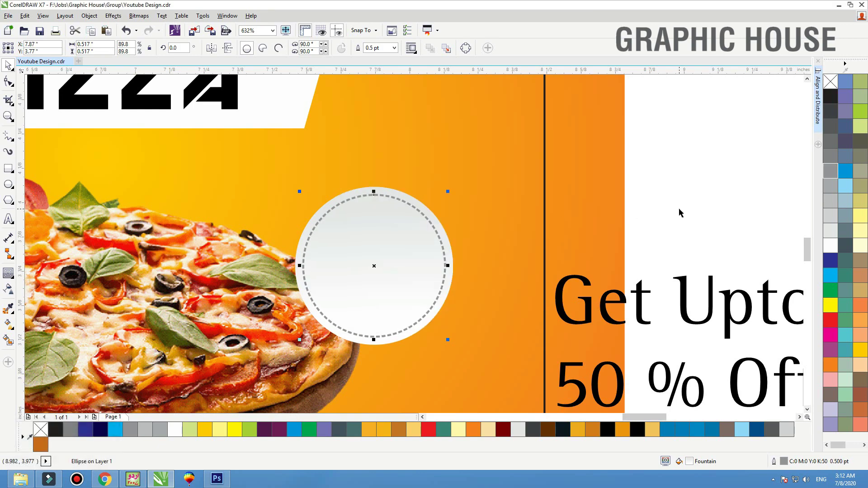
Break the "Get Upto 50 % Off" text apart into separate lines
key(F3)
key(F2)
drag(322, 176, 720, 328)
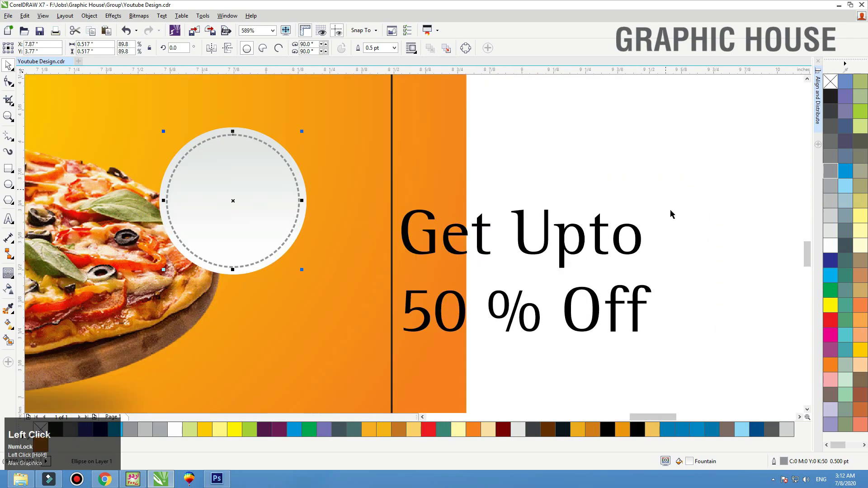
click(638, 235)
key(ctrl+k)
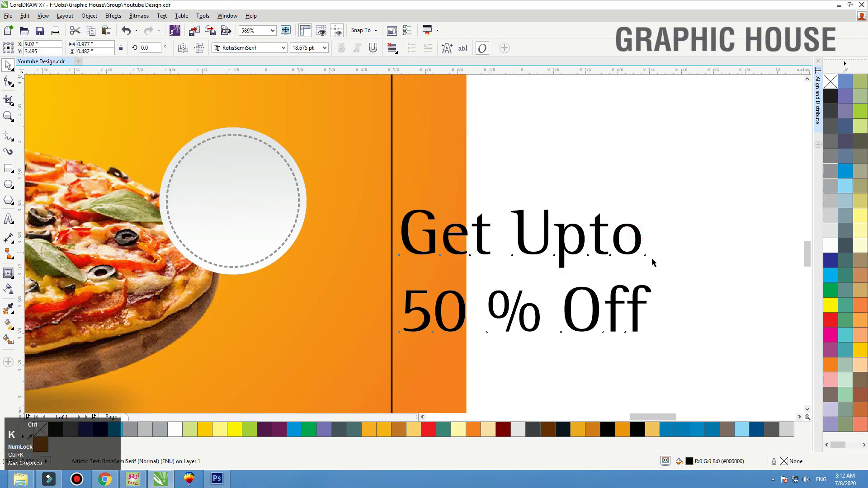
Shrink "Get Upto" to about 7.56 pt, place it in the circle's upper part in 50% black, and bring it to the front
drag(644, 207, 488, 211)
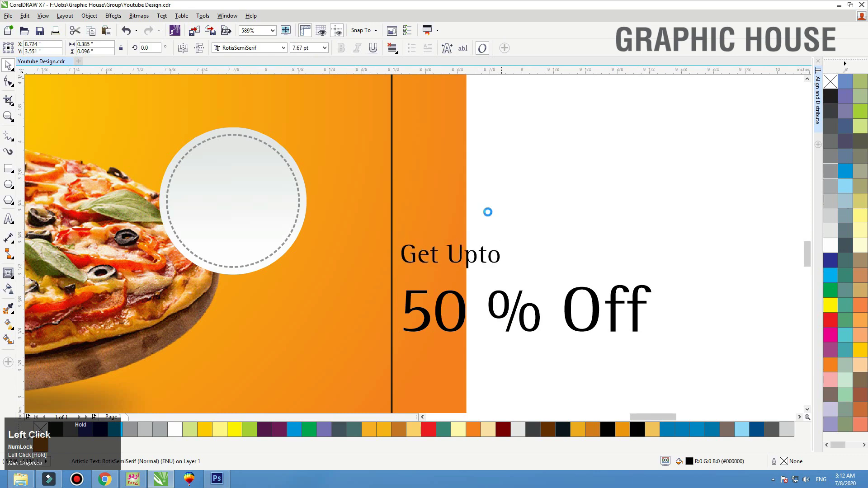
drag(466, 260, 247, 166)
click(829, 174)
key(shift+Page_Up)
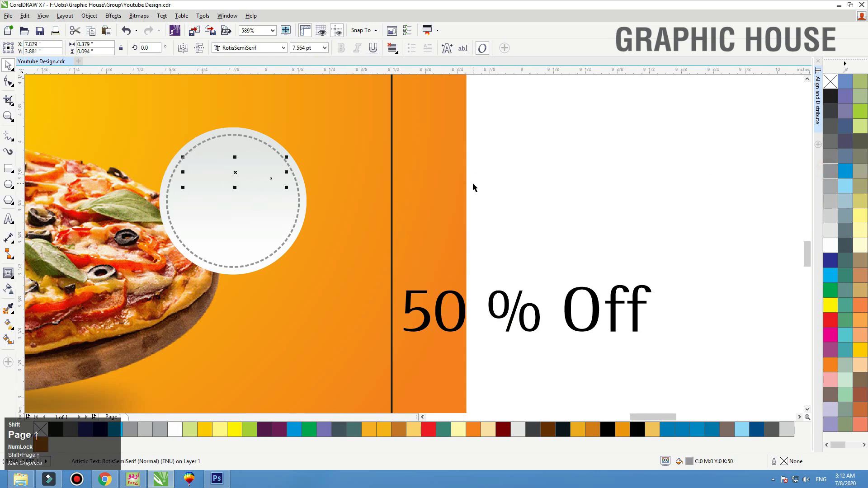
Put "Off" on its own line below "50 %" and break the two lines into separate text objects
click(527, 319)
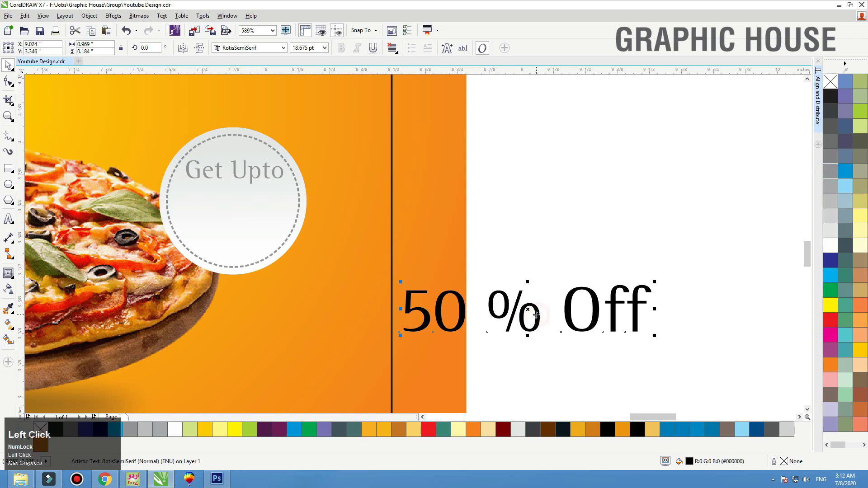
double_click(536, 316)
key(Return)
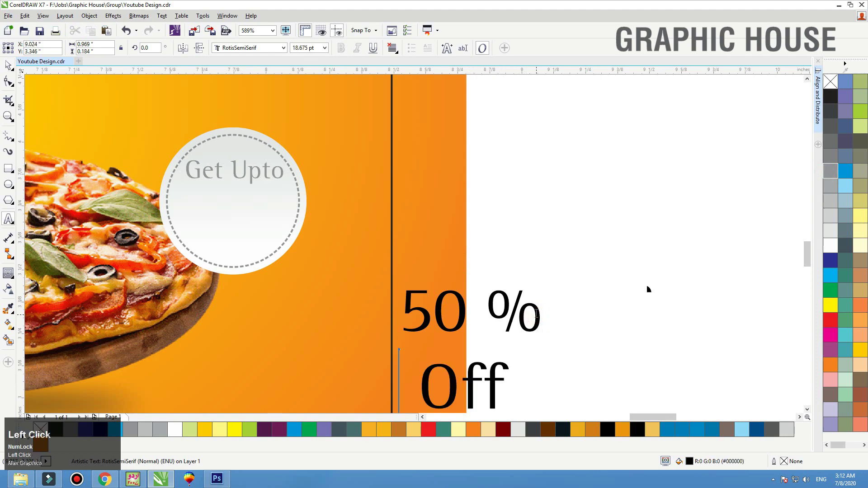
click(7, 64)
key(ctrl+k)
Place "50 %" below "Get Upto" on the circle, bring it to the front, and fill it with orange (C0 M60 Y100 K0)
drag(465, 317, 244, 217)
key(shift+Page_Up)
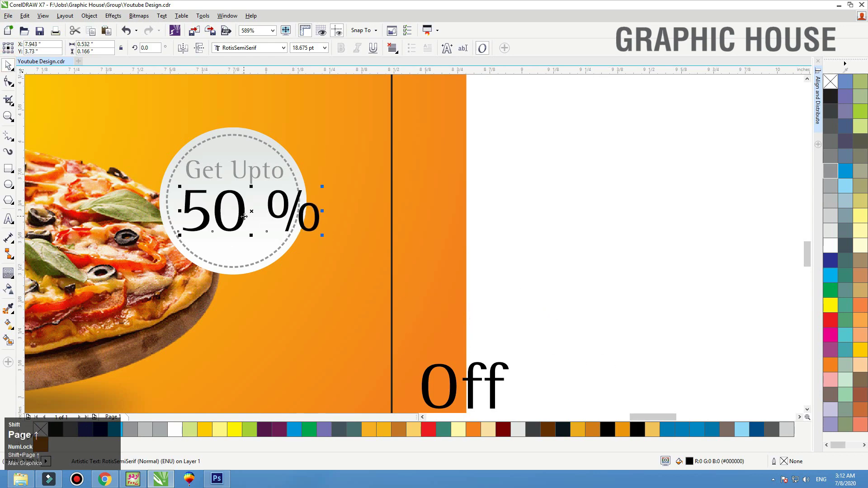
click(830, 364)
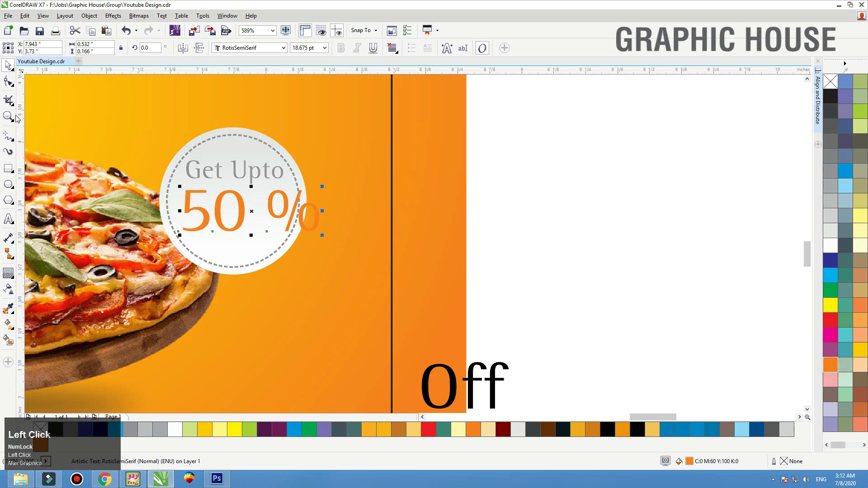
Close the gap between "50" and "%" and scale the text to about 14.6 pt to fit inside the dashed circle
click(11, 85)
drag(369, 149, 249, 262)
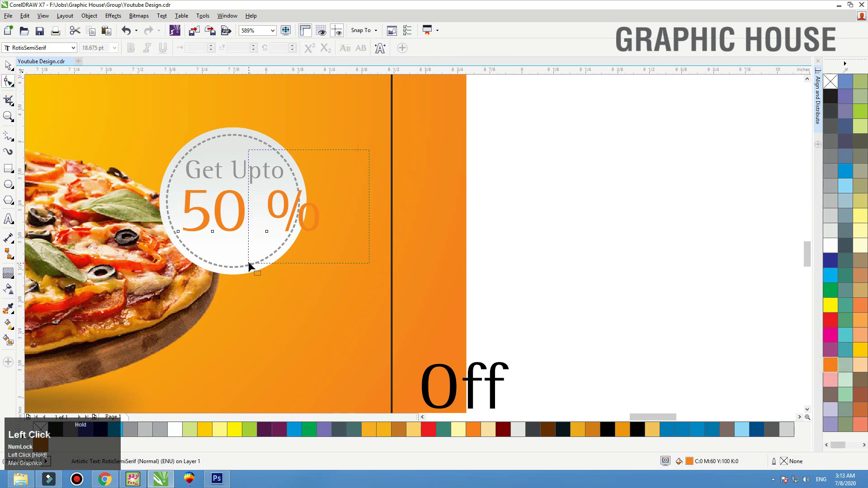
key(Left)
key(Left)
key(Left)
key(Left)
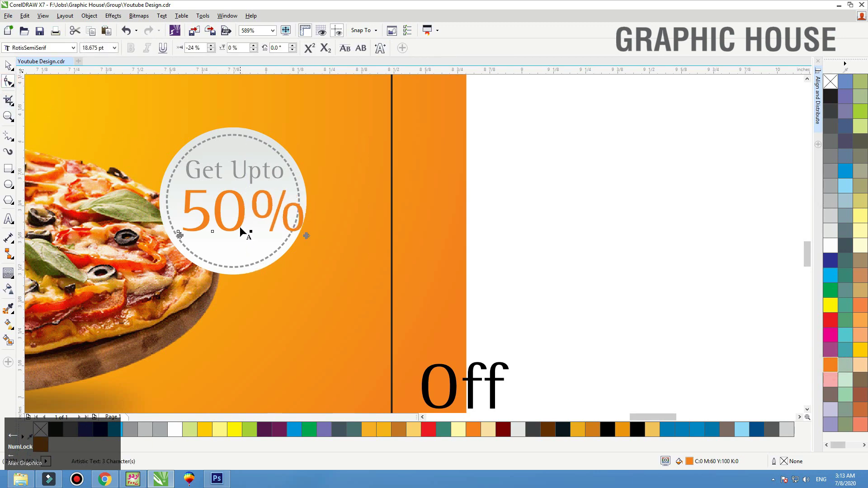
key(space)
drag(306, 187, 260, 200)
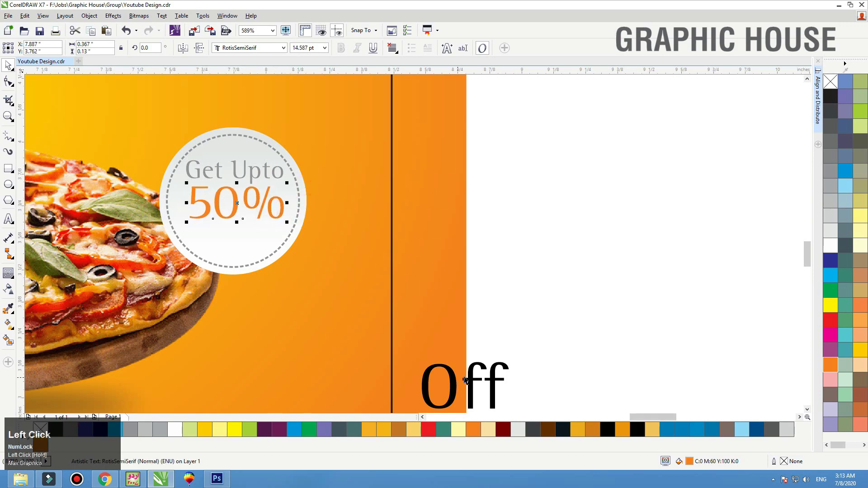
Place "Off" below "50%" in front of the circle, shrink it to about 12.5 pt, and fill it with 60% black
drag(471, 377, 234, 234)
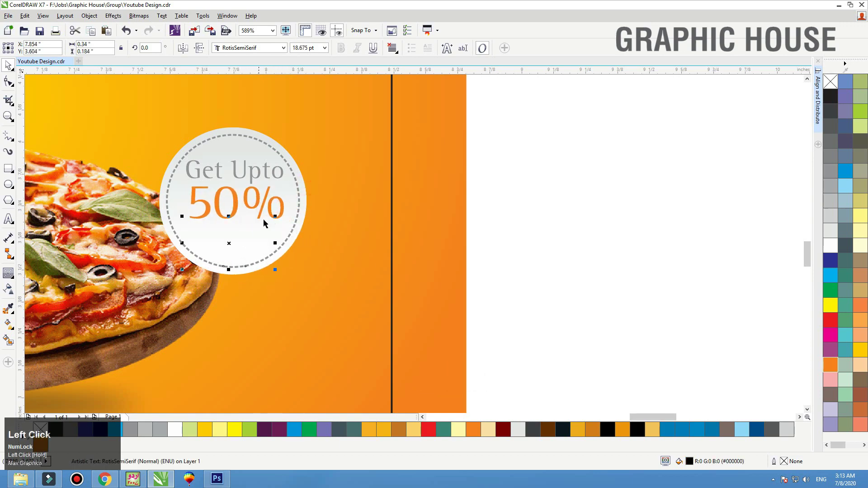
key(shift+Page_Up)
drag(275, 217, 255, 231)
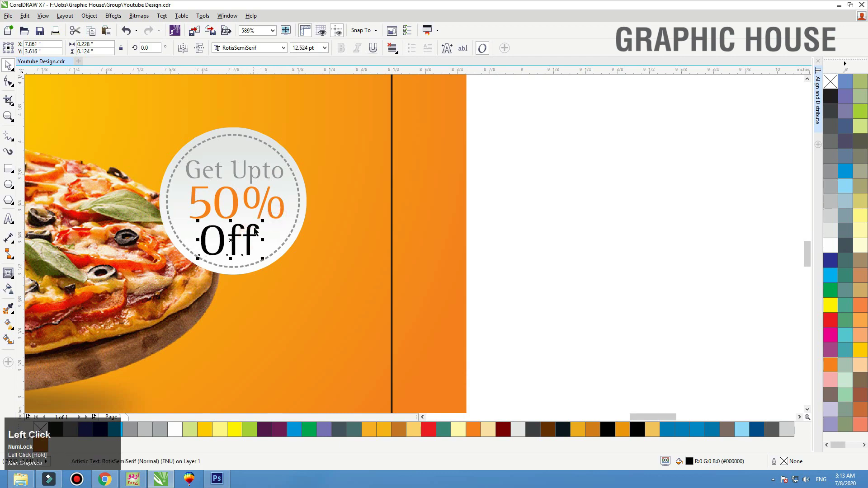
click(830, 159)
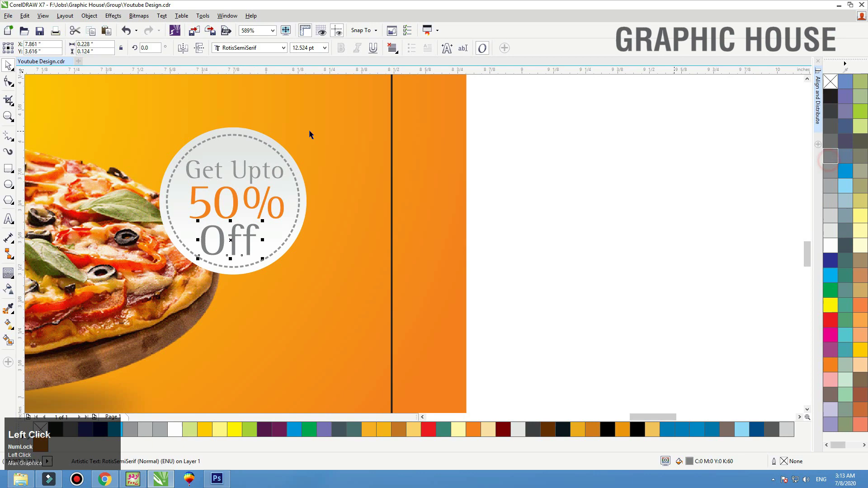
Set "Get Upto" and "Off" to 7.5 pt and align the two texts on a common vertical centre line
shift+click(264, 173)
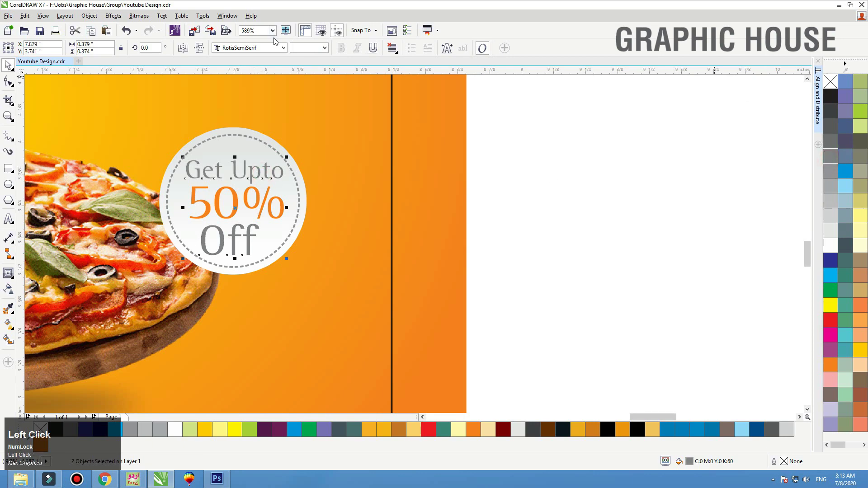
click(603, 178)
click(268, 172)
shift+click(256, 244)
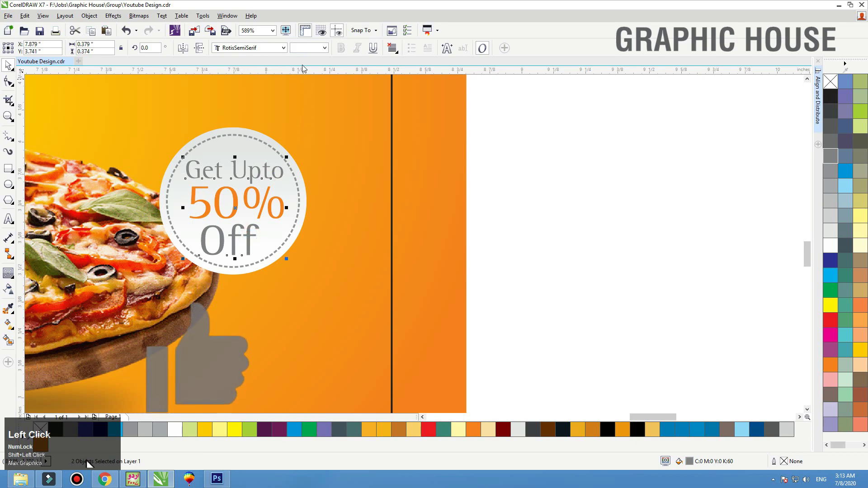
text(7.5)
key(Return)
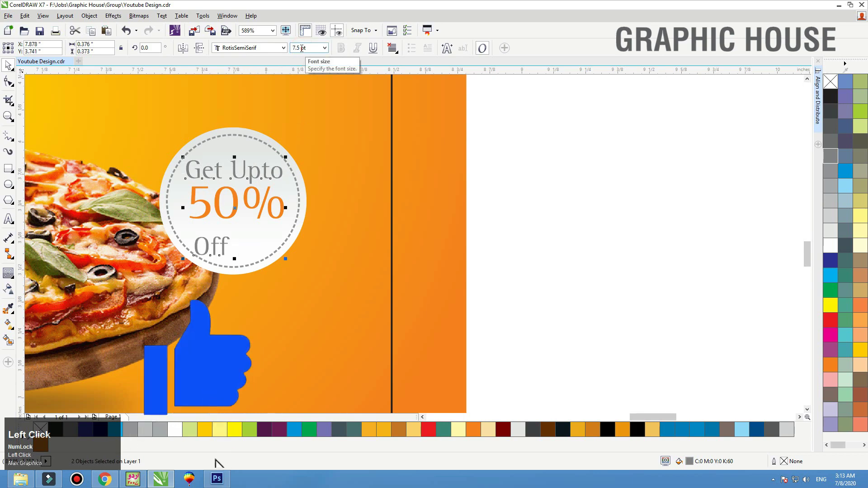
key(c)
click(538, 190)
Centre "Get Upto" horizontally on the circle and shift it slightly upward
click(231, 174)
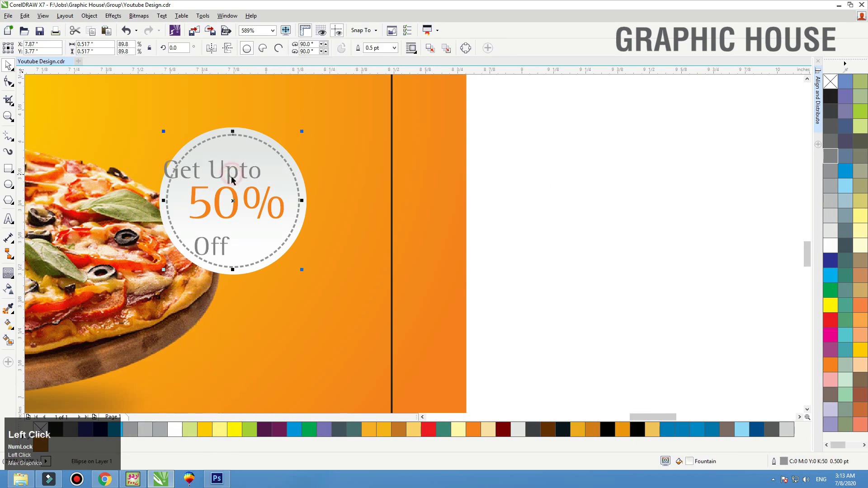
click(232, 173)
shift+click(237, 151)
key(c)
click(478, 155)
drag(256, 176, 256, 174)
Move "Off" slightly upward and centre it horizontally on the circle
drag(225, 246, 239, 242)
shift+click(250, 235)
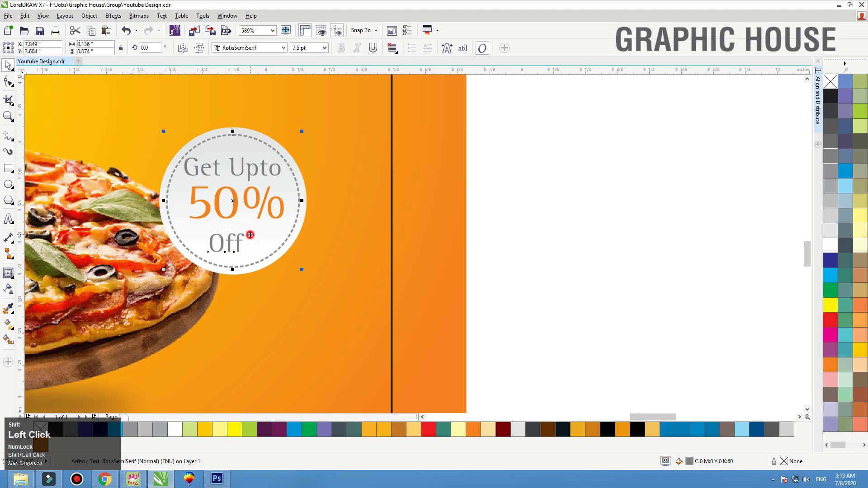
key(c)
click(527, 205)
Shift "50%" slightly down between the other lines and enlarge it to about 15.74 pt
key(F2)
drag(488, 136, 90, 295)
drag(302, 229, 310, 241)
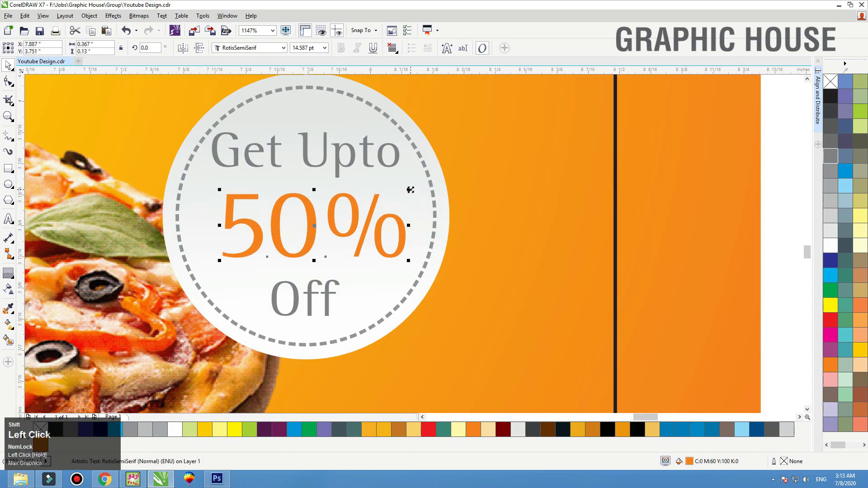
drag(410, 190, 418, 185)
Try the 28 Days Later and ROSSALYN fonts on "50%"
click(265, 48)
click(261, 79)
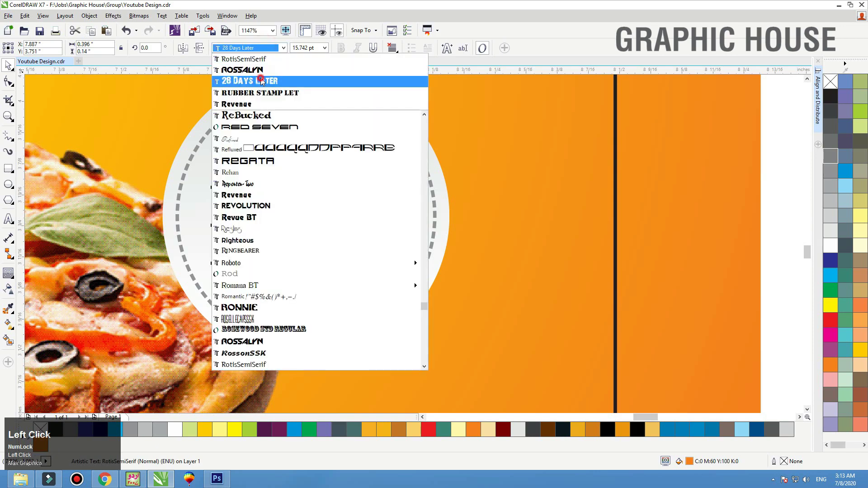
key(ctrl+z)
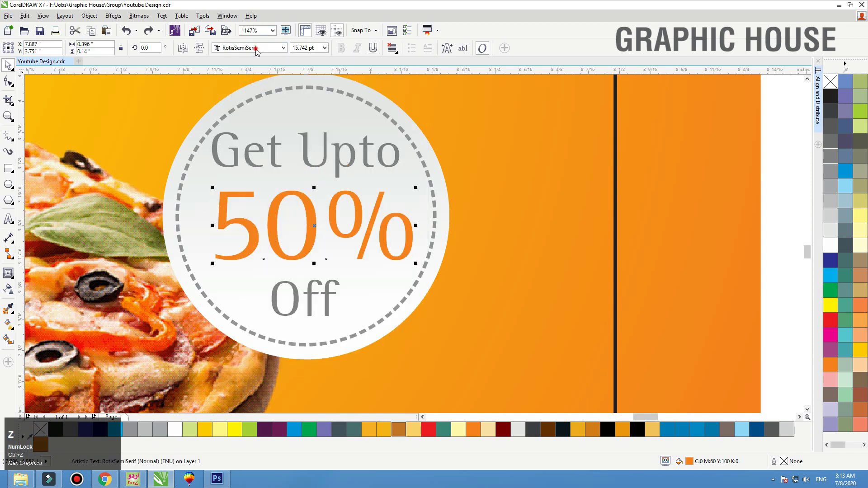
click(256, 49)
click(262, 81)
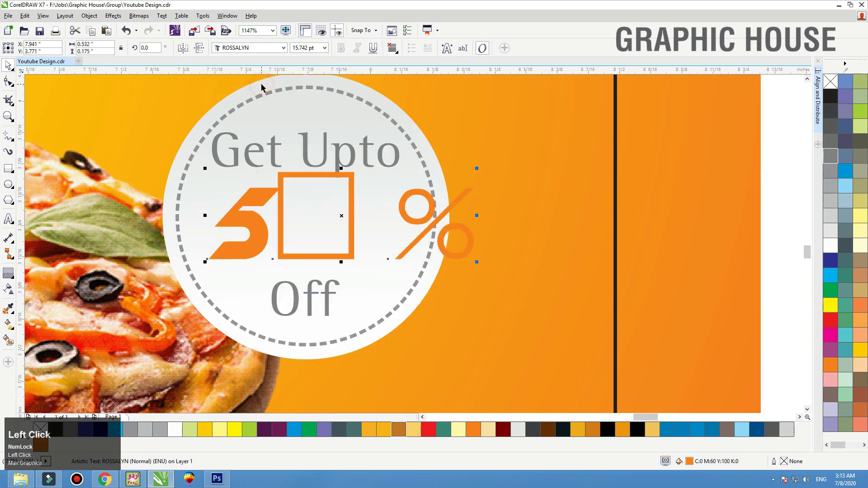
key(ctrl+z)
Group the two circles and the three text lines of the offer badge
key(F3)
click(505, 140)
key(F2)
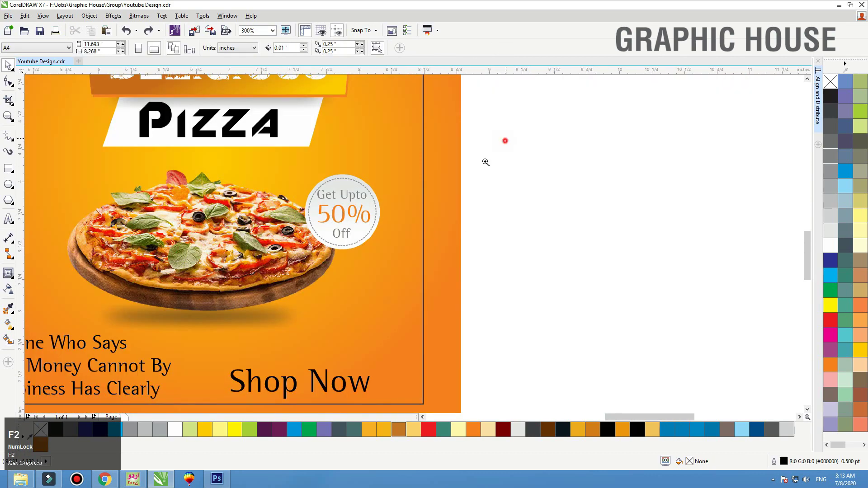
drag(506, 139, 176, 318)
drag(711, 114, 270, 389)
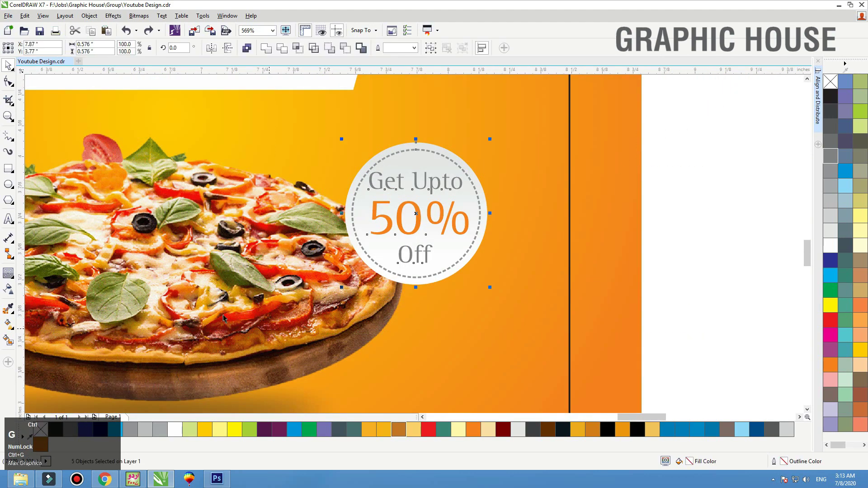
key(ctrl+g)
Add a black drop shadow down and slightly right of the offer badge, with opacity 30 and feather 4
click(14, 280)
click(31, 274)
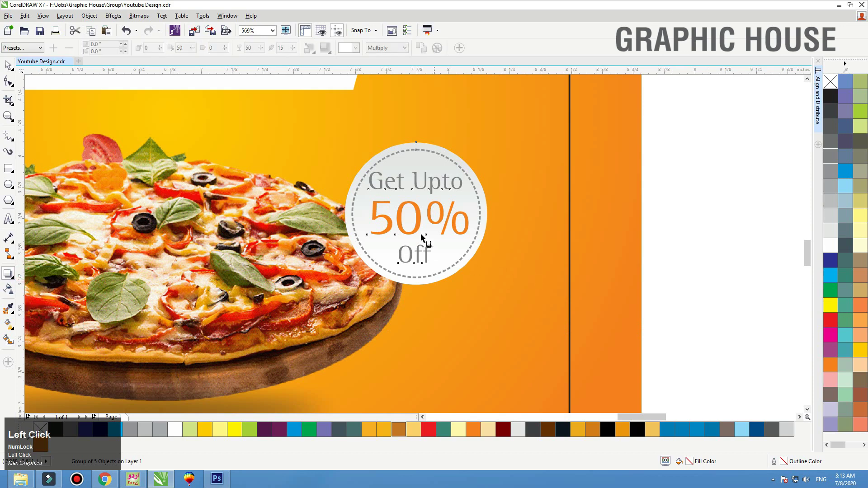
drag(417, 256, 427, 294)
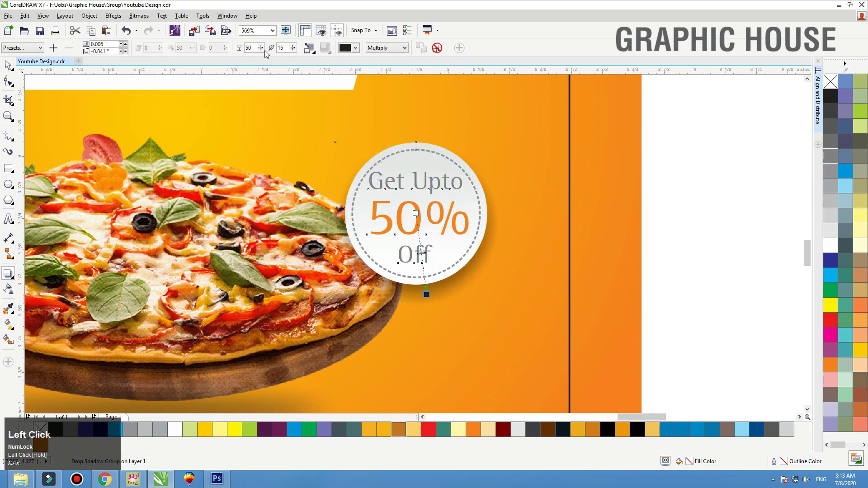
text(88)
key(Tab)
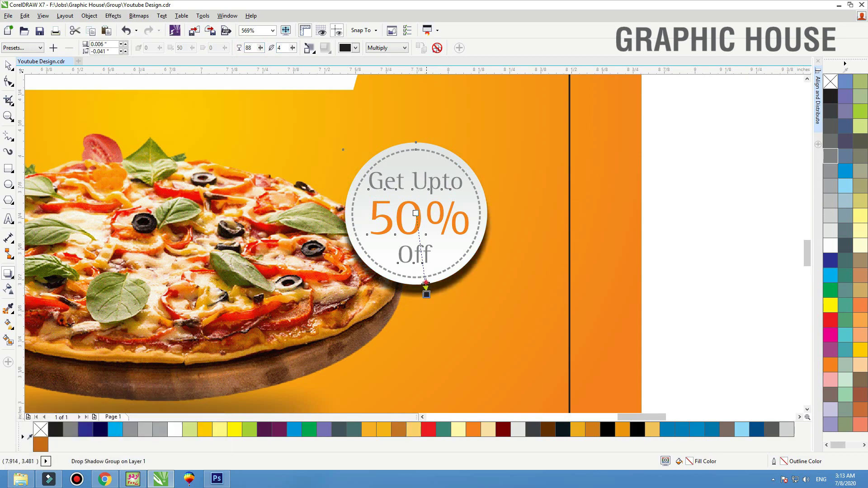
drag(426, 284, 421, 250)
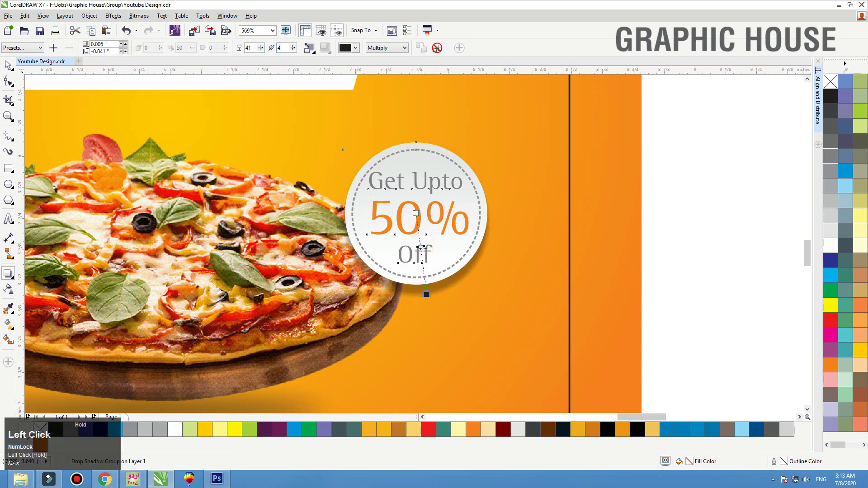
key(space)
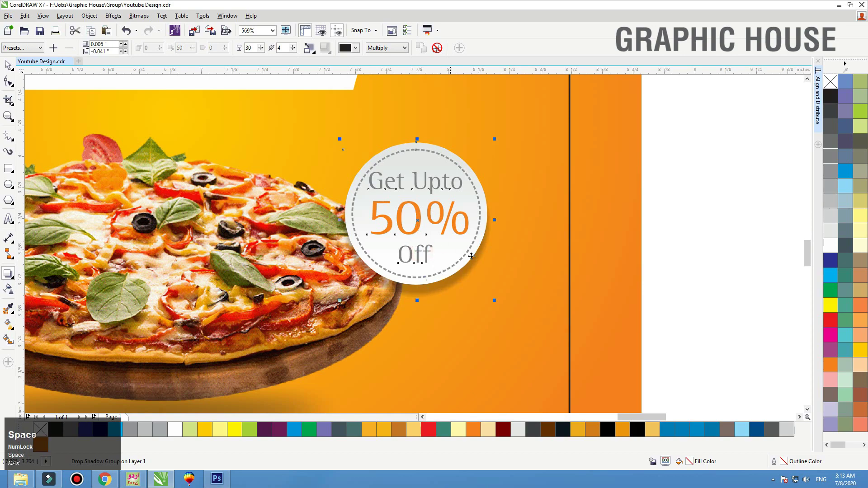
key(F3)
click(567, 300)
key(F4)
click(617, 258)
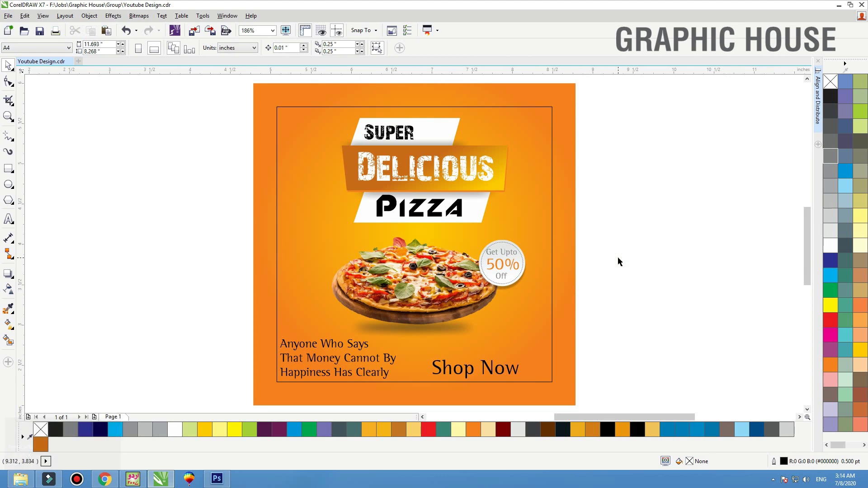
Move the three-line tagline off the artwork beside the page and shift "Shop Now" left beneath the pizza
click(379, 359)
drag(370, 359, 669, 357)
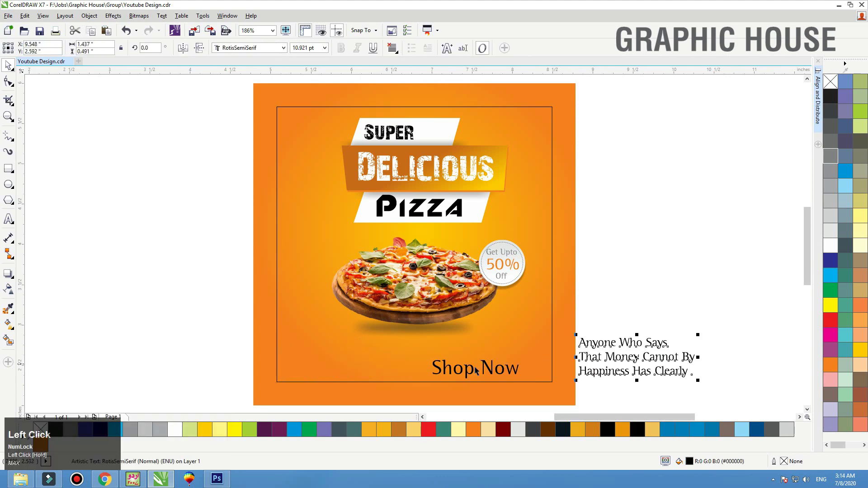
drag(472, 373, 429, 367)
Draw a button rectangle about 0.892 by 0.222 inches in the lower left corner of the inner frame
key(F2)
drag(550, 317, 205, 386)
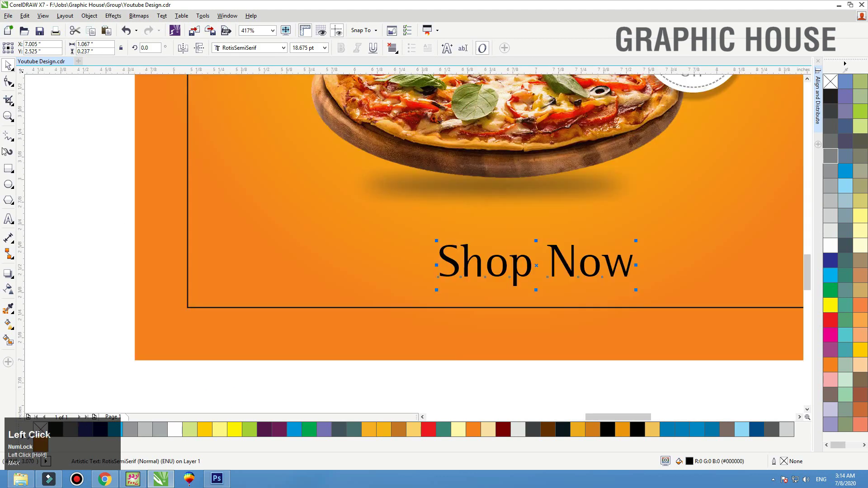
click(8, 169)
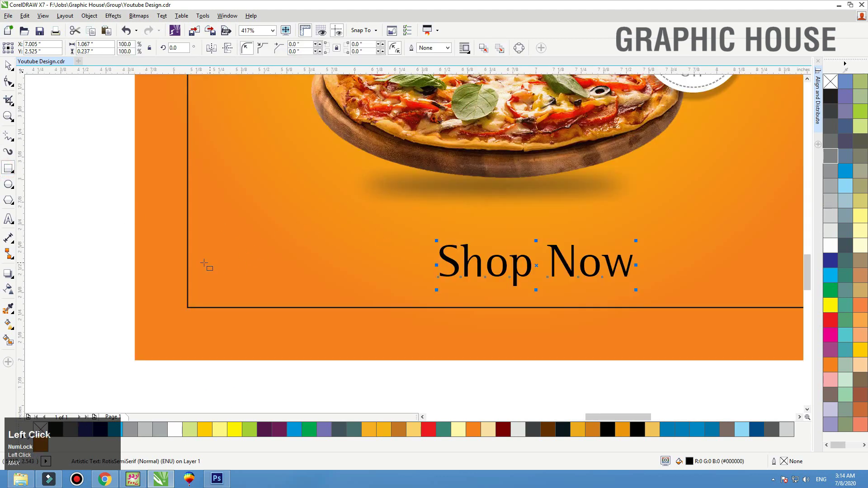
drag(199, 263, 362, 304)
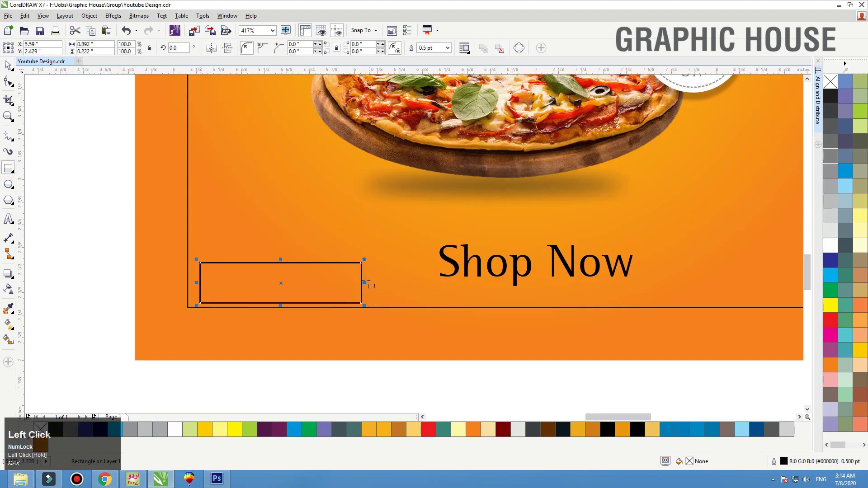
Fully round the button rectangle's corners to about 0.111 inches, fill it white and remove its outline
key(F10)
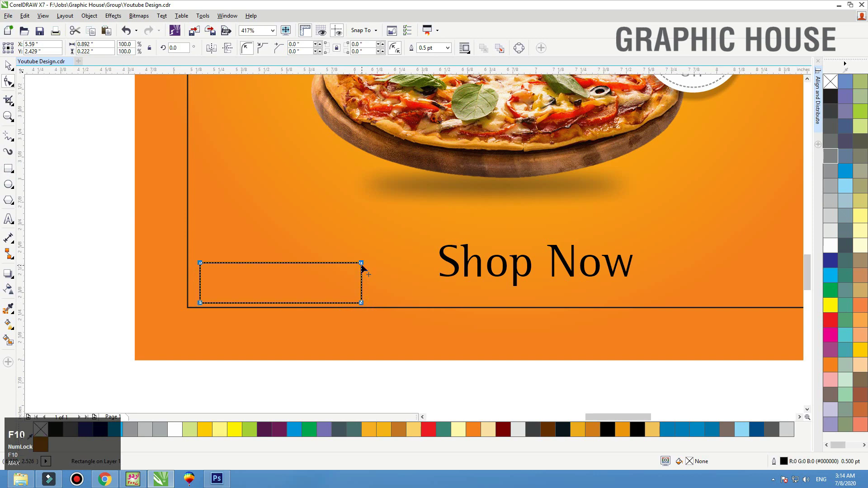
drag(362, 263, 247, 271)
key(space)
click(831, 245)
right_click(830, 82)
Place "Shop Now" in front of the white rounded button and shrink it to about 8.31 pt
drag(469, 268, 254, 285)
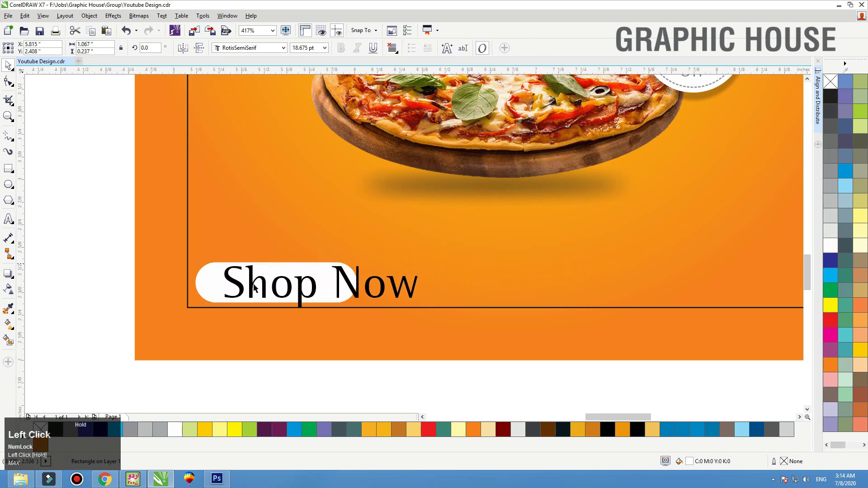
key(shift+Page_Up)
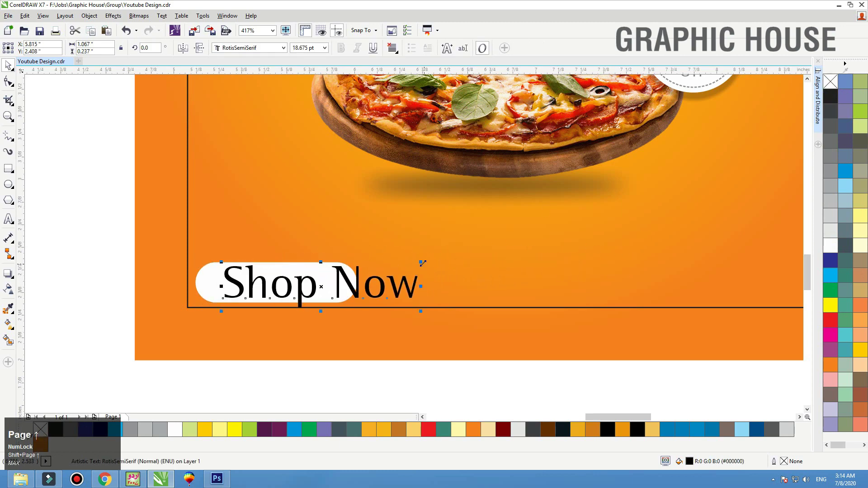
drag(422, 263, 313, 285)
key(F2)
drag(436, 242, 108, 375)
Centre "Shop Now" horizontally and vertically on the white button
shift+click(388, 161)
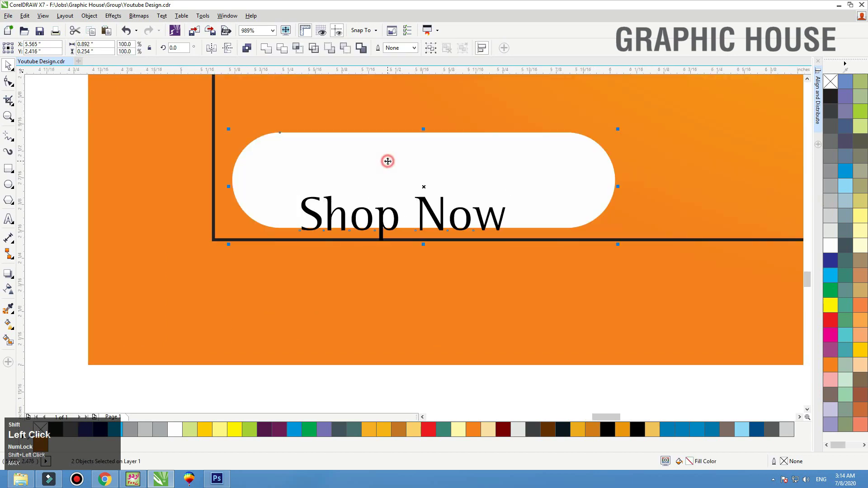
key(c)
key(e)
click(376, 377)
Change the case of the "Shop Now" text to UPPERCASE
click(402, 184)
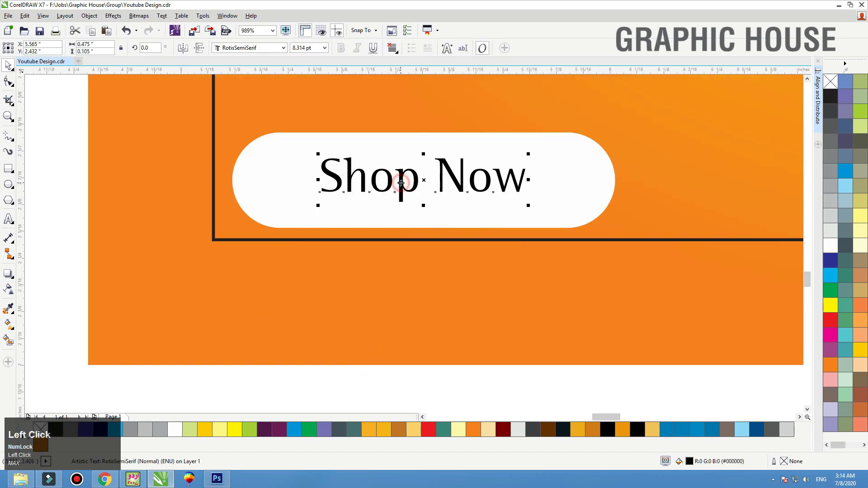
click(162, 16)
click(191, 307)
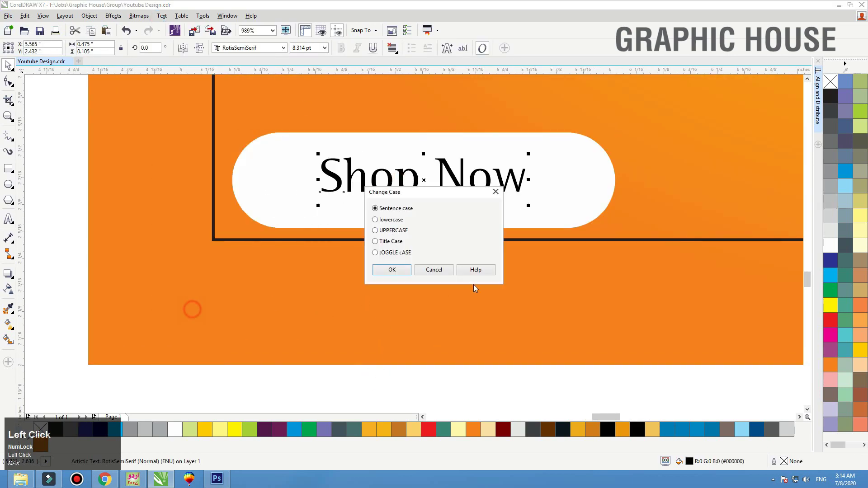
click(395, 231)
click(393, 270)
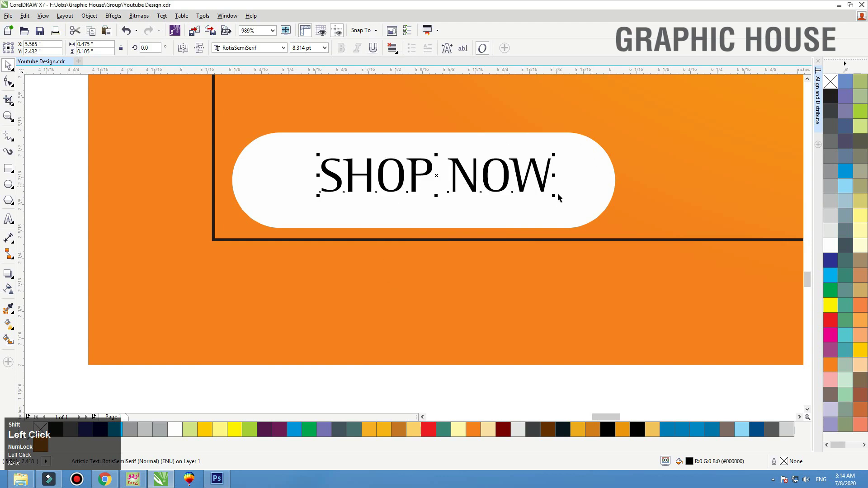
Re-centre the uppercase "SHOP NOW" text horizontally and vertically on the white button
shift+click(558, 200)
key(c)
key(e)
click(53, 175)
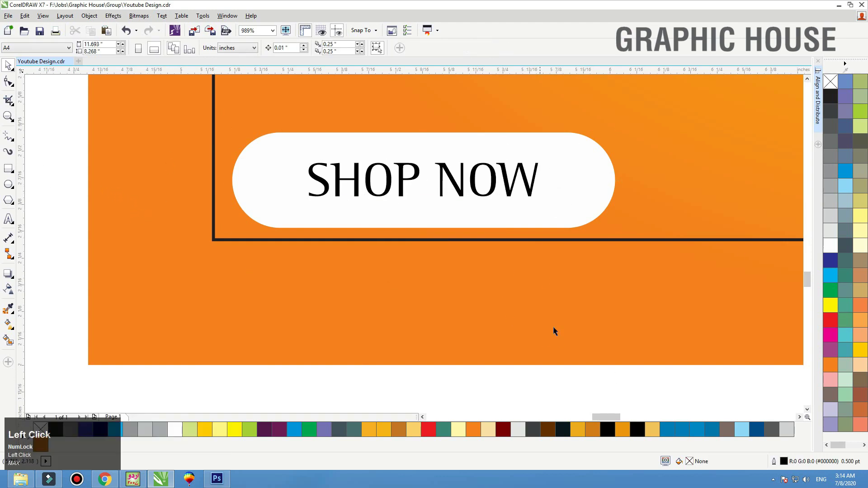
Fill "SHOP NOW" with orange (C0 M60 Y100 K0) and enlarge it from its centre to about 9.12 pt
click(526, 189)
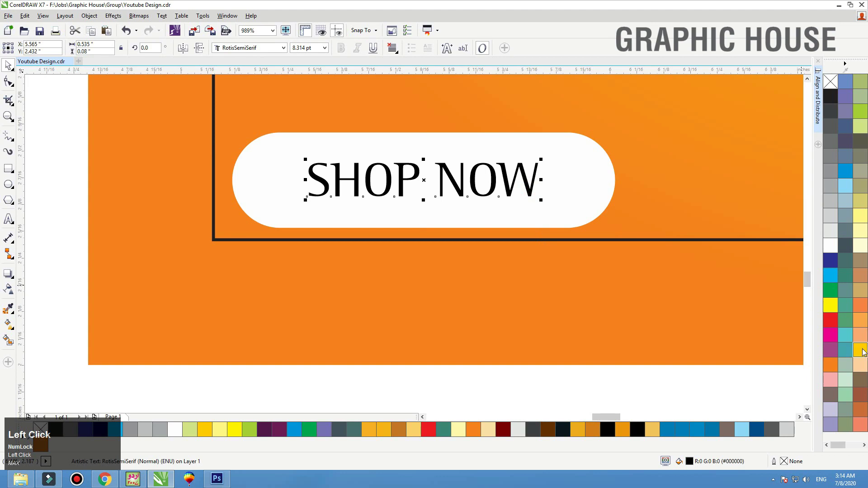
click(831, 364)
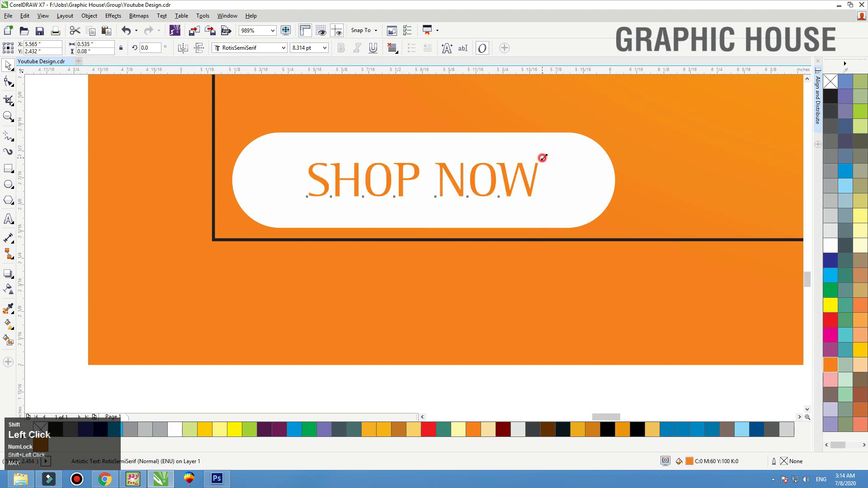
click(397, 320)
Add a black perspective drop shadow to the white button, cast up and slightly left, with opacity 23 and feather 15
key(F3)
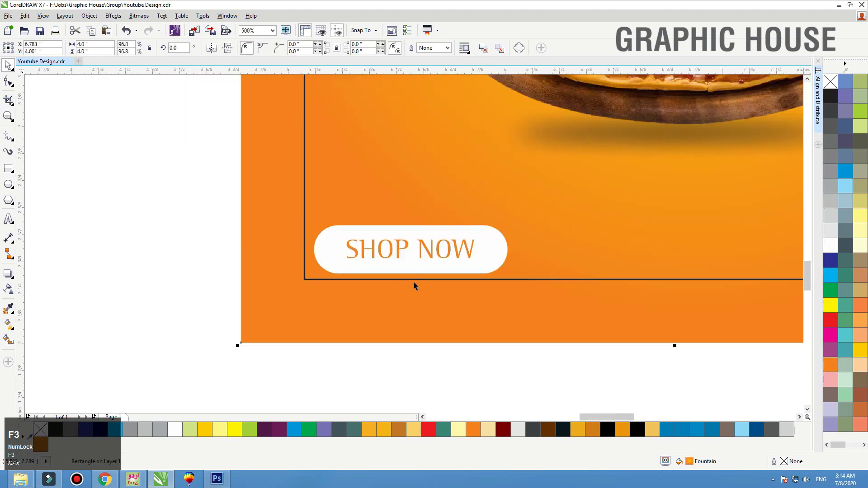
key(shift+F2)
key(Home)
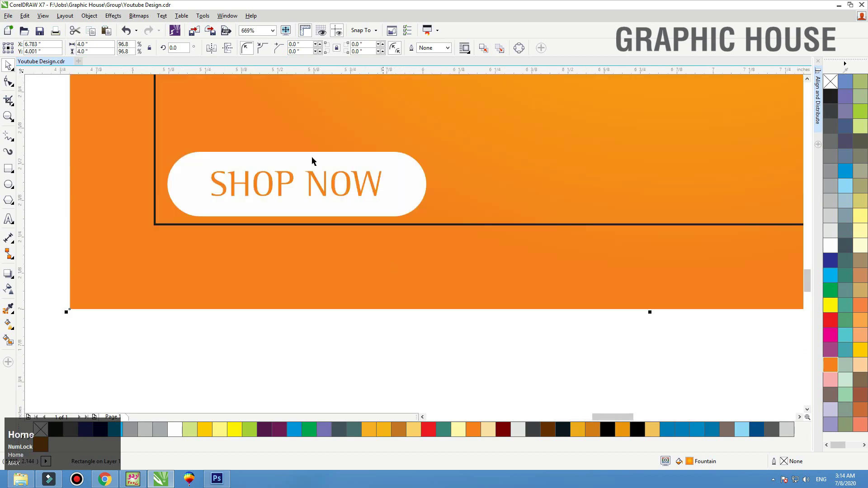
click(342, 192)
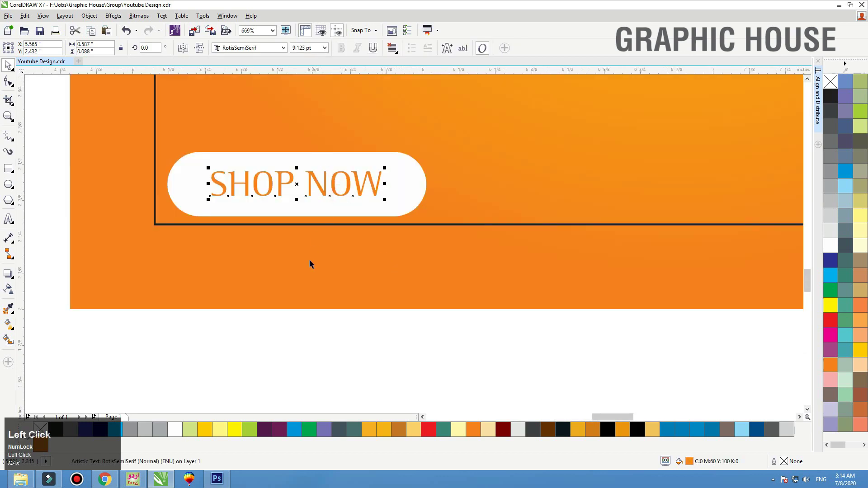
click(402, 197)
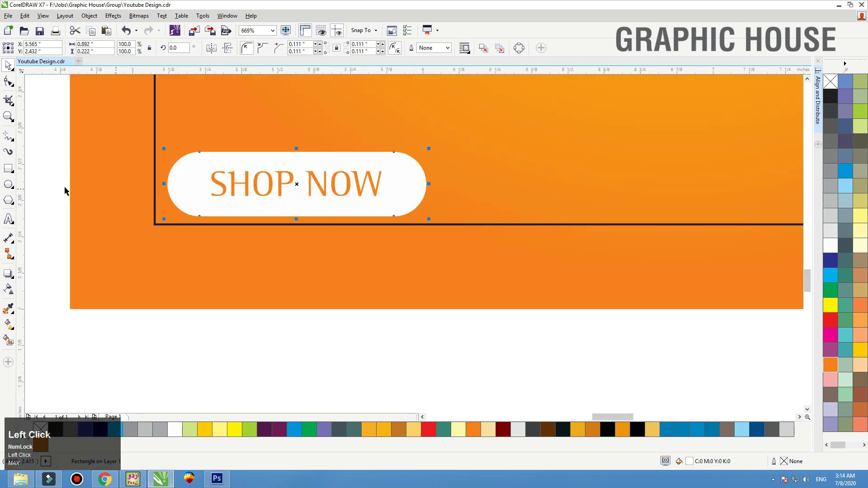
click(12, 272)
drag(297, 216, 288, 156)
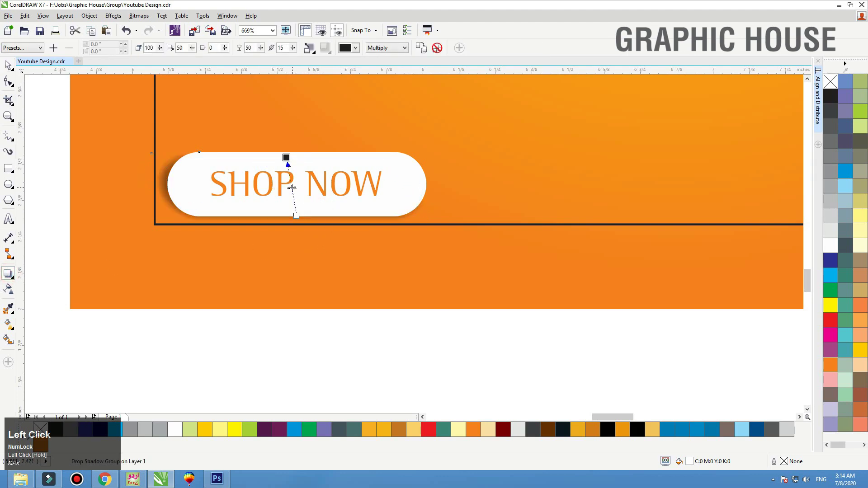
key(space)
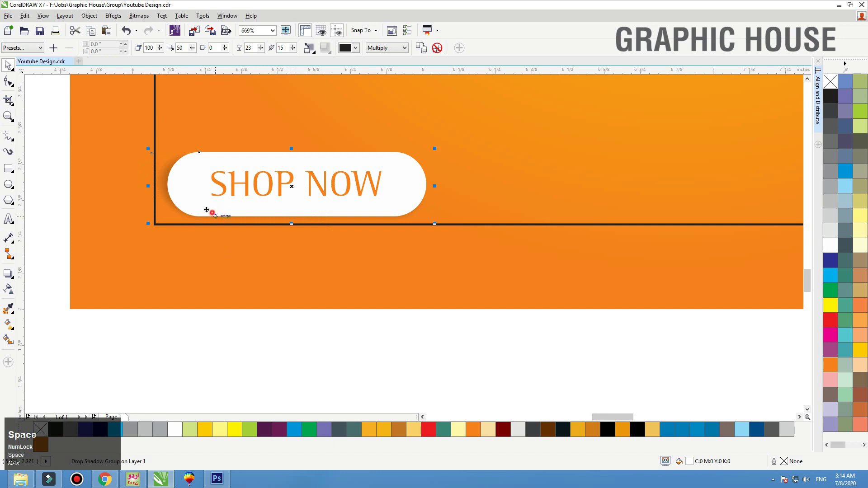
Break the drop shadow apart from the "SHOP NOW" button, undoing any accidental move
key(ctrl+z)
key(ctrl+k)
click(40, 189)
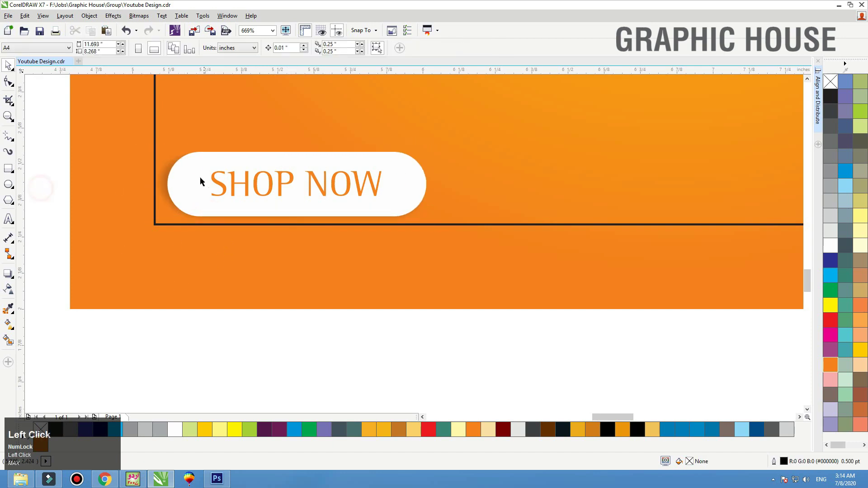
drag(196, 186, 194, 167)
key(ctrl+z)
click(197, 293)
key(shift+F2)
click(118, 292)
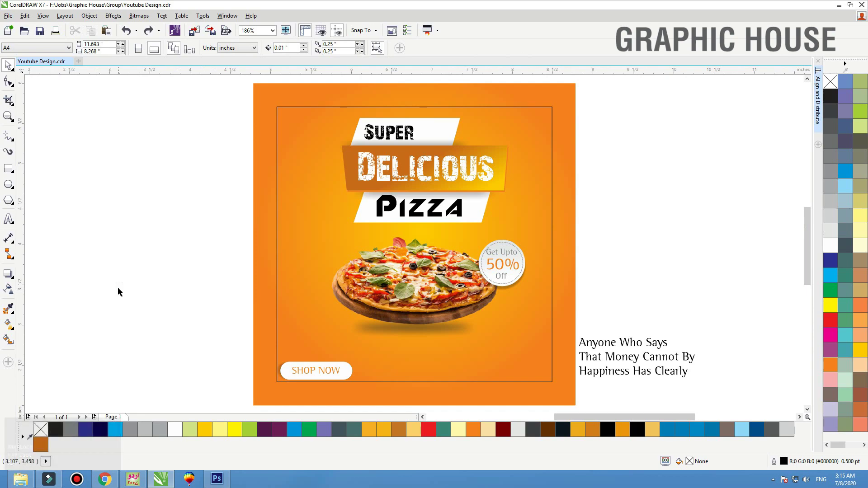
Move the three-line tagline back onto the artwork, inside the lower right corner of the inner frame
drag(536, 356, 450, 356)
key(F2)
drag(287, 320, 711, 411)
click(255, 48)
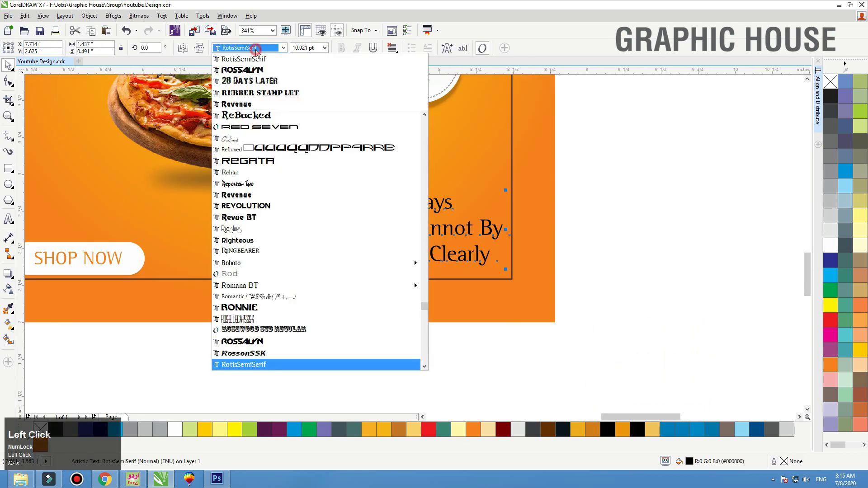
click(402, 50)
click(162, 17)
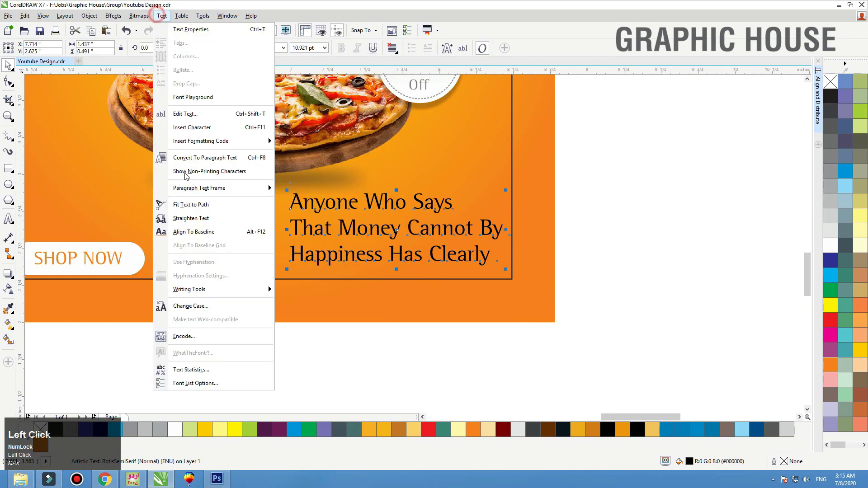
key(Escape)
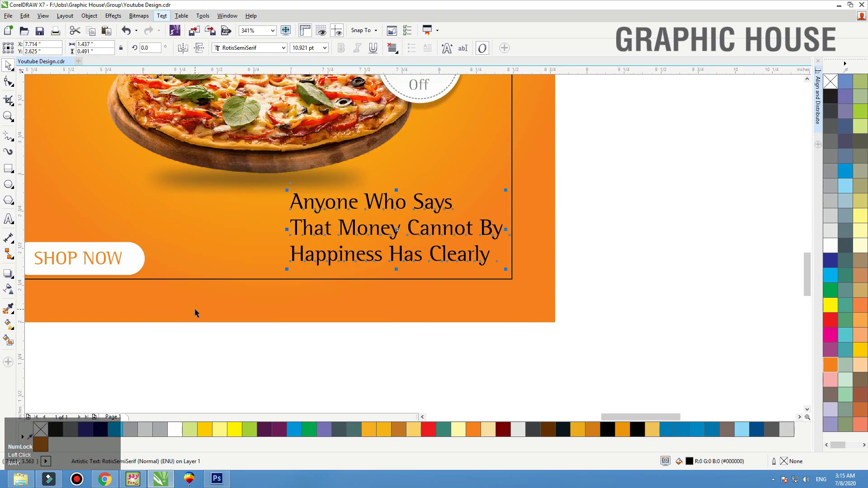
Centre-align the lines of the tagline and shift it slightly down towards the frame's lower right corner
click(393, 49)
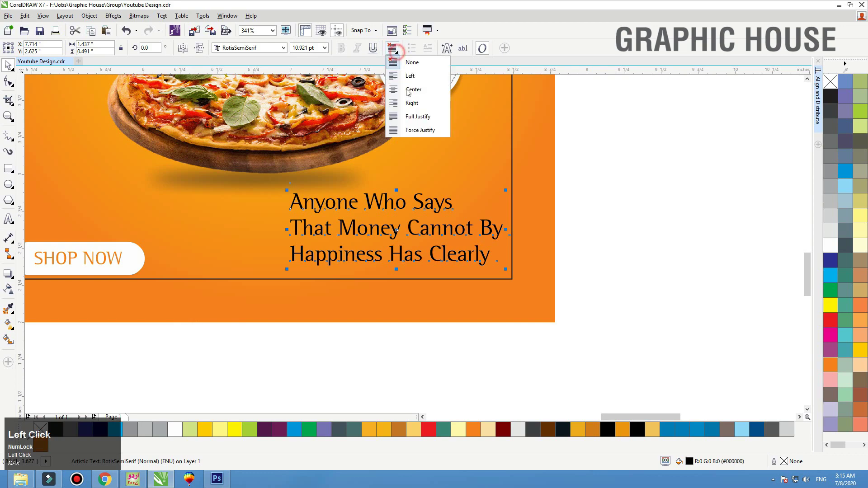
click(411, 88)
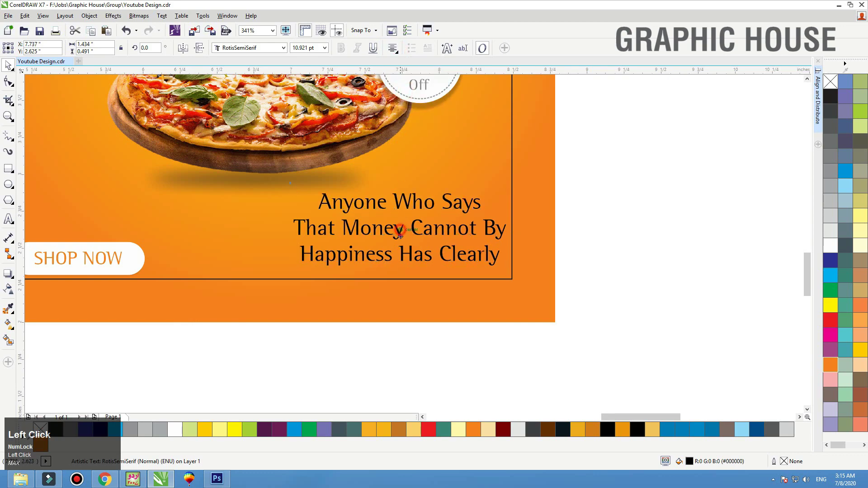
drag(400, 230, 403, 241)
Fill the tagline with white and scale it down to about 9.74 pt, anchored at the frame's lower right corner
click(826, 252)
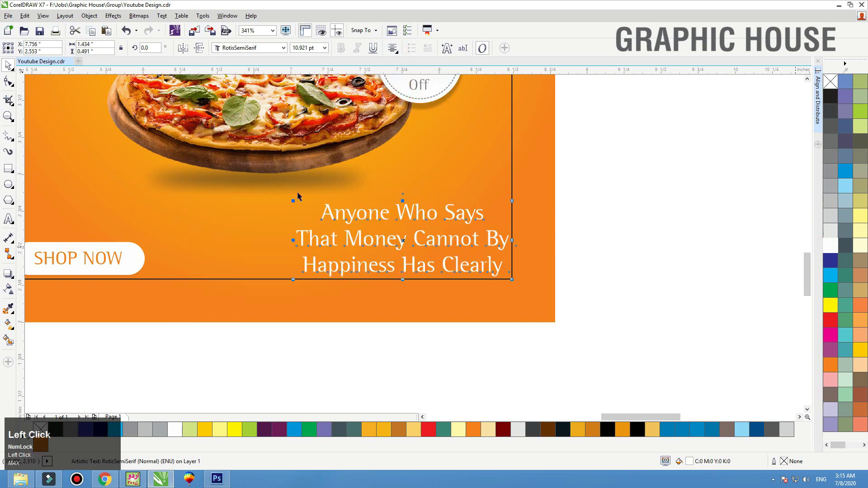
drag(293, 201, 316, 207)
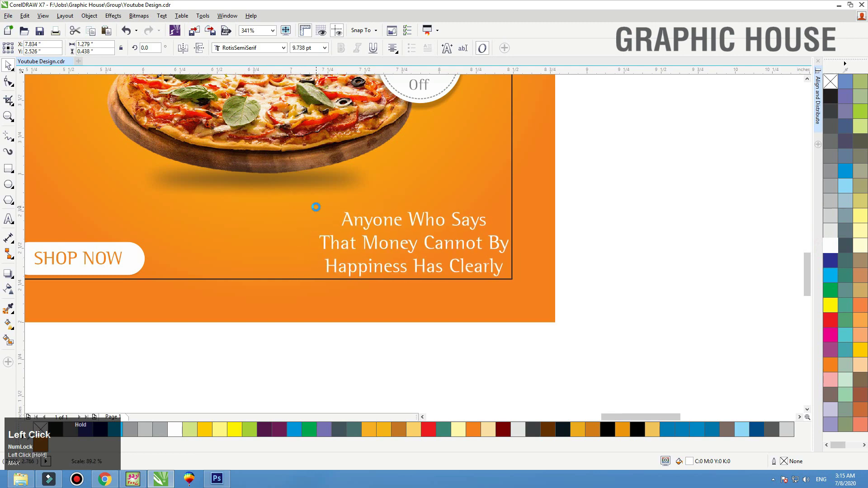
Select the "SHOP NOW" button together with the tagline and nudge both down towards the artwork's lower edge
click(365, 315)
key(shift+F2)
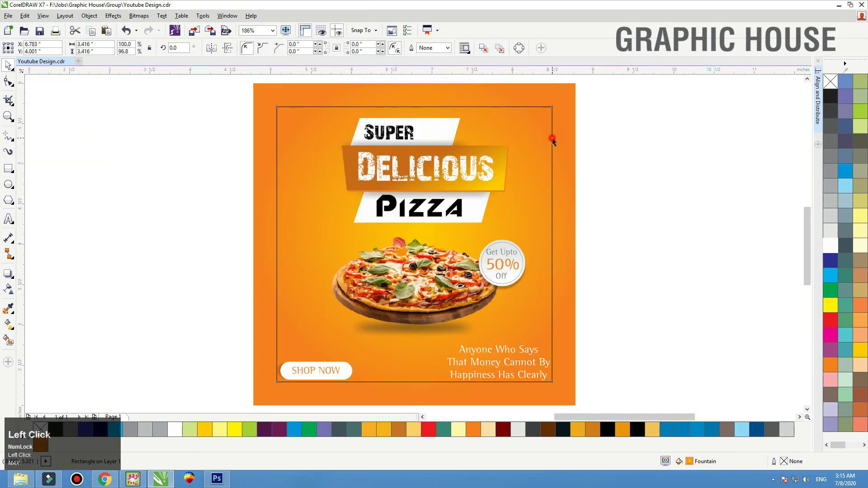
click(707, 192)
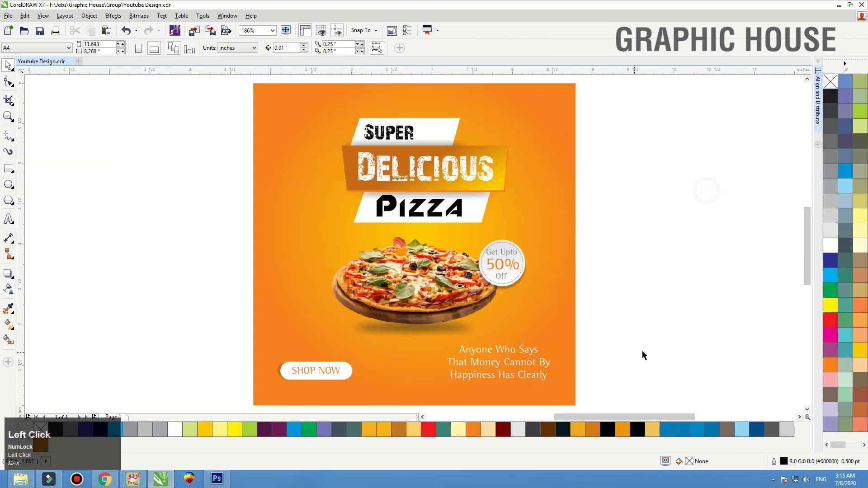
drag(636, 333, 418, 410)
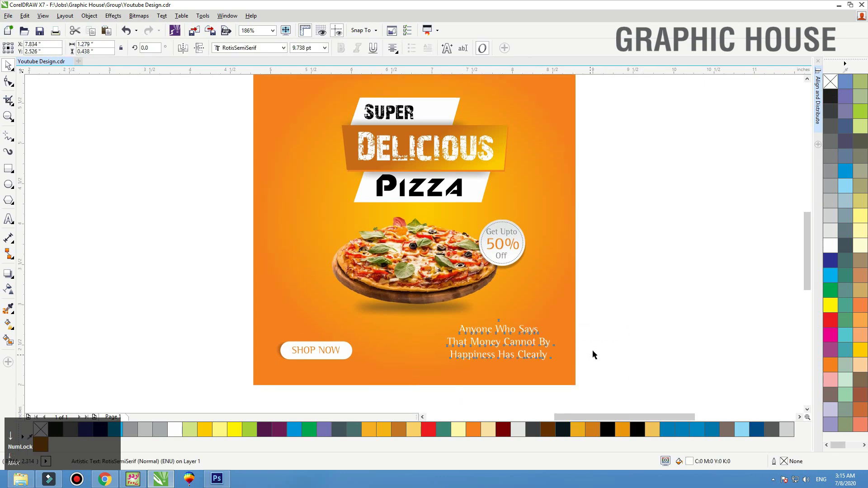
drag(605, 311, 223, 389)
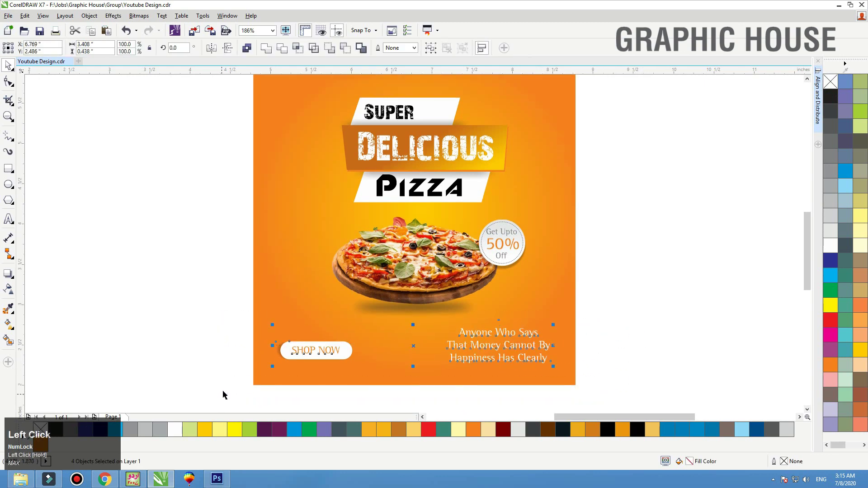
key(Down)
key(Down)
key(Down)
key(Down)
key(Down)
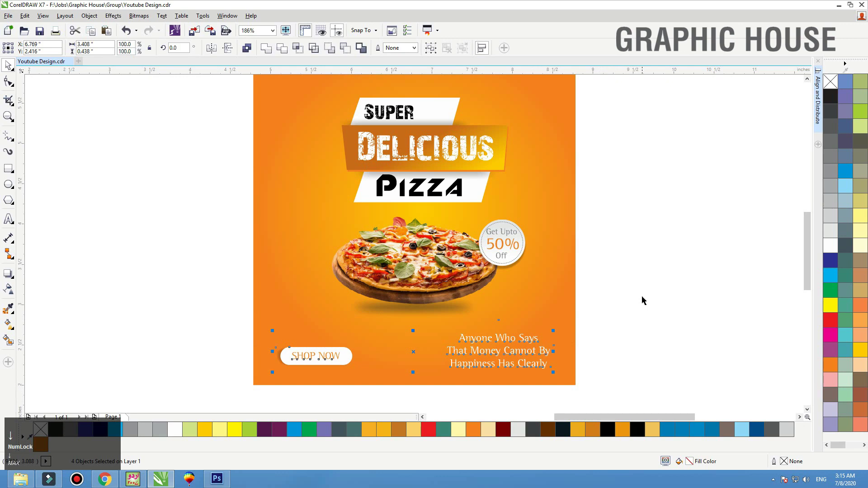
key(Down)
click(641, 296)
drag(553, 304, 564, 307)
key(ctrl+z)
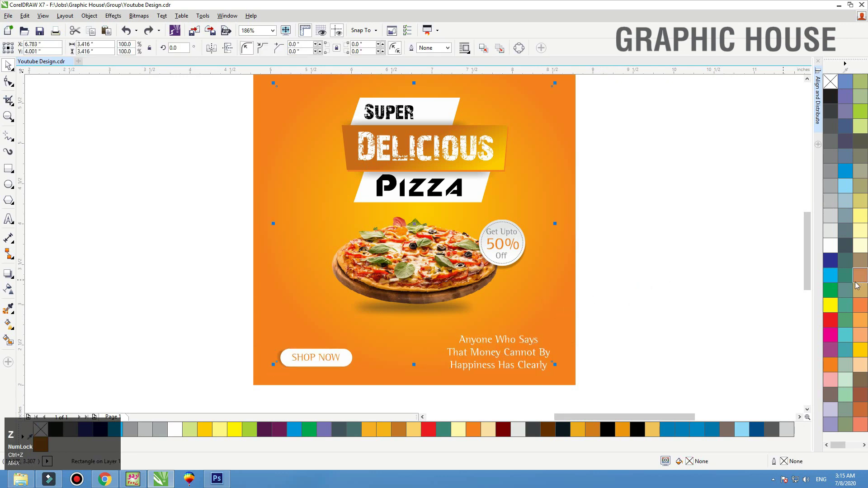
right_click(830, 280)
Add a one-step inside contour with an offset of about 0.141 in to the orange background square
click(263, 183)
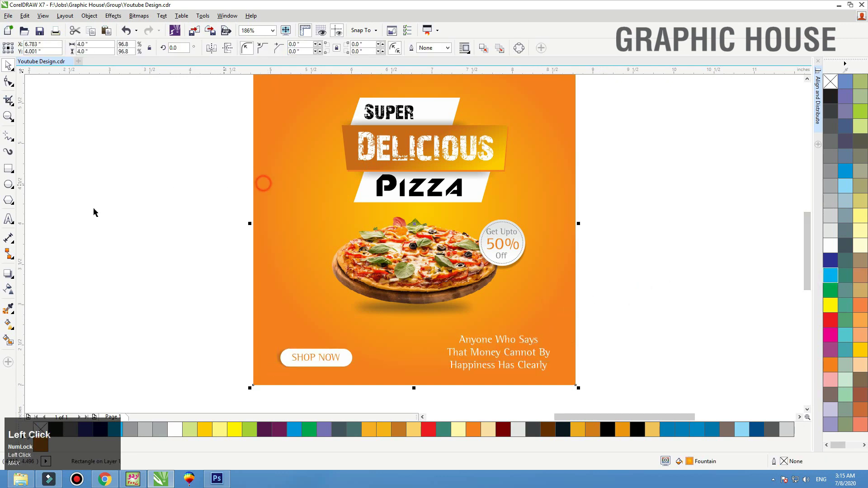
click(14, 279)
click(20, 285)
drag(255, 188, 263, 189)
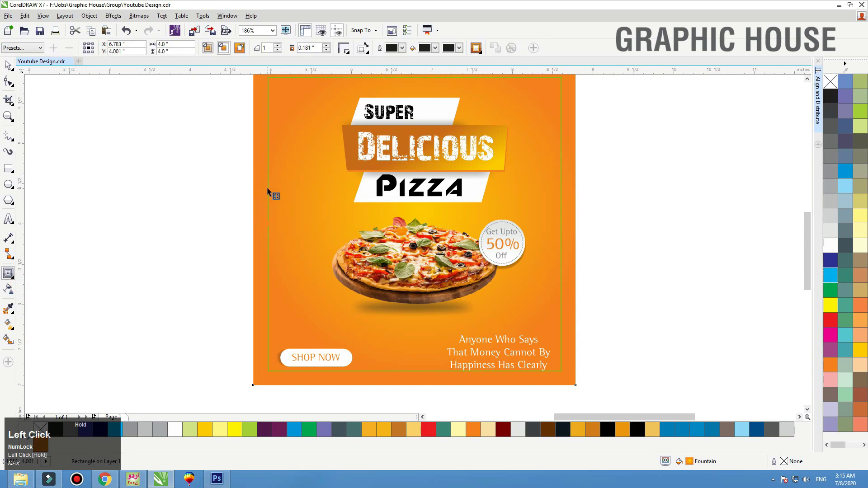
drag(265, 190, 265, 191)
key(ctrl+space)
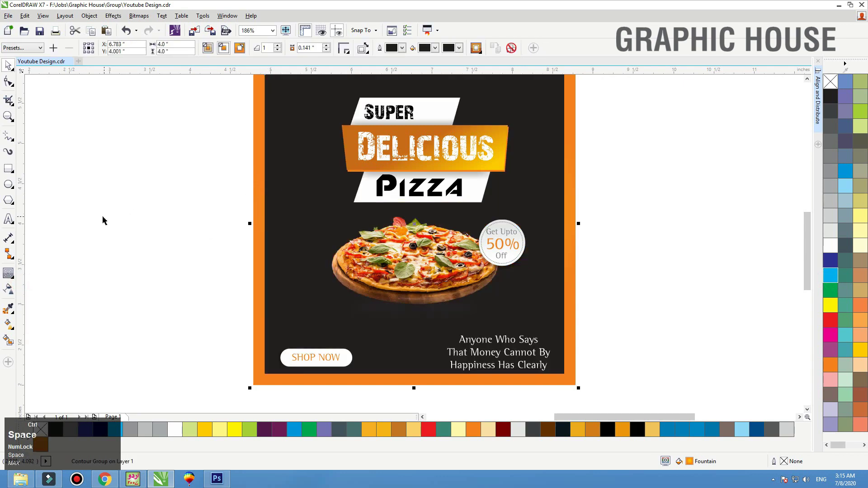
Separate the inner contour from the background, give it a black outline and remove its fill
click(298, 237)
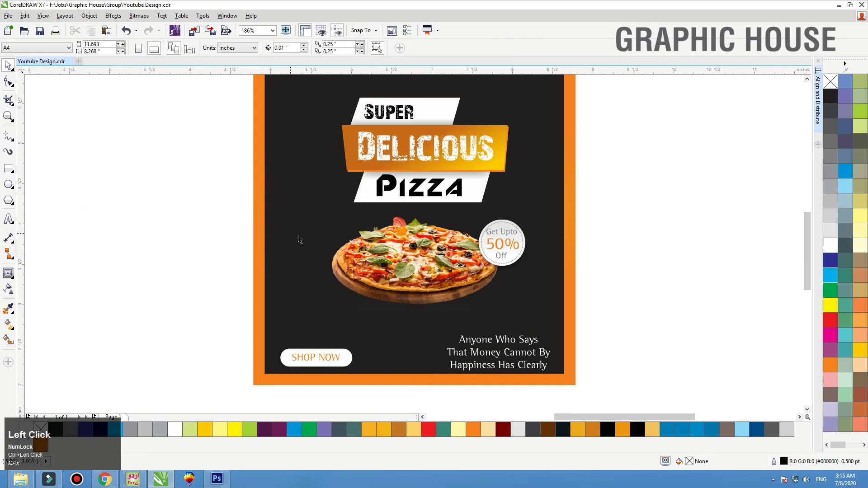
right_click(835, 96)
click(831, 82)
click(681, 234)
Nudge the "SHOP NOW" button with its shadow left and down into the lower left corner of the new frame
drag(170, 326, 407, 395)
key(Left)
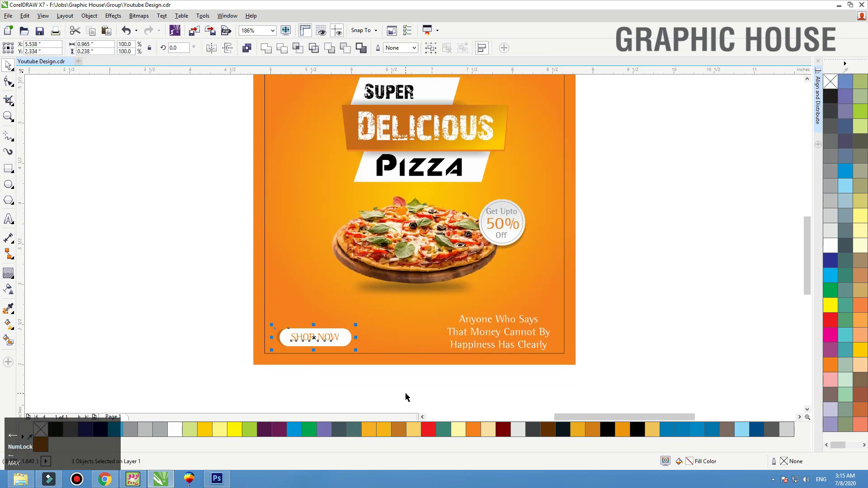
key(Left)
key(Left)
key(Left)
key(Left)
key(Left)
key(Left)
key(Left)
key(Left)
key(Left)
key(Left)
key(Down)
key(Down)
key(Left)
key(Left)
key(Down)
key(Left)
key(Left)
key(Down)
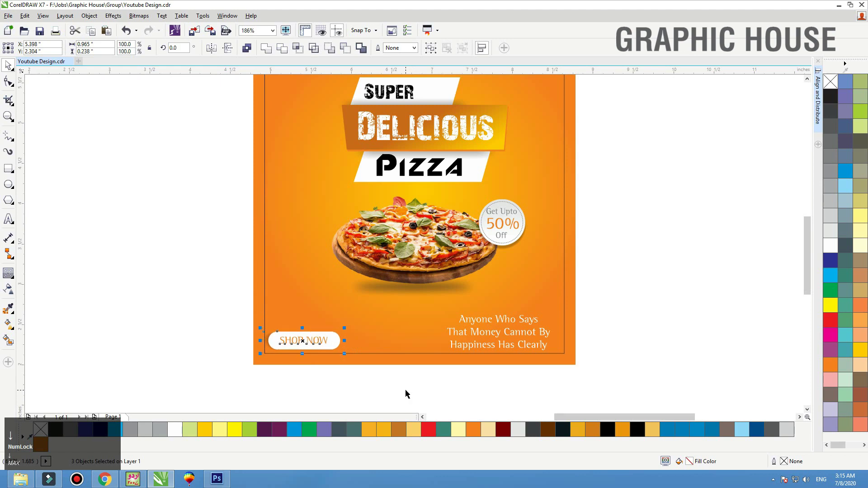
key(Left)
key(Down)
key(Down)
Nudge the tagline right until it sits against the right edge of the frame
drag(390, 382, 570, 292)
key(Right)
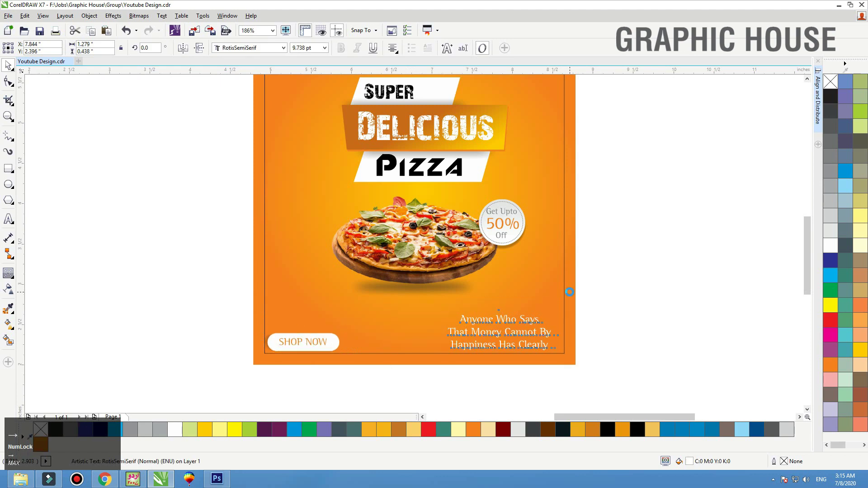
key(Right)
key(Right)
key(Right)
key(Right)
key(Right)
key(Right)
key(Right)
key(Right)
key(Right)
key(Right)
click(570, 322)
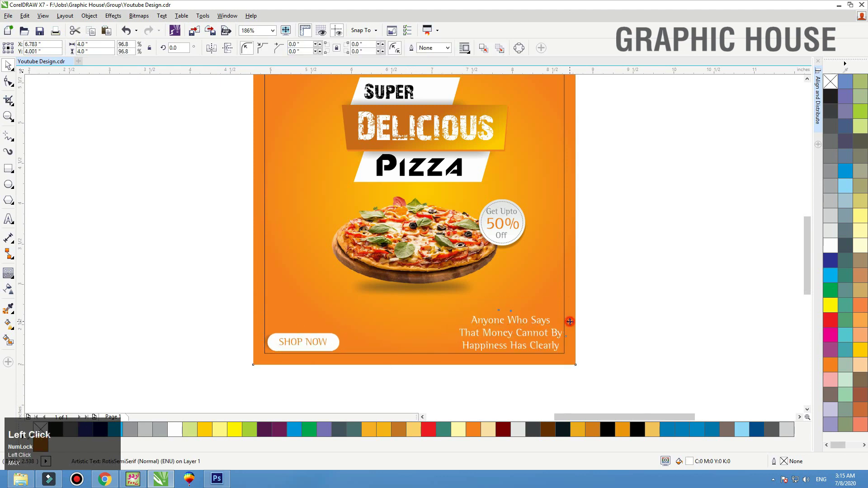
Remove the outline of the inner frame rectangle
scroll(639, 204, up, 1)
click(640, 204)
click(566, 110)
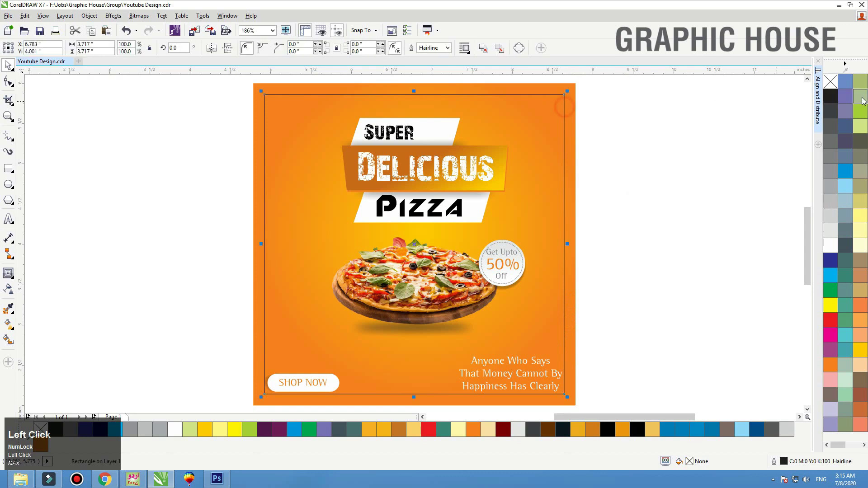
right_click(834, 84)
click(695, 206)
Group the title banners with their text, adjust their height slightly and centre the group horizontally on the background
drag(642, 241, 298, 103)
drag(393, 150, 393, 146)
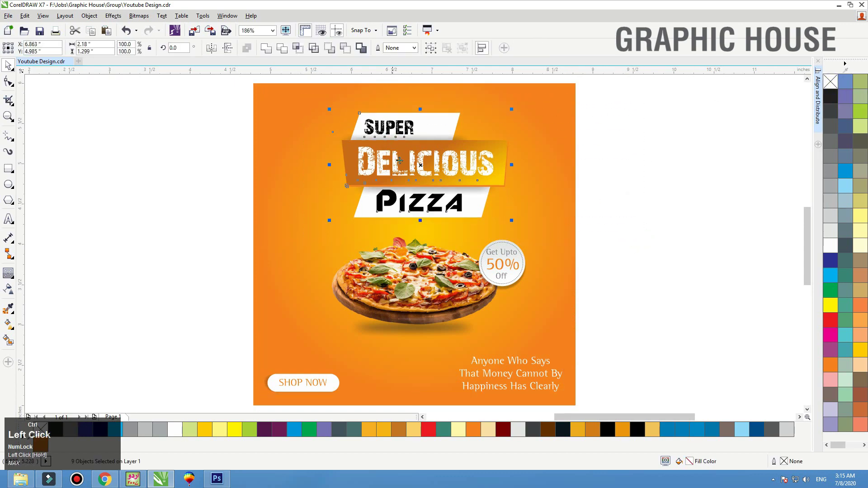
key(ctrl+g)
shift+click(553, 161)
key(c)
click(673, 158)
drag(457, 168, 457, 172)
click(686, 174)
Duplicate the complete pizza artwork and place the copy to the right of the original
key(F3)
drag(588, 120, 257, 341)
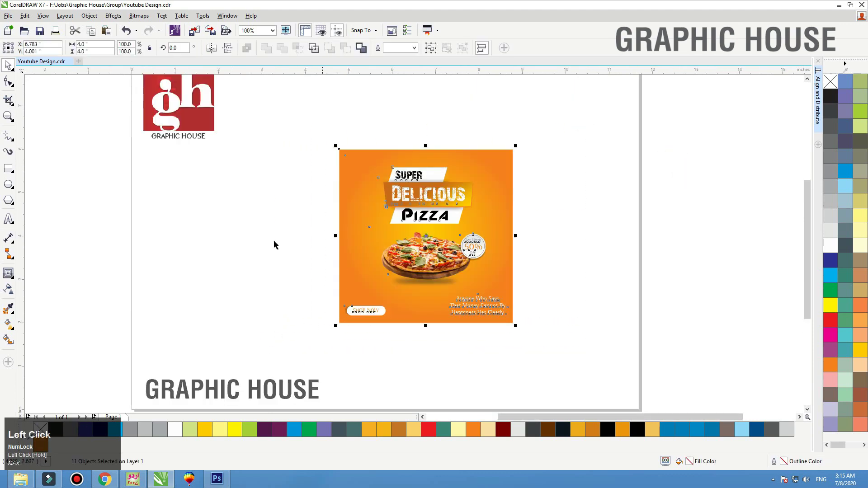
click(256, 227)
key(F2)
drag(252, 125, 560, 342)
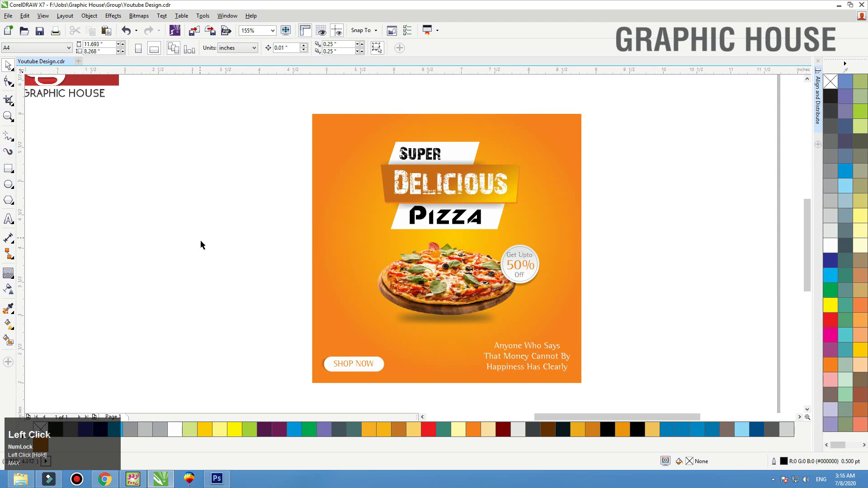
key(F3)
drag(230, 138, 405, 326)
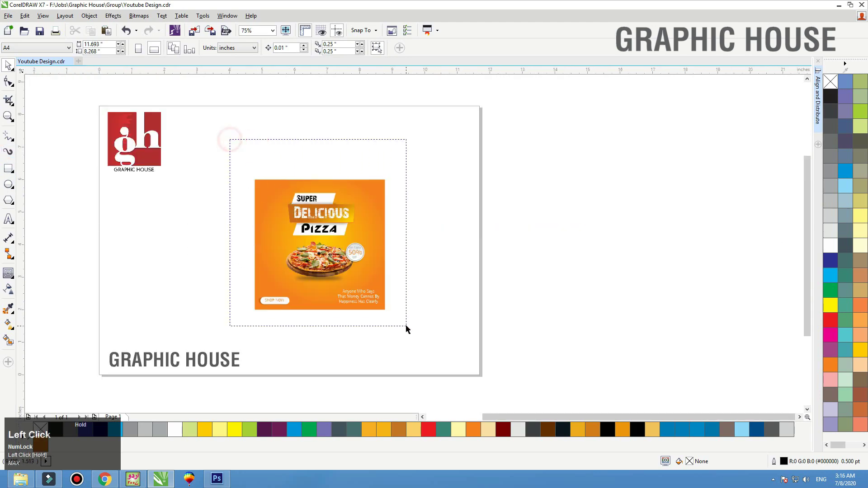
drag(301, 256, 440, 256)
right_click(440, 256)
click(358, 135)
Draw a rectangle about 0.95 × 0.99 in beside the original artwork and round its corners individually, keeping the lower left one square
drag(451, 138, 247, 314)
click(10, 171)
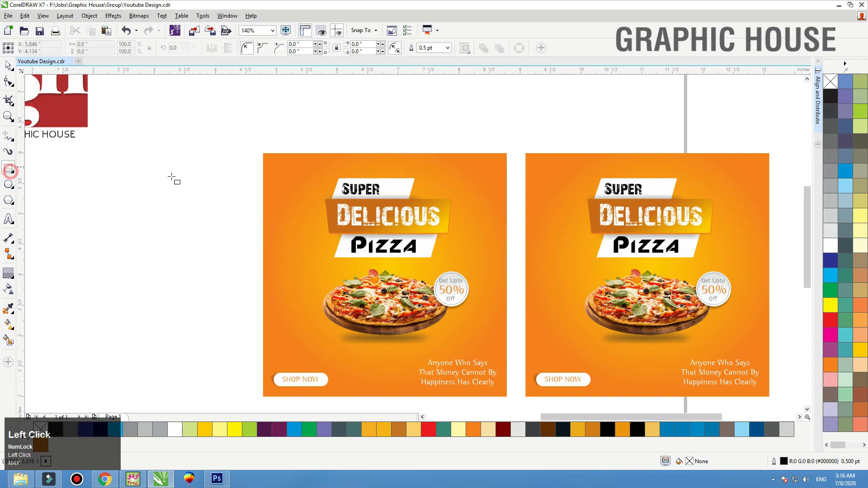
drag(152, 166, 209, 226)
click(9, 83)
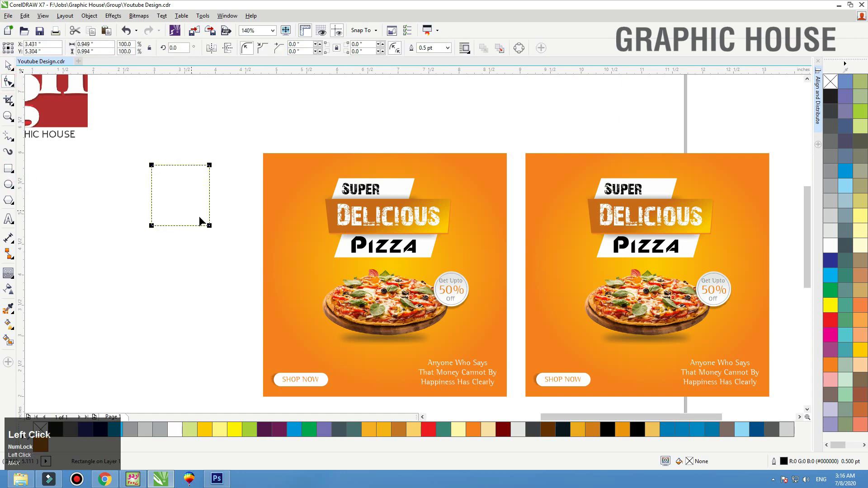
drag(210, 227, 173, 226)
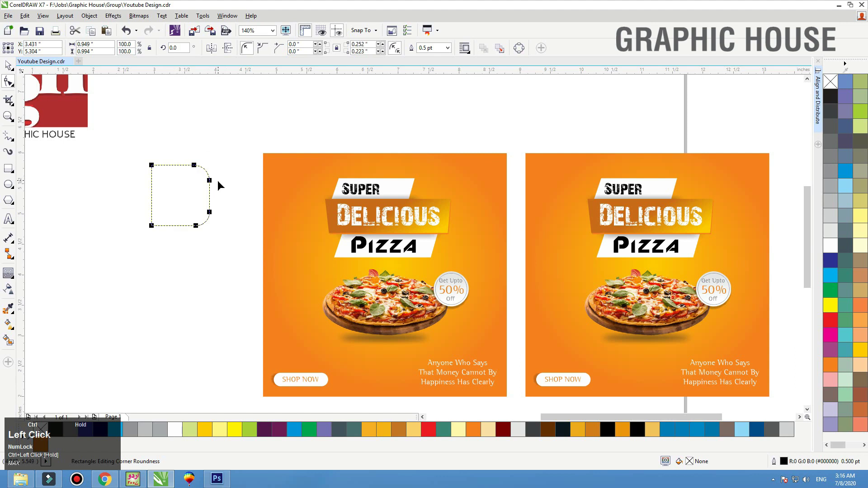
drag(218, 181, 219, 169)
Place the rounded shape at the artwork's upper left corner, fill it with yellow C:0 M:20 Y:100 K:0 and remove its outline
drag(164, 177, 297, 194)
key(space)
key(F2)
drag(206, 131, 467, 284)
click(830, 364)
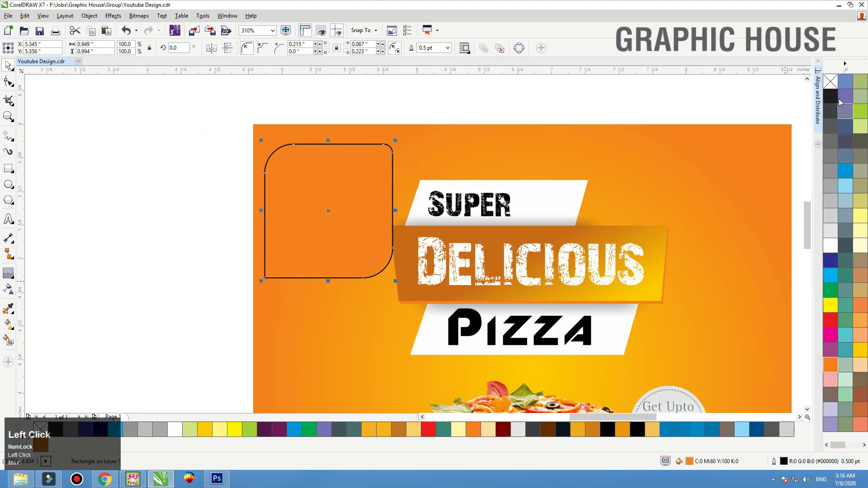
right_click(830, 82)
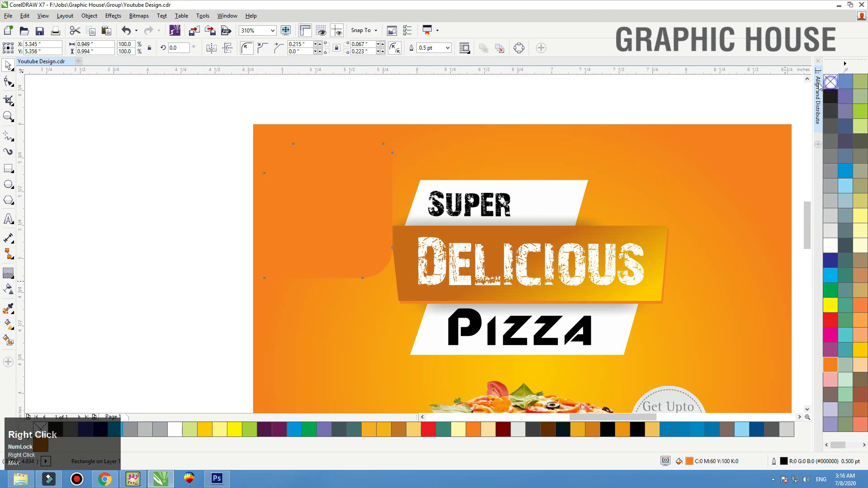
click(861, 350)
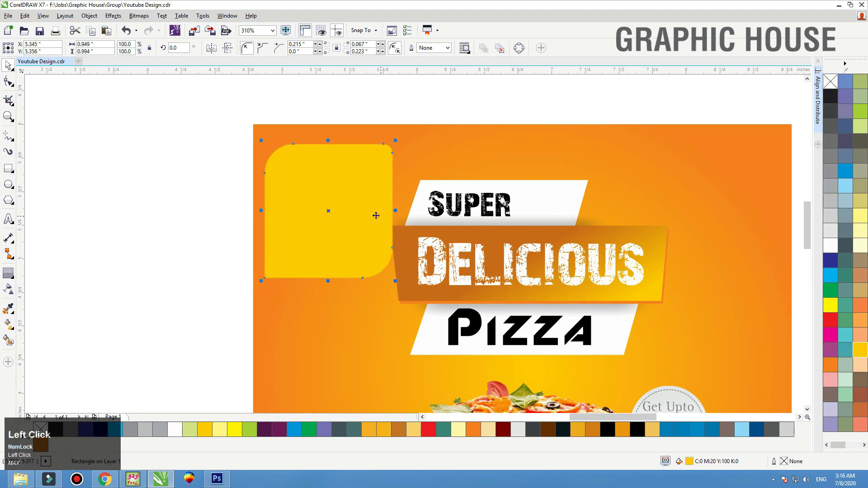
drag(376, 215, 375, 197)
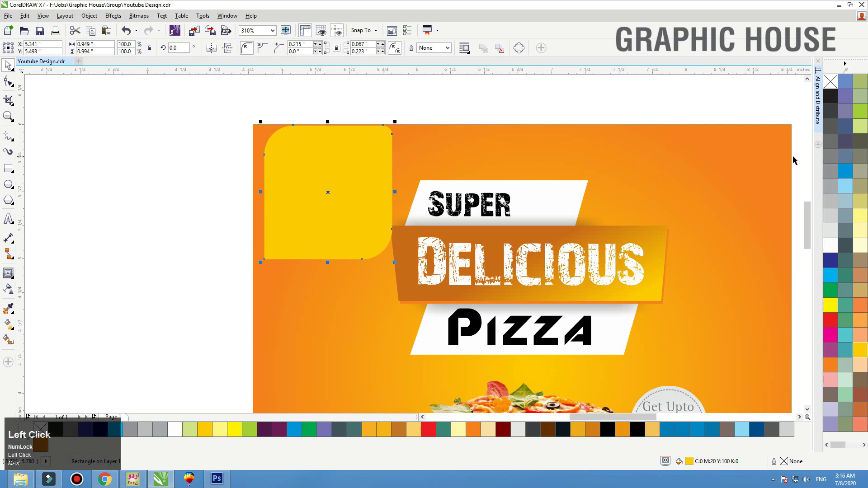
Apply a linear transparency to the yellow shape, fading it out towards its upper left corner
click(9, 288)
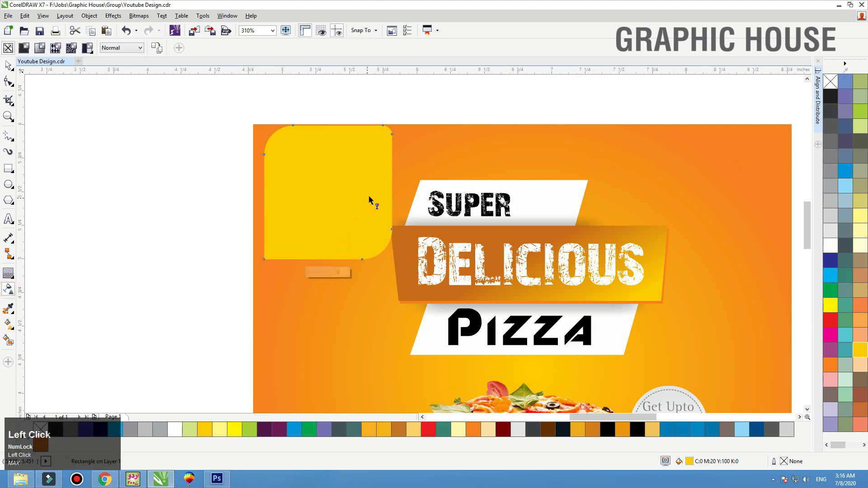
drag(368, 195, 289, 140)
drag(370, 198, 381, 261)
Duplicate the faded shape slightly up to the right and repeat the duplication to build an overlapping, rising row
drag(381, 261, 414, 207)
key(space)
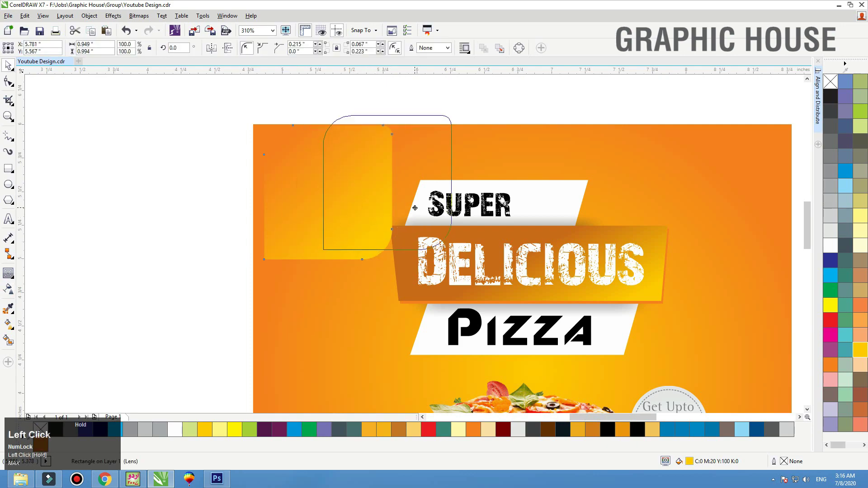
right_click(414, 208)
key(F3)
key(F2)
drag(204, 129, 650, 301)
key(ctrl+r)
key(ctrl+r)
key(ctrl+r)
key(ctrl+r)
key(ctrl+r)
key(ctrl+r)
key(ctrl+r)
key(ctrl+r)
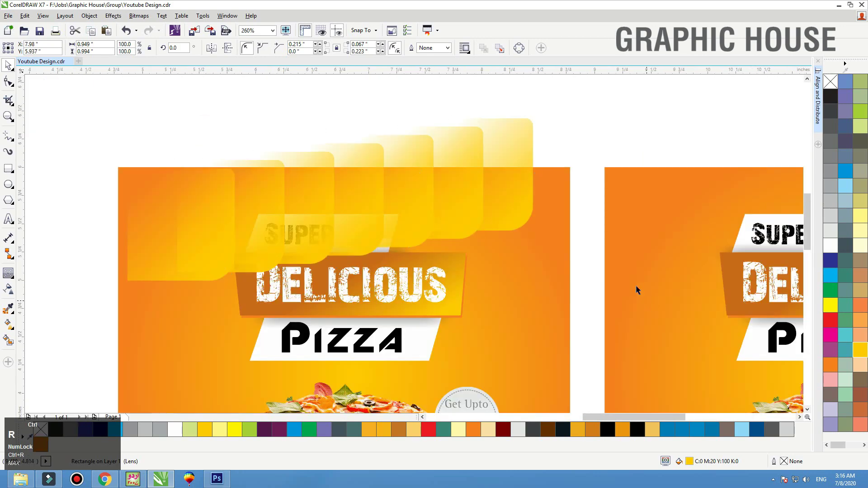
Duplicate the grouped row of shapes straight up twice and group the three rows into one pattern
key(F3)
drag(592, 159, 237, 302)
key(ctrl+g)
drag(388, 267, 342, 195)
ctrl+right_click(342, 195)
key(ctrl+r)
click(559, 138)
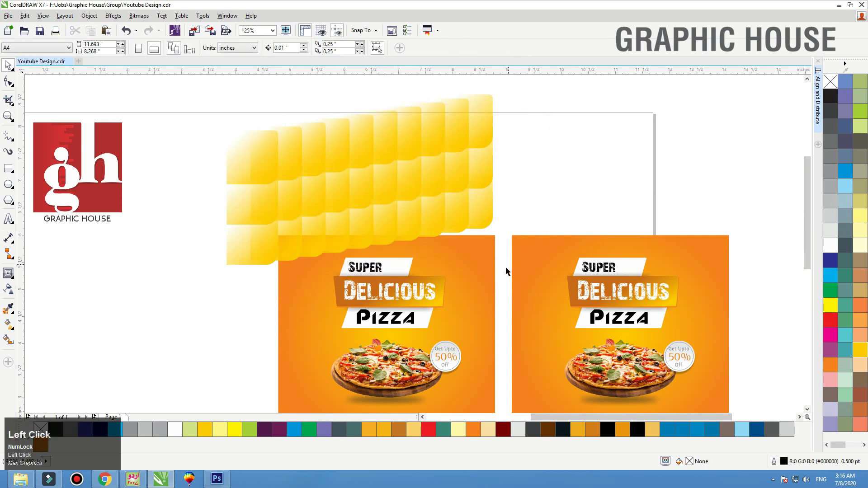
drag(506, 270, 151, 62)
key(ctrl+g)
Try to PowerClip the grouped pattern inside the invisible inner frame rectangle
right_click(413, 150)
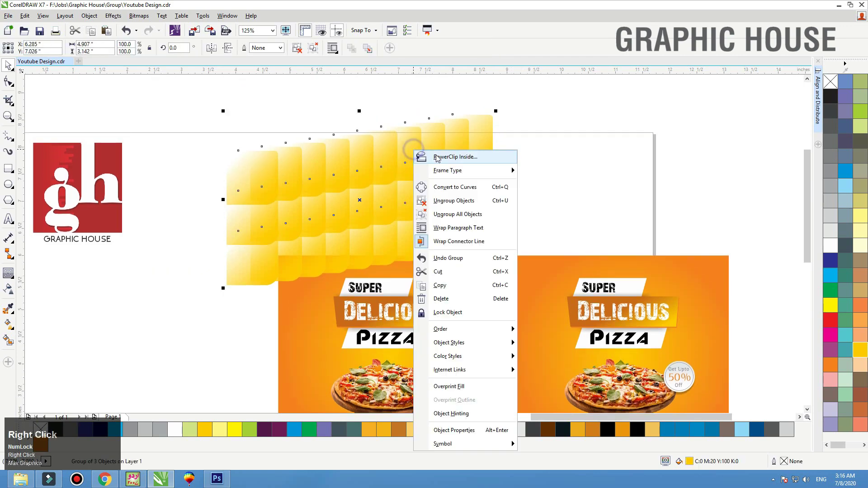
click(444, 155)
click(488, 273)
ctrl+click(488, 273)
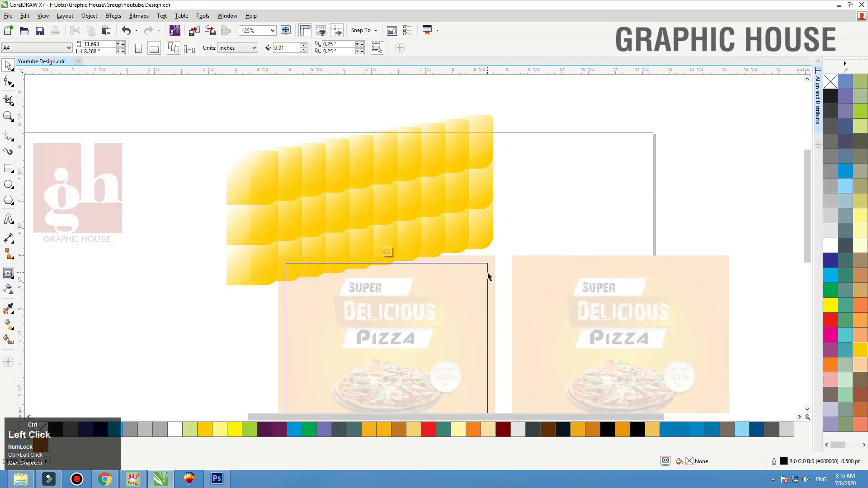
key(ctrl+z)
key(ctrl+z)
PowerClip the grouped pattern inside the orange background square of the original artwork
right_click(478, 213)
click(514, 178)
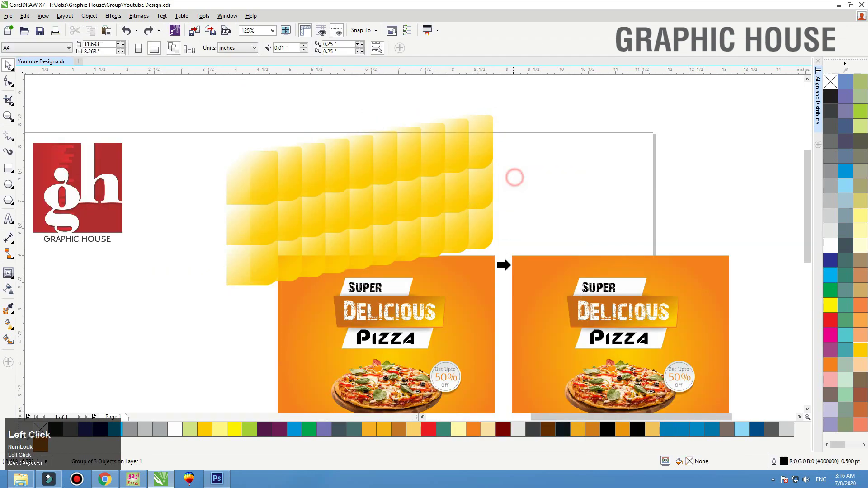
click(493, 260)
Edit the PowerClip contents, moving the pattern down over the upper half of the background, and finish editing
ctrl+click(494, 260)
drag(448, 179, 471, 287)
key(shift+F2)
drag(430, 248, 429, 226)
key(F3)
ctrl+click(578, 130)
key(shift+F2)
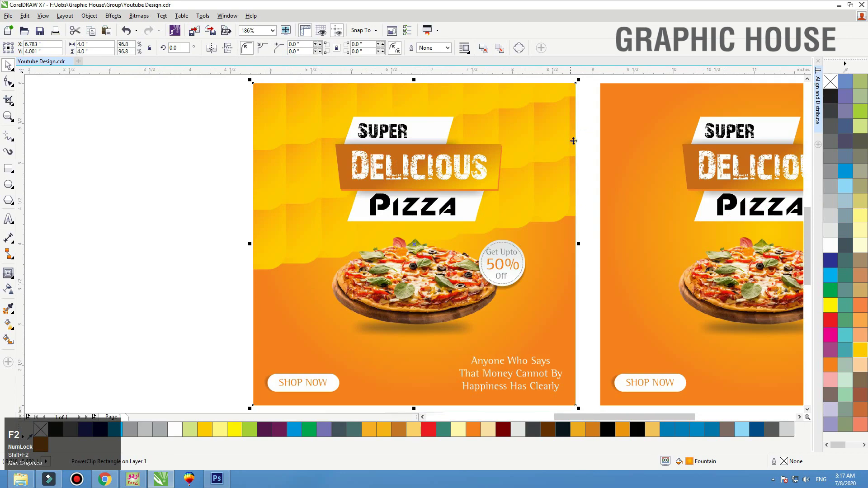
Edit the background's PowerClip contents, mirror the yellow pattern vertically, and finish editing
ctrl+click(569, 139)
click(525, 193)
scroll(525, 194, down, 1)
drag(525, 189, 527, 194)
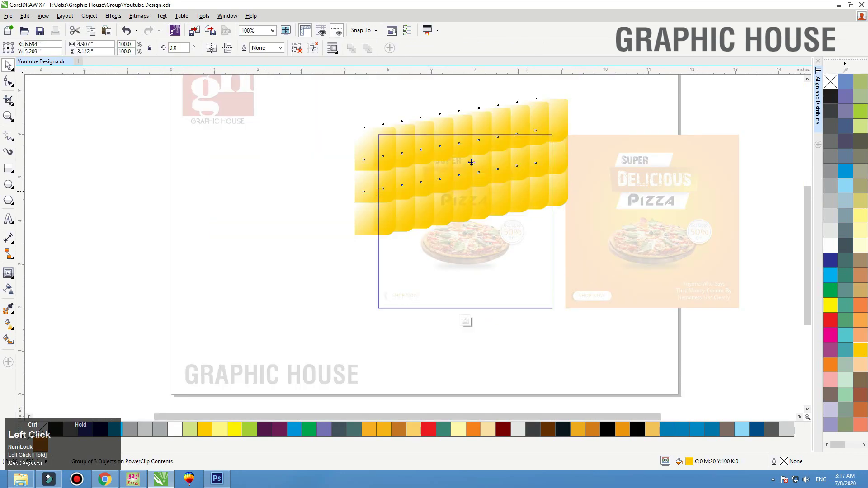
click(228, 53)
ctrl+click(285, 196)
key(shift+F2)
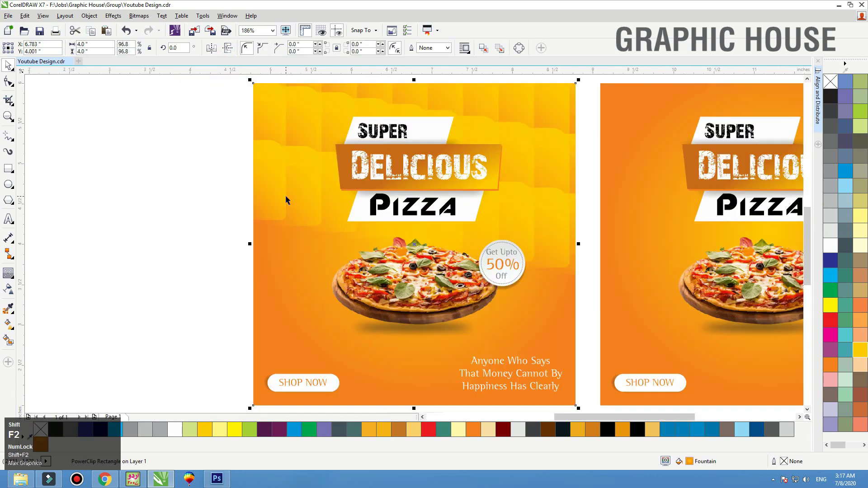
click(152, 217)
ctrl+click(553, 264)
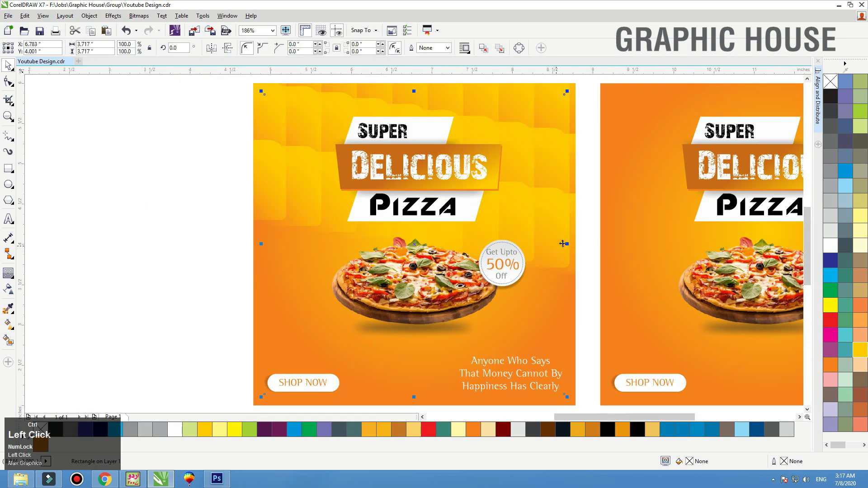
key(space)
click(575, 258)
key(space)
key(F3)
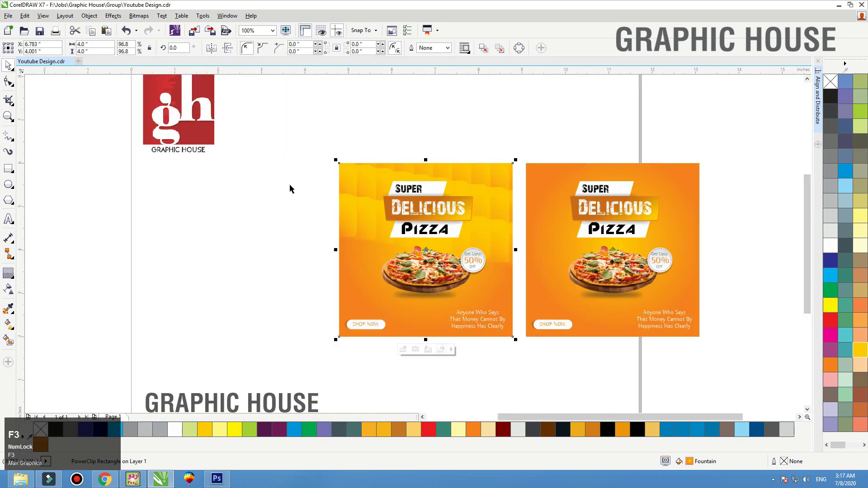
Reopen the background's PowerClip contents, inspect the pattern's transparency, and finish editing
click(286, 184)
key(F2)
drag(274, 117, 573, 369)
click(522, 204)
ctrl+click(522, 204)
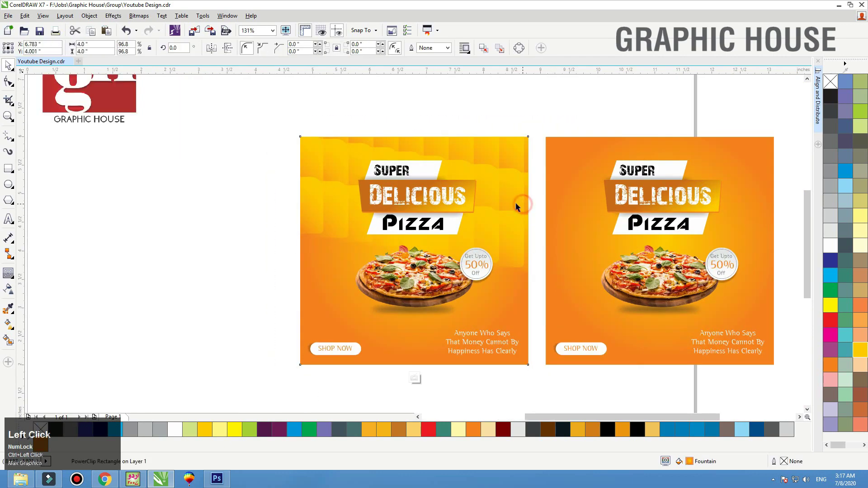
drag(504, 197, 529, 213)
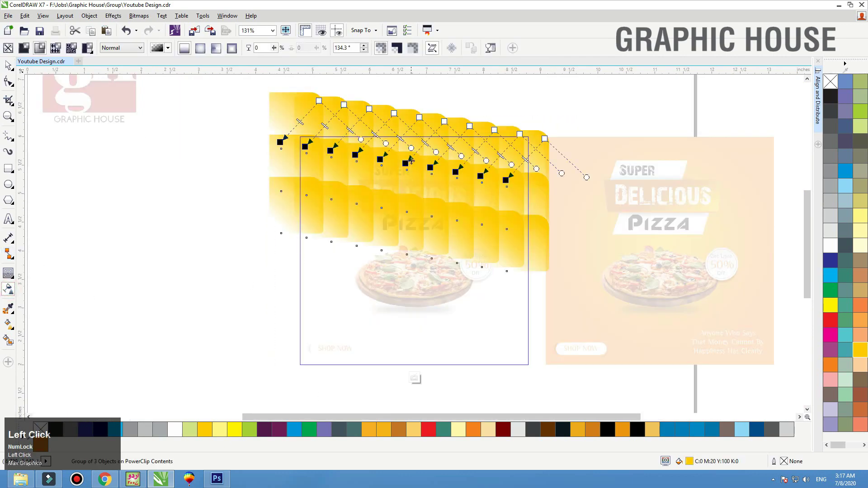
key(space)
click(231, 216)
drag(394, 217, 398, 215)
ctrl+click(211, 219)
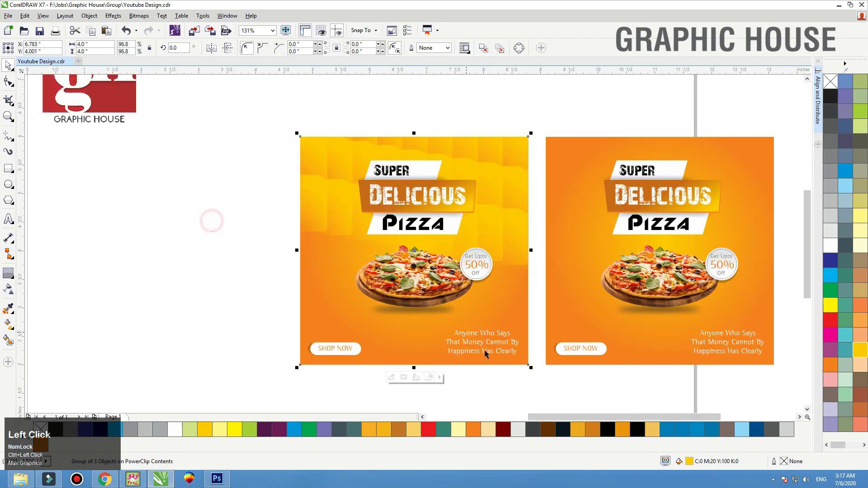
Fill the original background square with a vertical gradient, yellow at the lower edge blending up into orange near the pizza
click(860, 350)
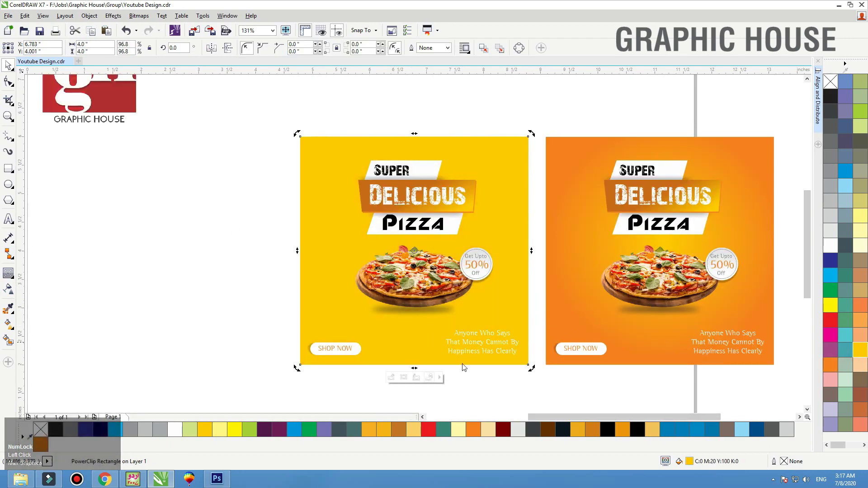
key(g)
drag(405, 364, 406, 267)
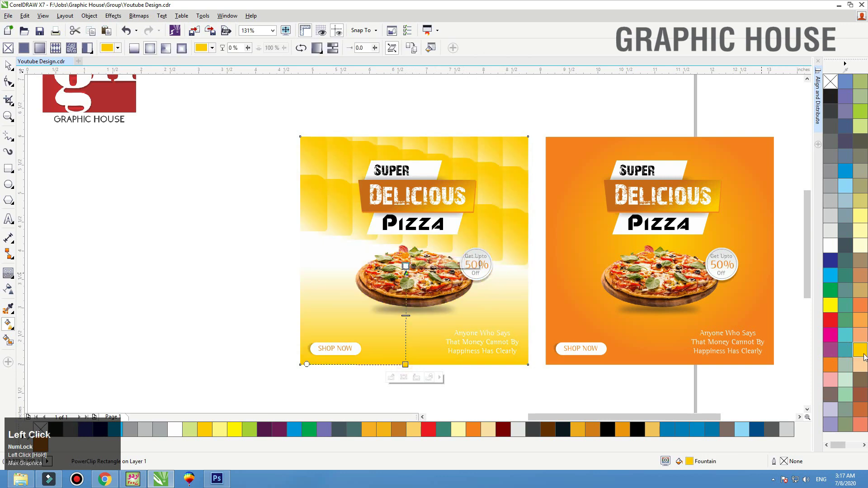
click(830, 366)
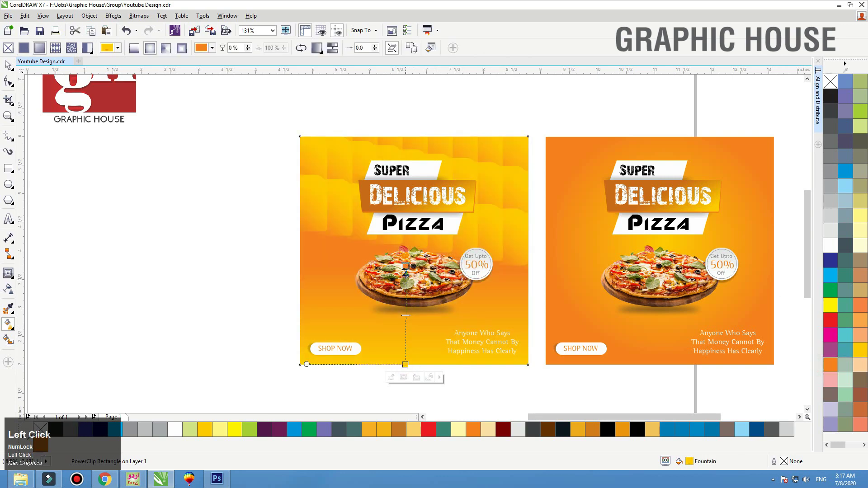
drag(406, 205, 406, 259)
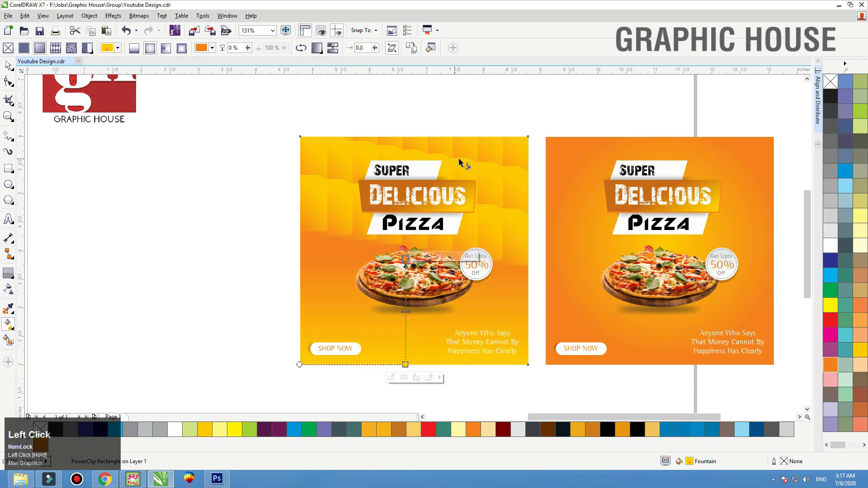
Recolor the tagline and the SHOP NOW button text of the original artwork to black
key(space)
click(244, 151)
drag(232, 118, 541, 384)
click(539, 388)
key(F2)
drag(578, 308, 263, 380)
click(593, 225)
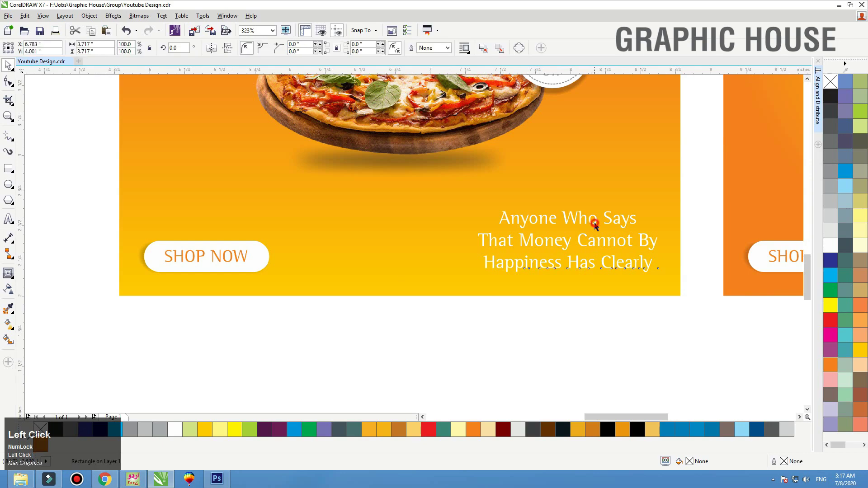
click(832, 96)
click(220, 258)
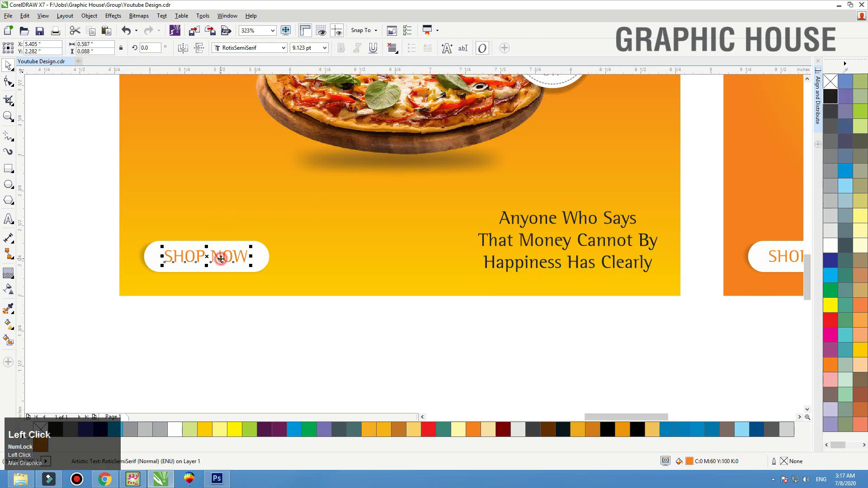
click(831, 94)
click(316, 277)
key(shift+F2)
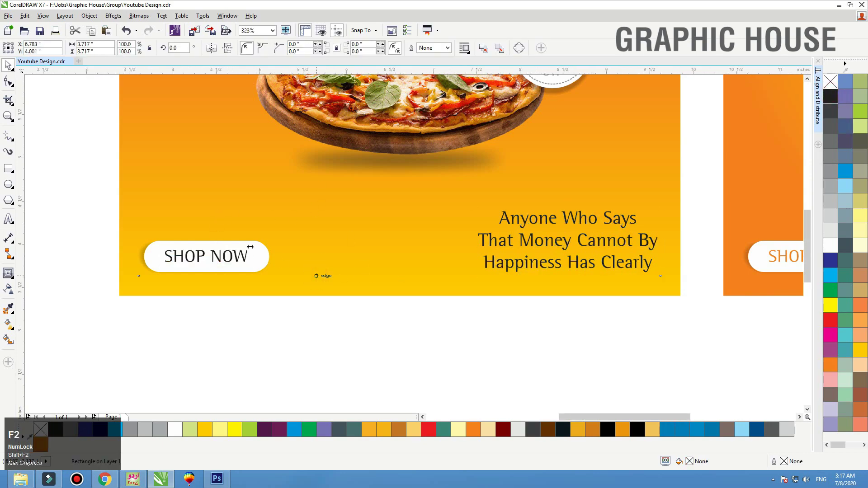
Duplicate the whole yellow-patterned artwork to the far side of the plain orange version
click(80, 267)
key(F4)
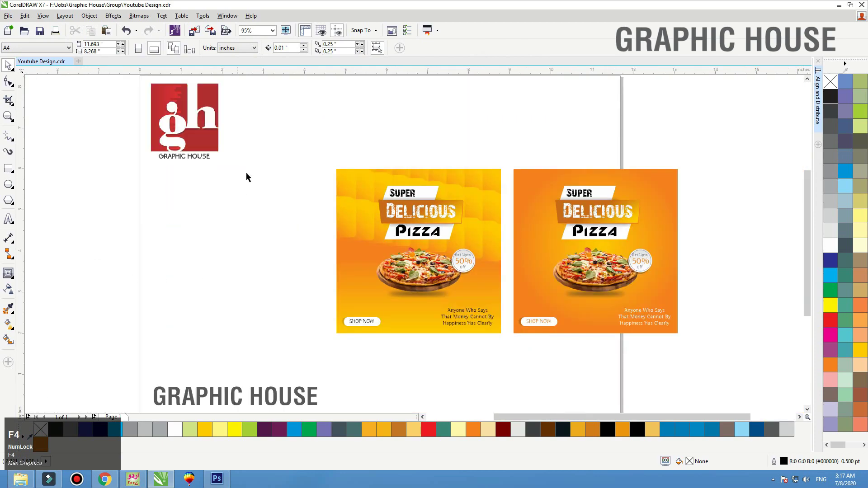
drag(258, 124, 511, 339)
drag(383, 291, 732, 279)
right_click(731, 279)
Edit the original background's PowerClip contents and delete the yellow shape pattern
click(478, 167)
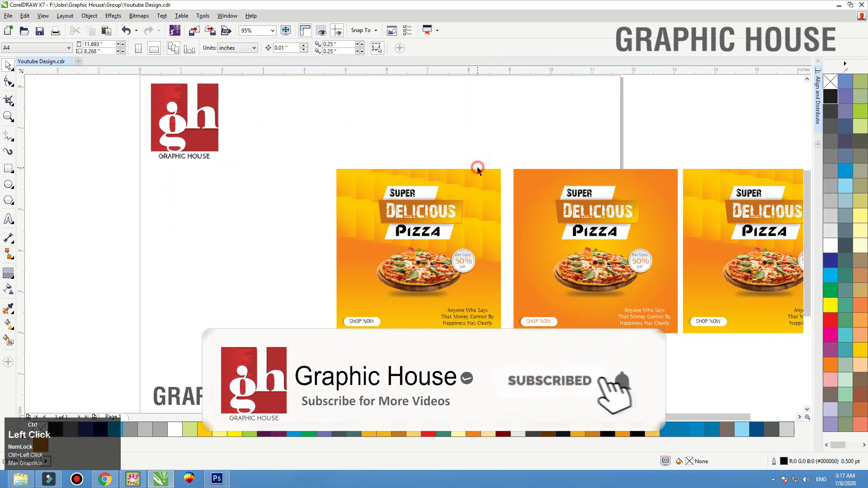
ctrl+click(478, 170)
click(480, 189)
key(Delete)
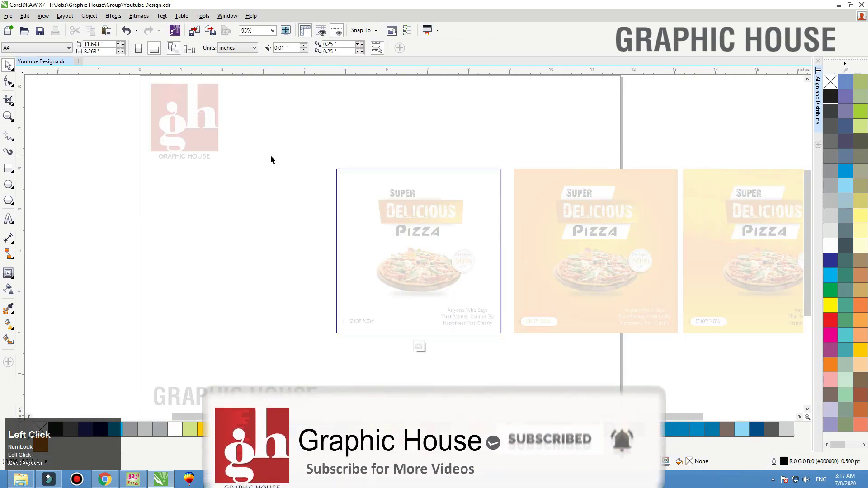
Draw a rectangle about 4.56 by 2.31 inches over the background's upper half, filled orange with no outline
click(280, 159)
click(6, 172)
key(F2)
drag(262, 115, 576, 355)
mouse_move(276, 131)
mouse_down()
mouse_move(529, 250)
mouse_move(538, 265)
mouse_up()
key(space)
click(835, 368)
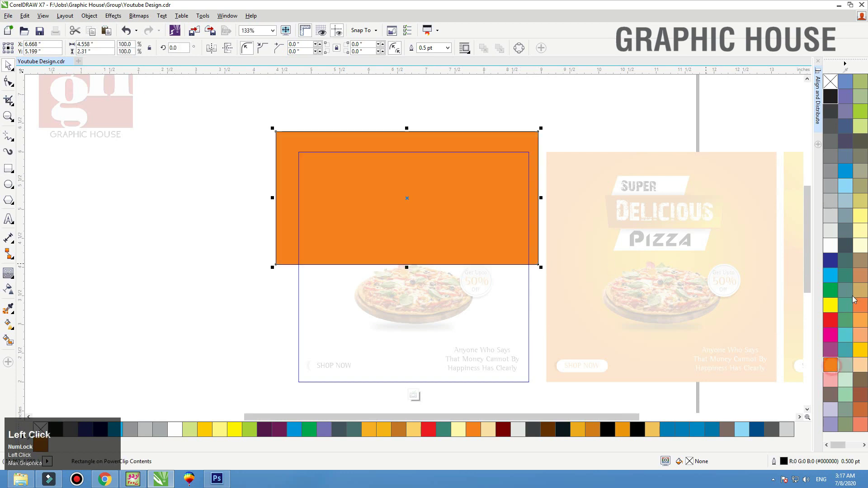
right_click(830, 82)
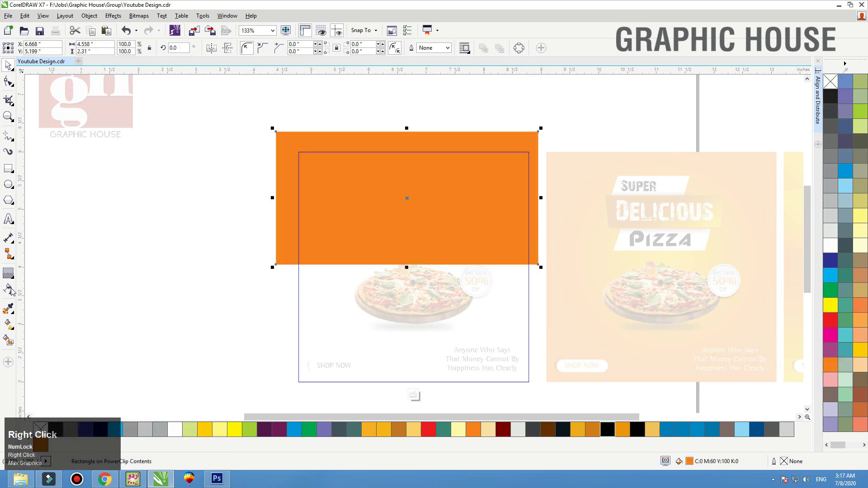
Convert the orange rectangle to curves and bow its lower edge downward
click(9, 82)
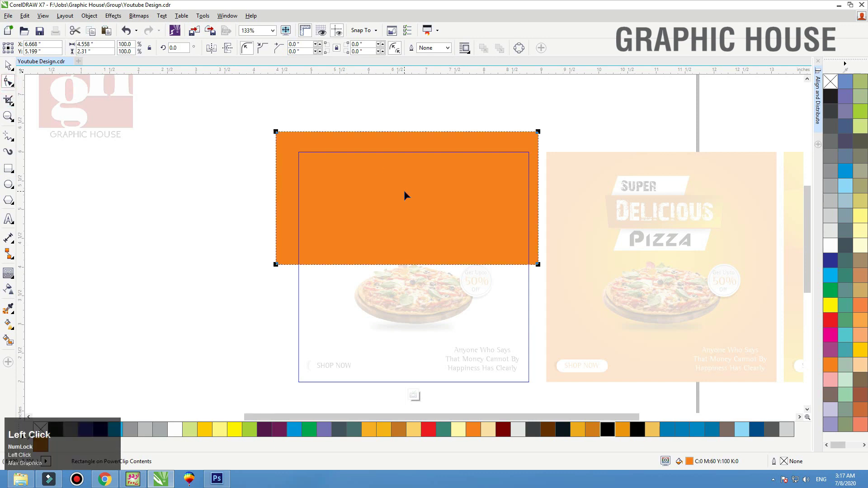
key(ctrl+q)
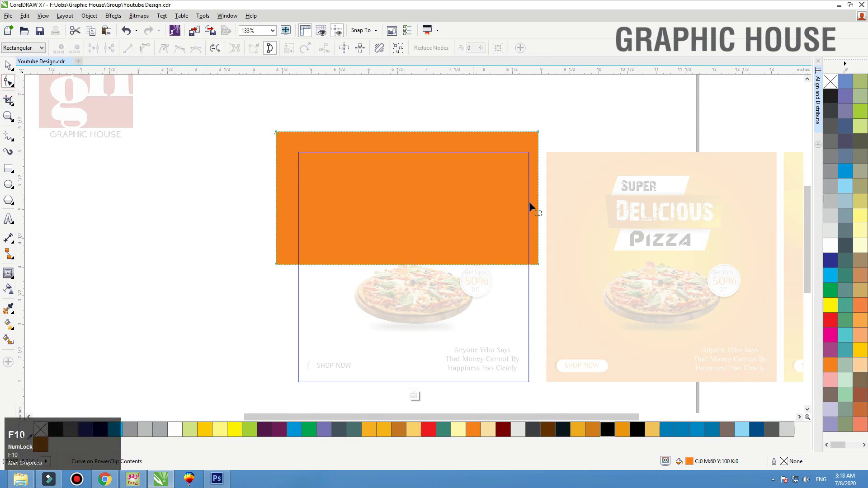
drag(616, 213, 246, 299)
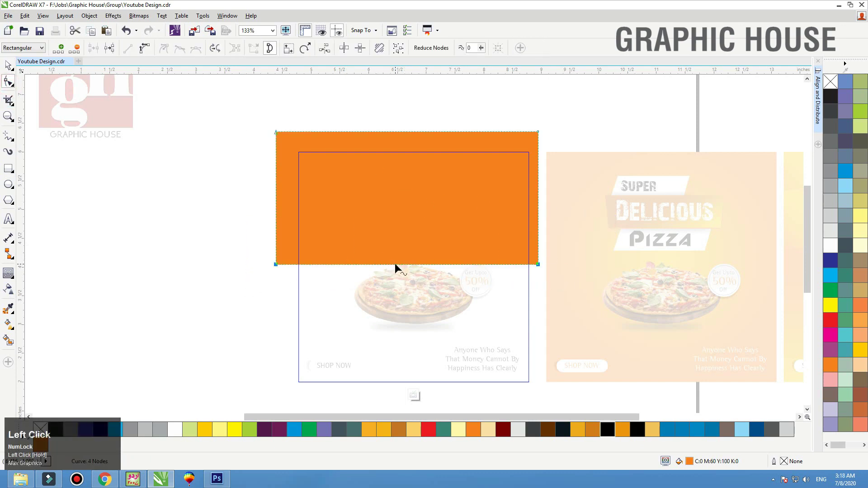
drag(395, 263, 395, 281)
key(ctrl+z)
click(141, 44)
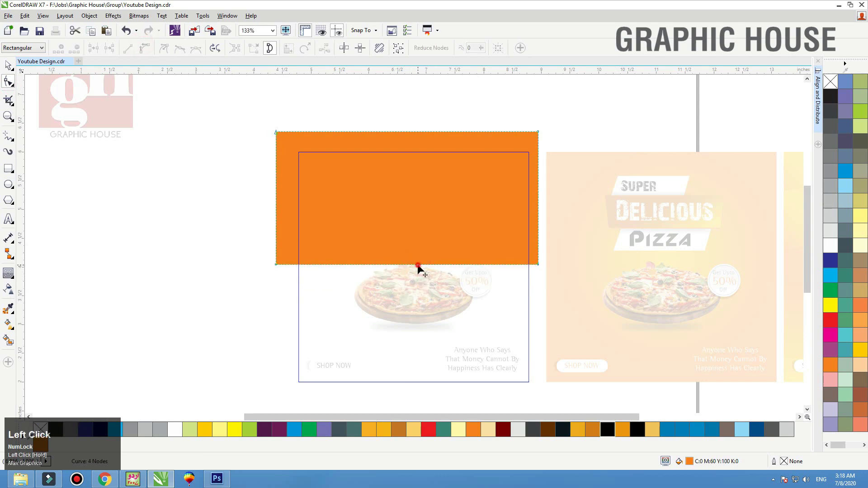
drag(417, 265, 417, 301)
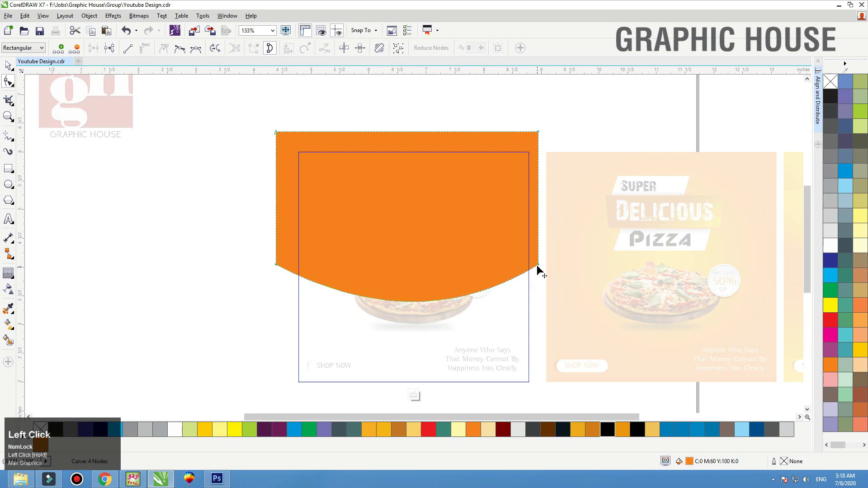
Raise the lower right corner node and reshape the lower edge into a wave with an added node
drag(537, 265, 538, 206)
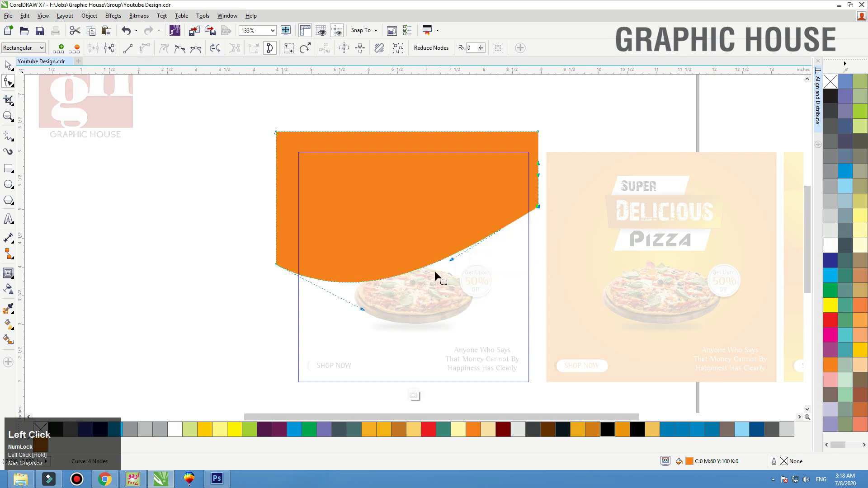
click(427, 266)
drag(464, 252, 470, 286)
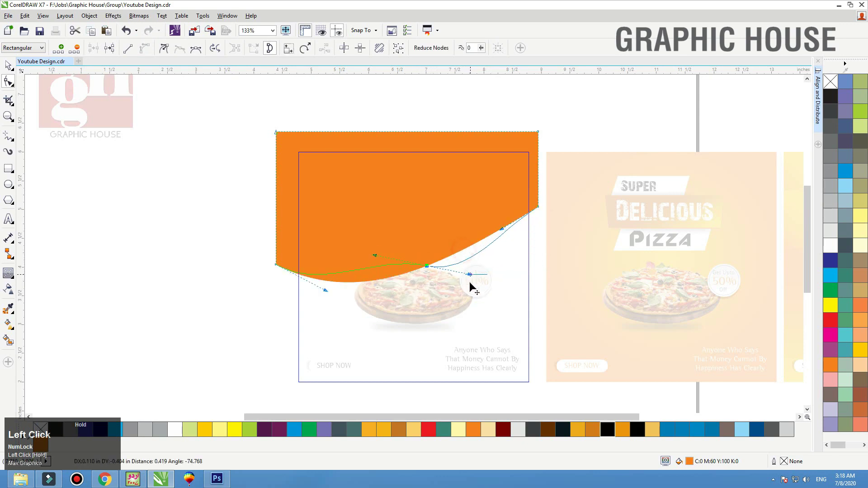
key(space)
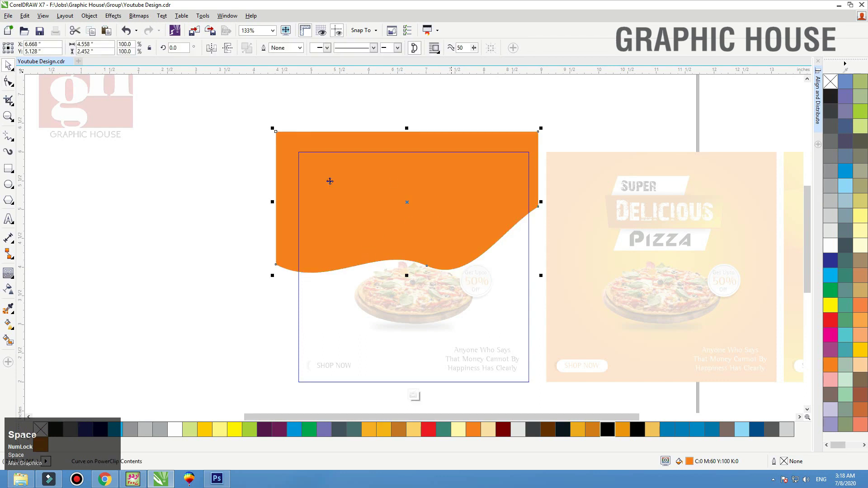
Apply a gradient transparency to the orange wave shape, fading it out from its wavy lower edge toward the top
key(F2)
drag(651, 115, 200, 303)
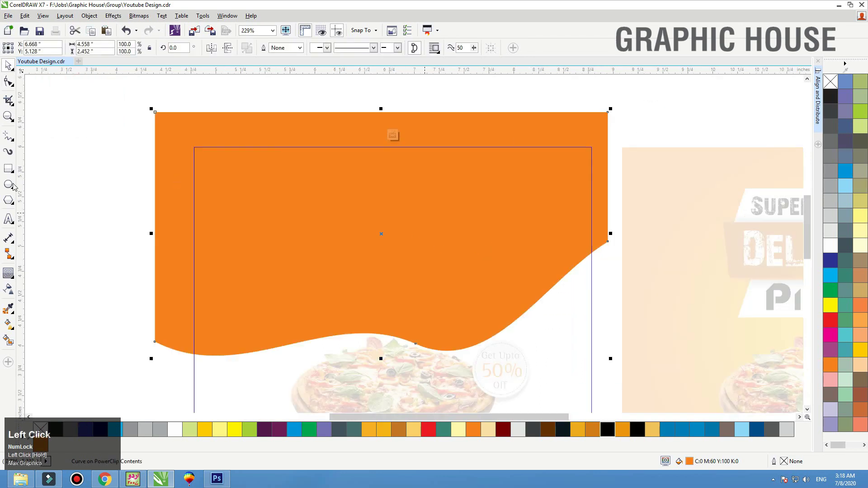
click(14, 295)
drag(406, 351, 393, 147)
drag(406, 351, 445, 389)
key(space)
Add a slightly offset yellow duplicate of the wave shape behind the orange one and finish editing the PowerClip
key(F3)
drag(420, 250, 420, 258)
right_click(416, 259)
drag(416, 259, 415, 259)
click(859, 353)
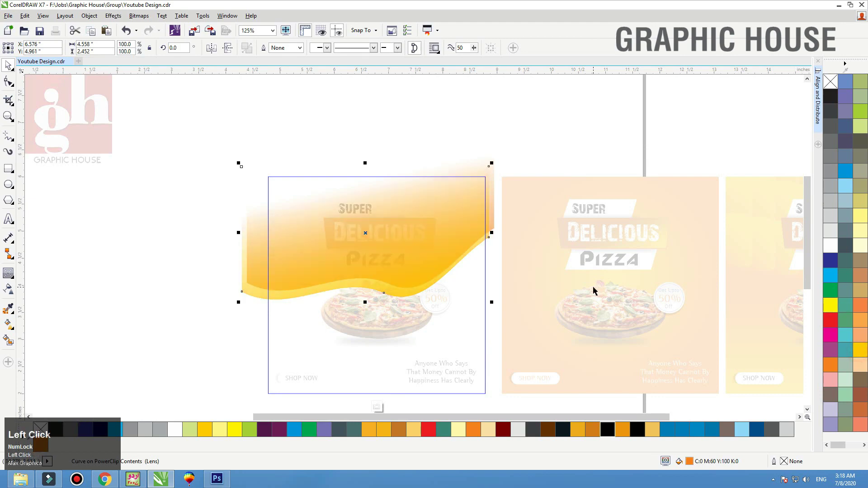
key(shift+Page_Down)
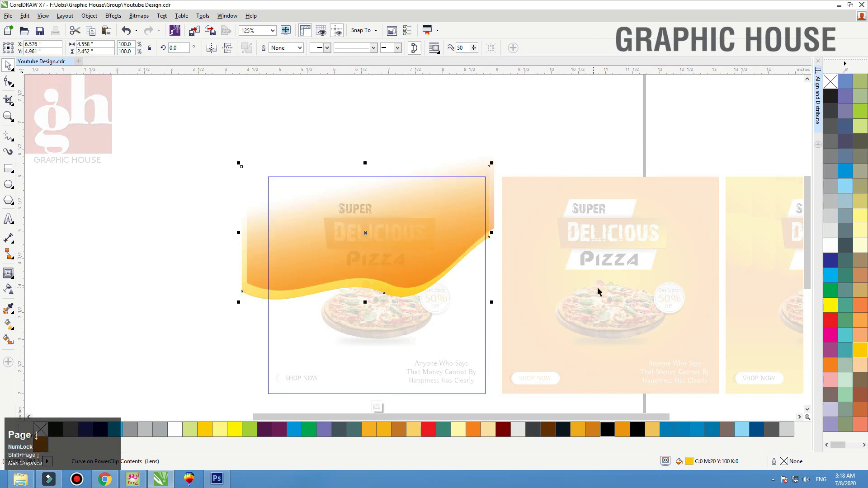
click(511, 141)
key(shift+F2)
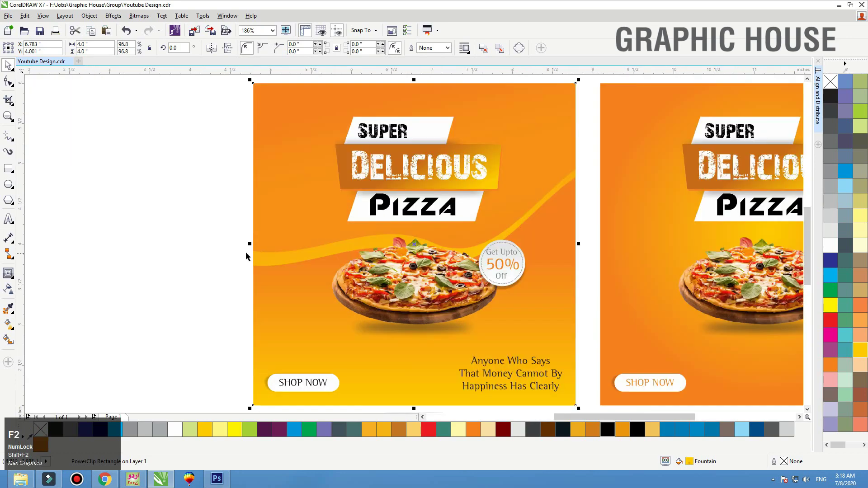
Reopen the background's PowerClip contents and group the orange and yellow wave shapes
ctrl+click(253, 233)
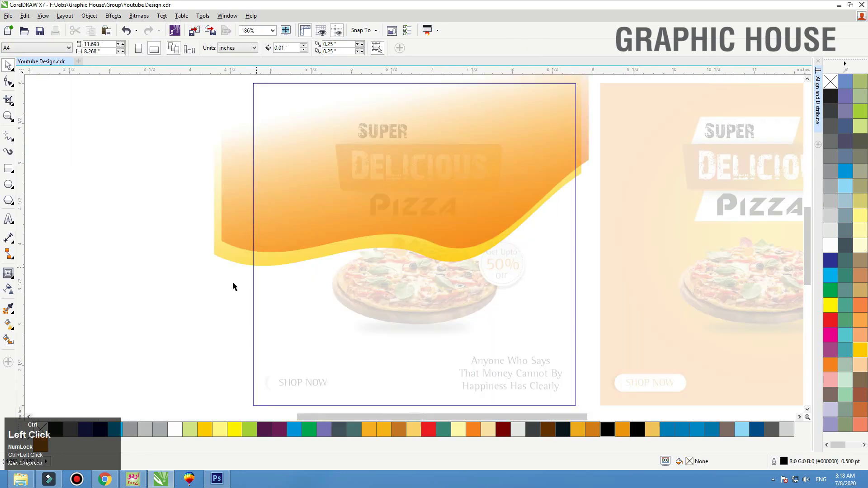
key(F3)
drag(192, 305, 448, 124)
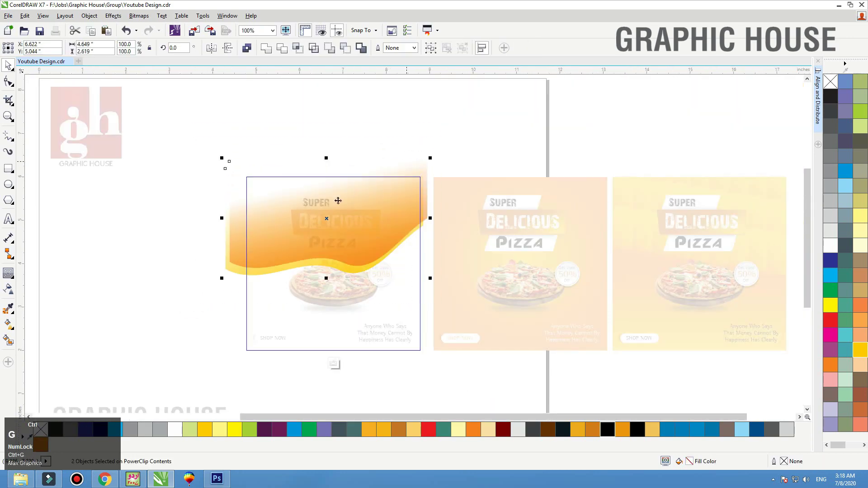
Make a duplicate of the grouped wave shapes rotated to 289.242 degrees
click(322, 215)
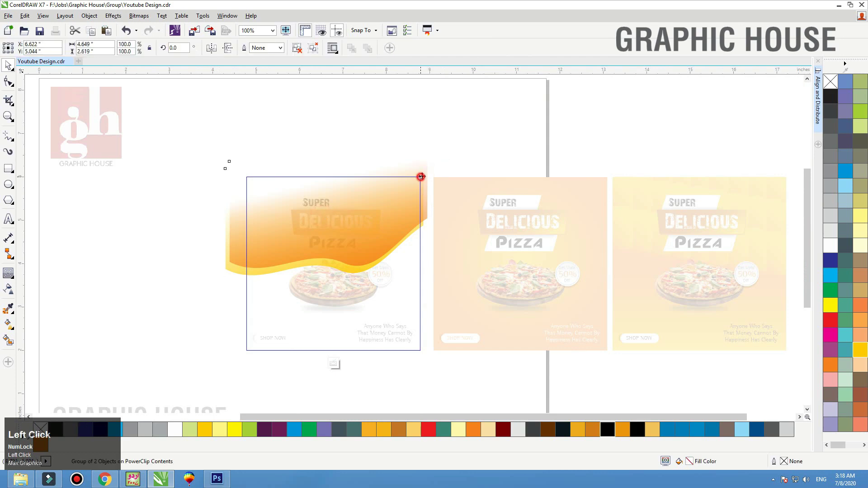
drag(430, 158, 442, 319)
right_click(442, 319)
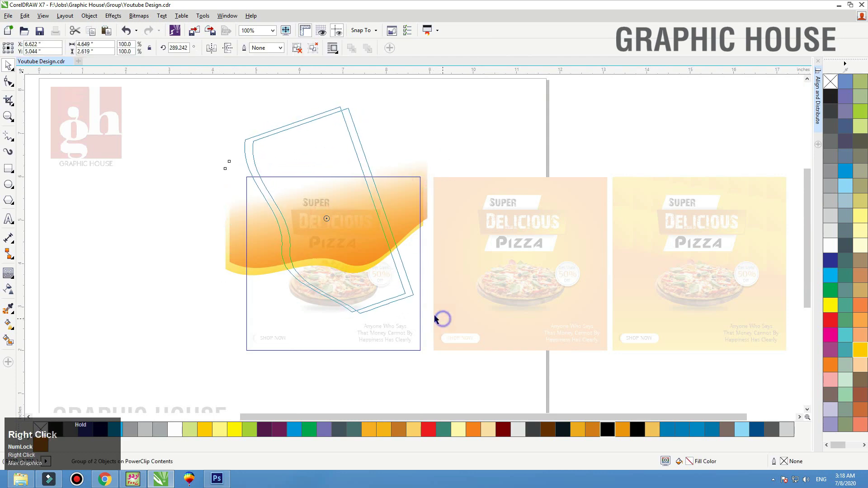
Enlarge the rotated wave copy to 113.3%, place it over the frame's right side, and finish editing the PowerClip
drag(361, 266, 413, 322)
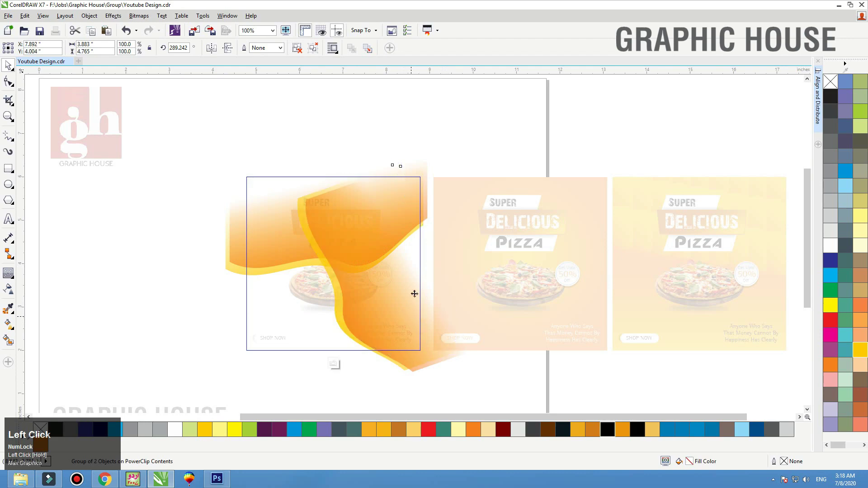
drag(469, 158, 491, 130)
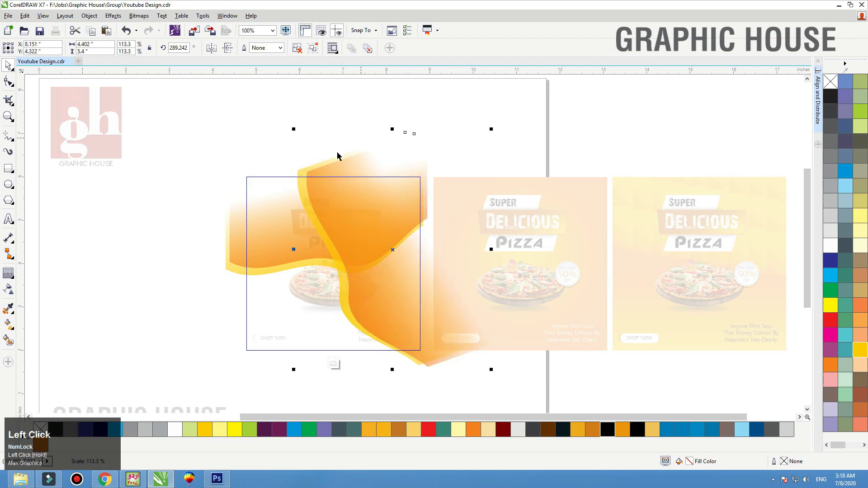
drag(415, 358, 406, 352)
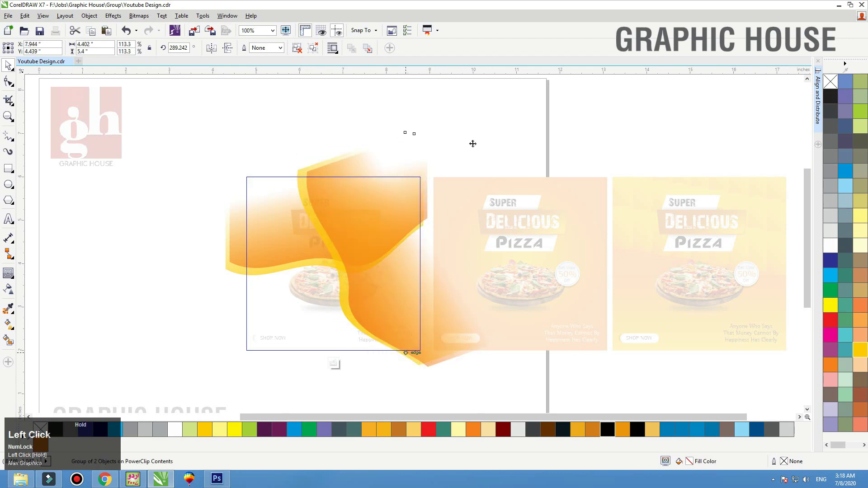
ctrl+click(516, 128)
key(shift+F2)
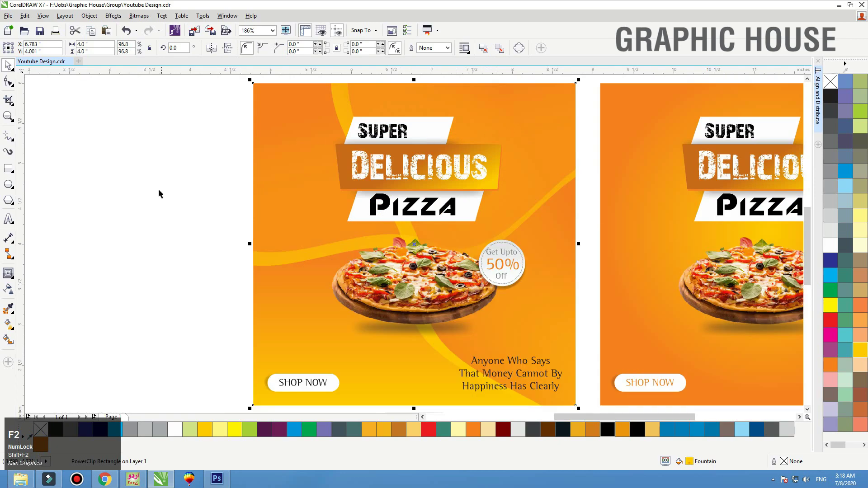
Reopen the background's PowerClip contents, duplicate the rotated wave toward the left, and mirror the copy horizontally
click(279, 265)
double_click(260, 229)
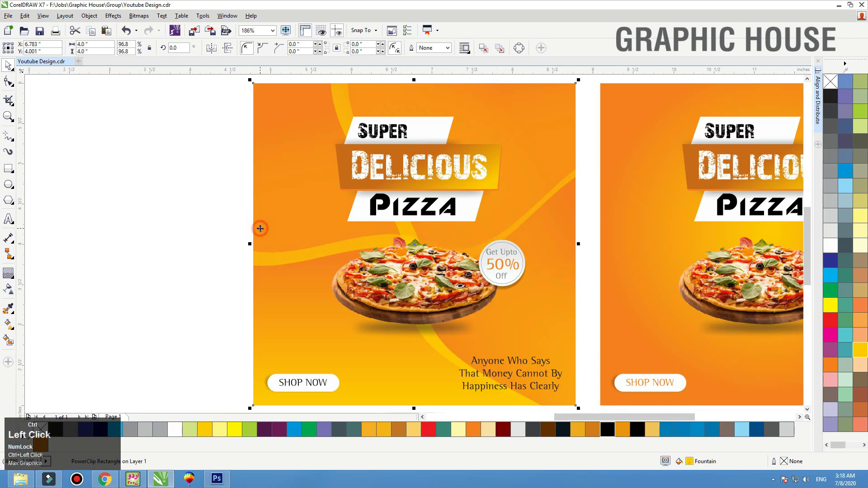
key(F3)
drag(459, 308, 323, 308)
right_click(323, 308)
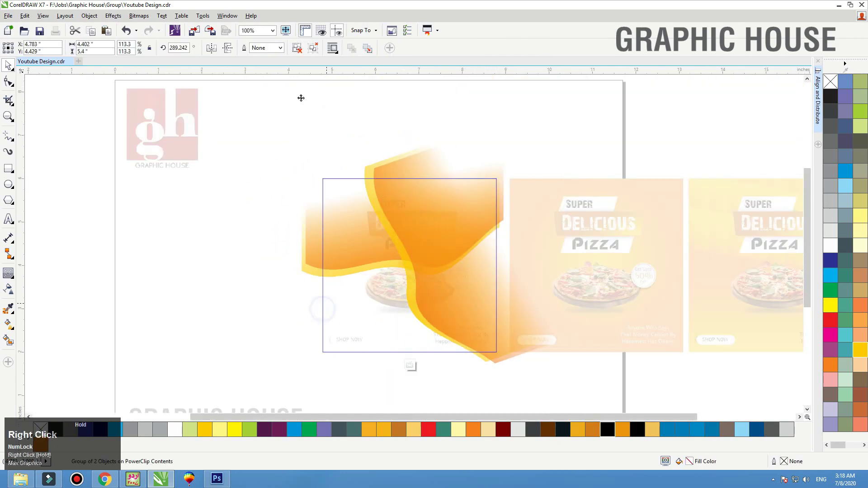
click(227, 48)
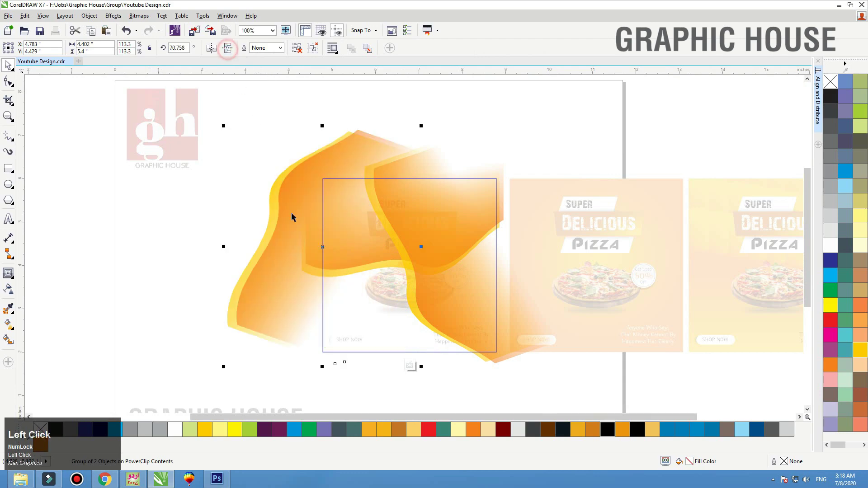
click(228, 48)
click(211, 49)
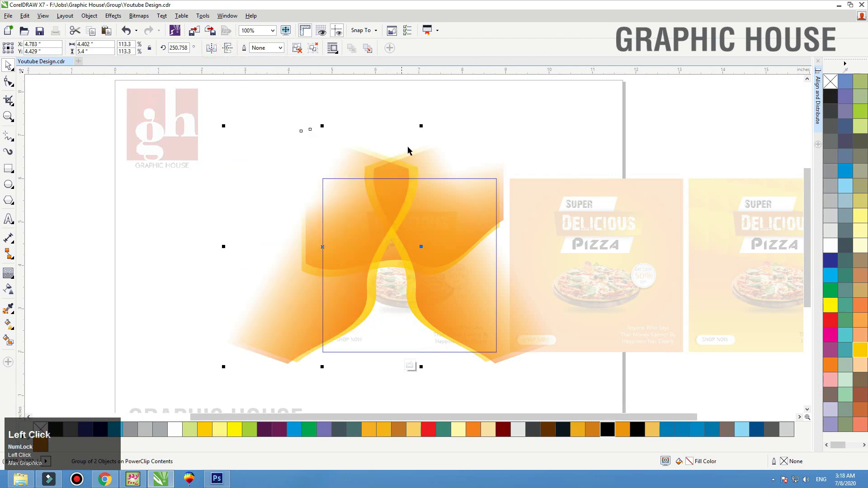
Rotate the mirrored wave to 310.832 degrees, shrink it to 63.1% at the frame's lower left corner, and finish editing the PowerClip
drag(420, 127, 303, 312)
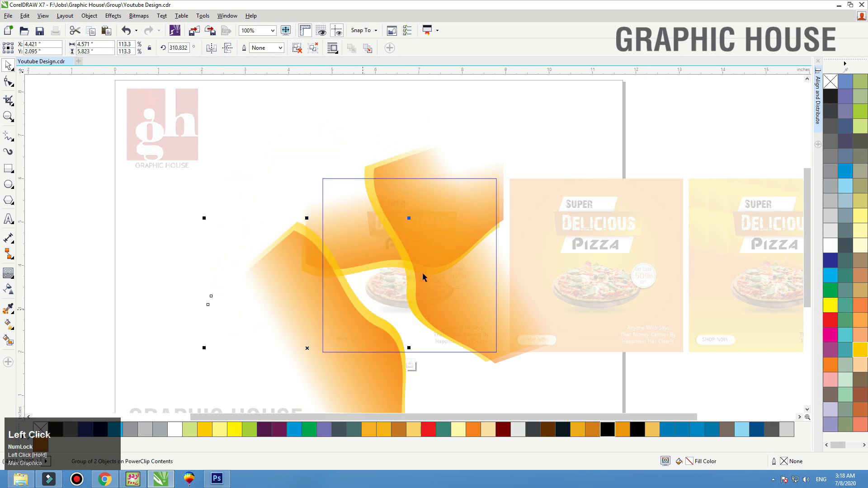
drag(410, 220, 365, 220)
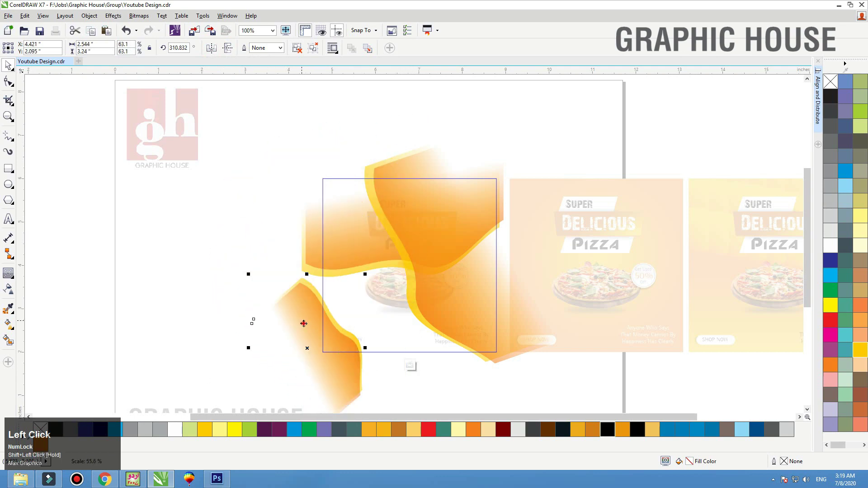
drag(304, 324, 289, 299)
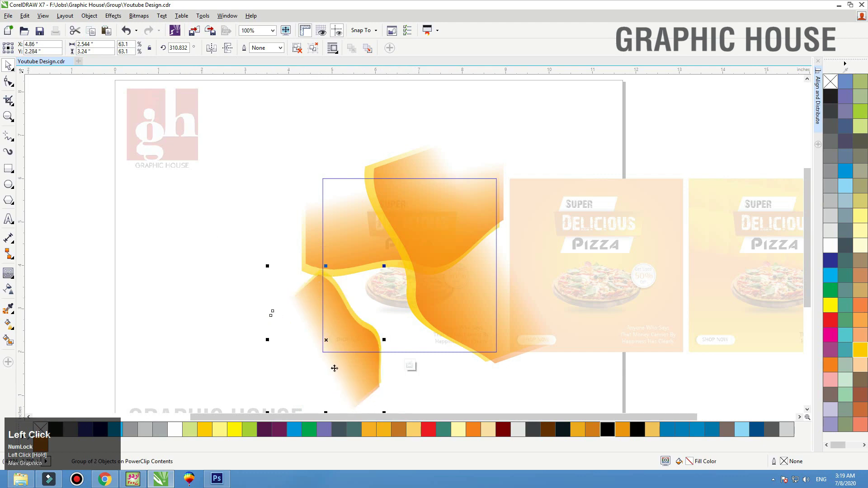
ctrl+click(191, 246)
key(shift+F2)
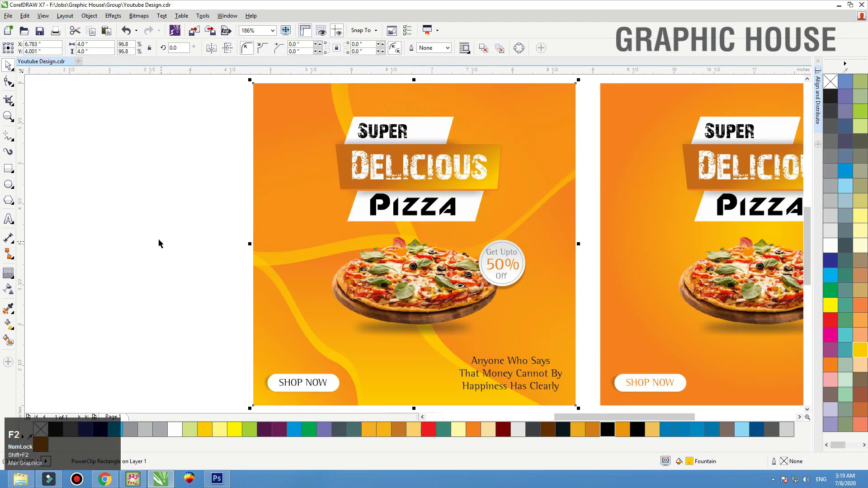
click(157, 241)
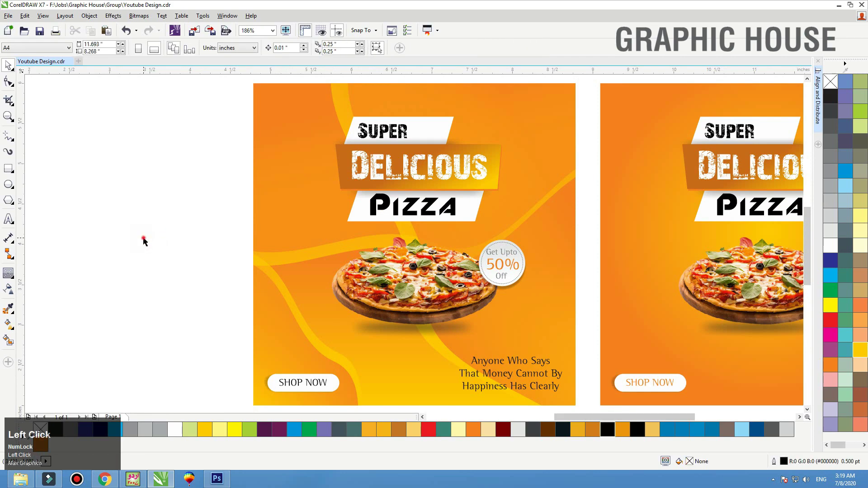
Duplicate the wave-background pizza post into the empty area beyond the yellow patterned post
key(F3)
drag(145, 132, 729, 368)
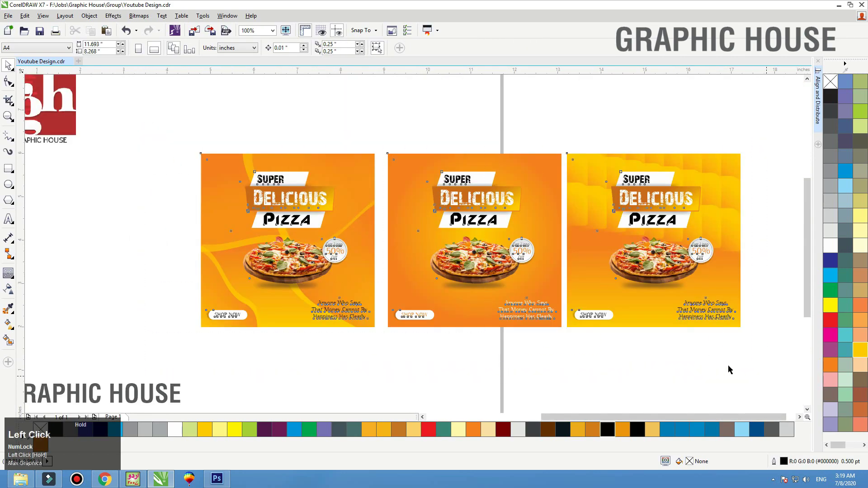
key(shift+F2)
click(373, 106)
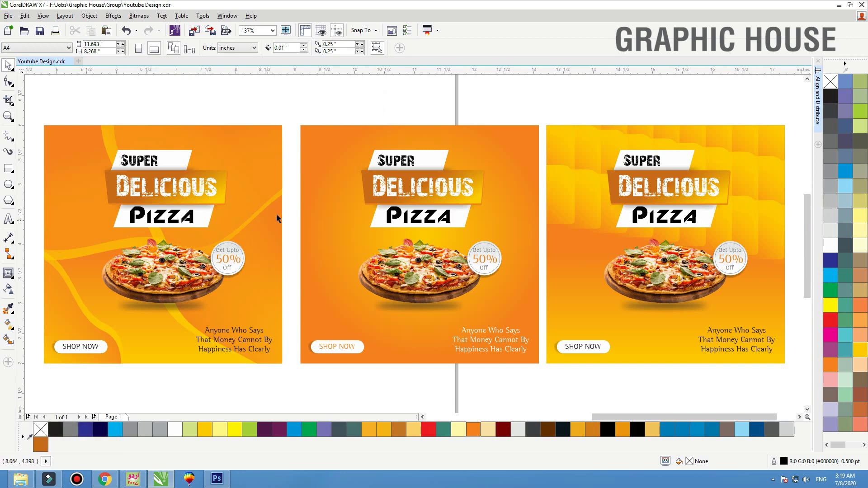
key(F3)
drag(291, 130, 154, 291)
drag(205, 235, 559, 233)
ctrl+right_click(575, 232)
Open the new post's background PowerClip and delete all the wave shapes inside it
click(693, 195)
click(634, 179)
ctrl+click(633, 179)
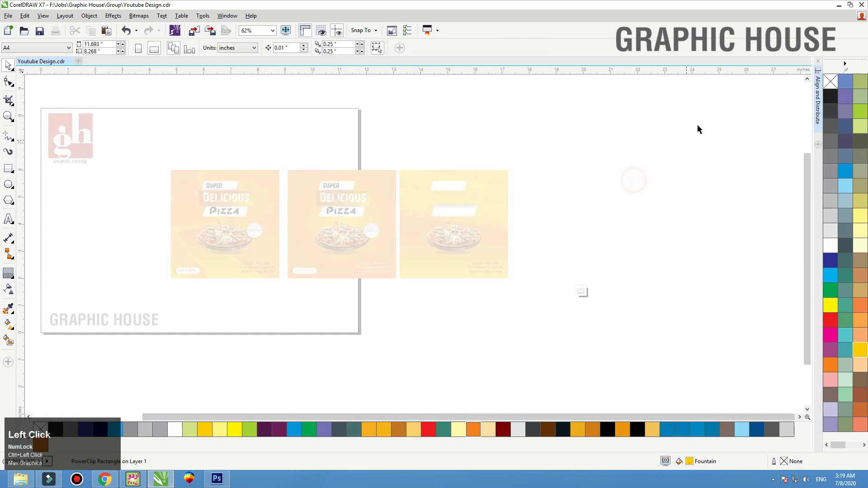
drag(722, 111, 453, 373)
key(Delete)
Draw a tall narrow rectangle about 0.26 by 5.65 inches across the frame, filled orange with no outline
key(F2)
drag(462, 338, 717, 108)
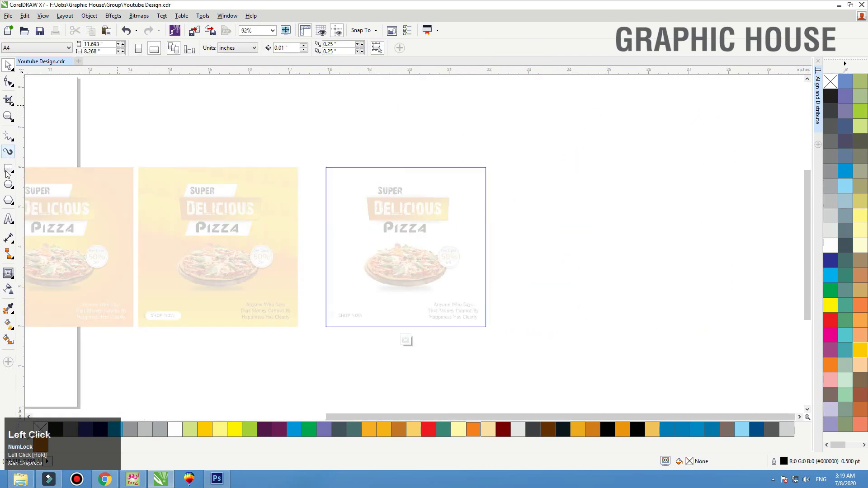
click(6, 169)
mouse_move(357, 140)
mouse_down()
mouse_move(382, 360)
mouse_move(367, 367)
mouse_up()
key(space)
click(859, 351)
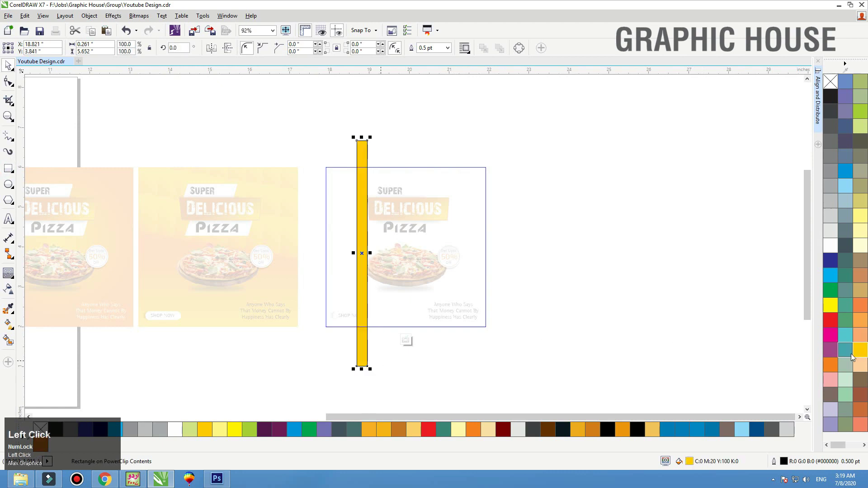
click(832, 368)
right_click(831, 82)
Apply a horizontal gradient transparency to the orange stripe and move it to the frame's left edge
key(F2)
drag(562, 180, 271, 325)
click(8, 290)
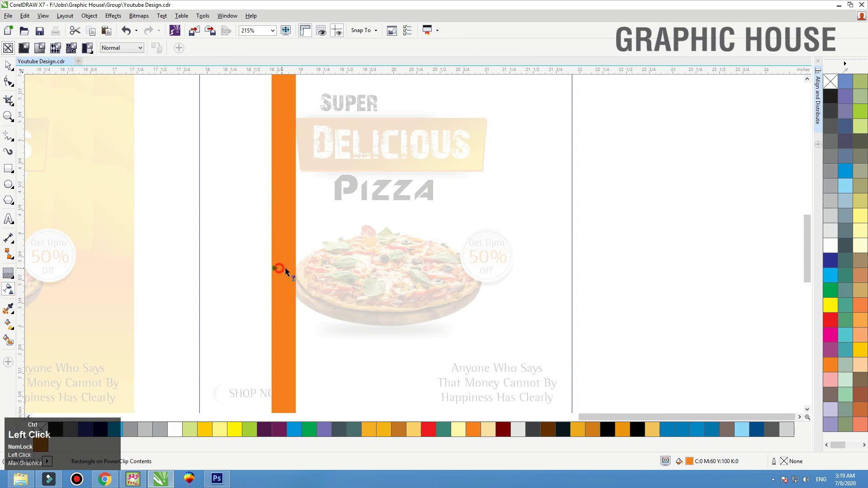
drag(285, 268, 225, 289)
key(space)
Duplicate the faded stripe slightly to the right and repeat the copy until stripes span the whole frame width
right_click(224, 288)
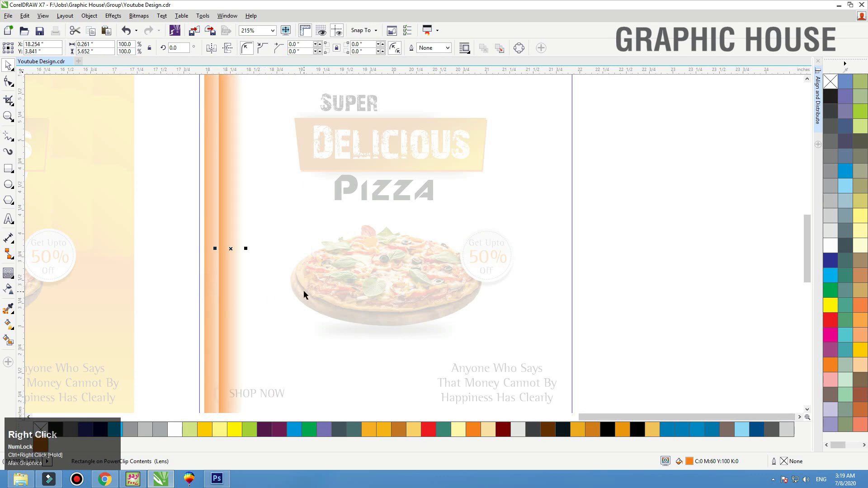
key(ctrl+r)
key(ctrl+r)
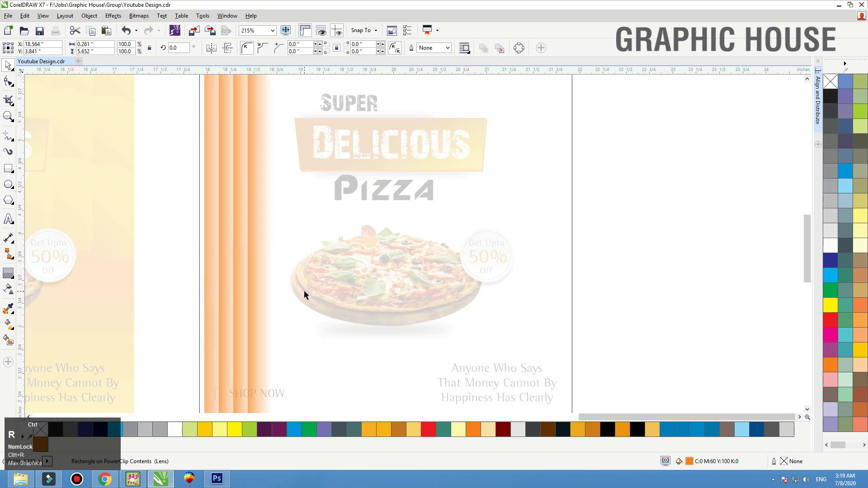
key(ctrl+r)
key(ctrl+r)
key(ctrl+r)
key(ctrl+r)
key(ctrl+r)
key(ctrl+r)
key(ctrl+r)
key(ctrl+r)
key(ctrl+r)
key(ctrl+r)
key(ctrl+r)
key(ctrl+r)
key(ctrl+r)
key(ctrl+r)
key(ctrl+r)
key(ctrl+r)
key(ctrl+r)
key(ctrl+r)
key(ctrl+r)
key(ctrl+r)
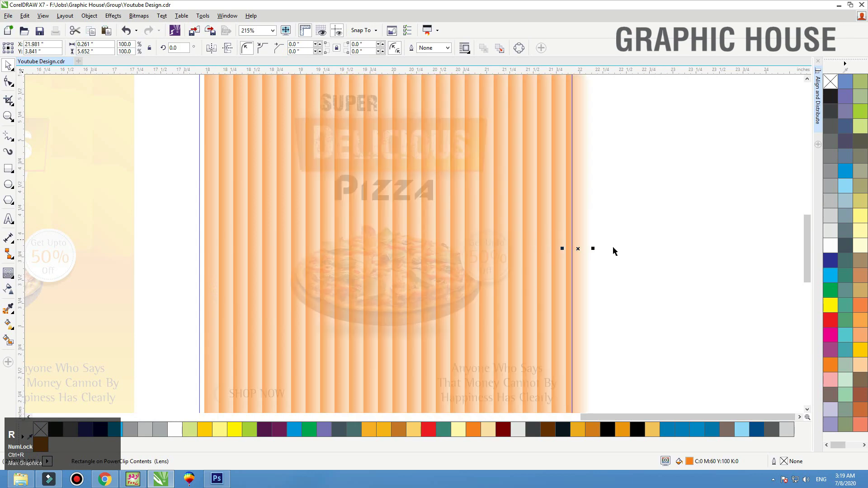
Select all the stripes, adjust their position over the frame, and finish editing the PowerClip
scroll(636, 242, down, 2)
click(647, 231)
drag(669, 77, 402, 392)
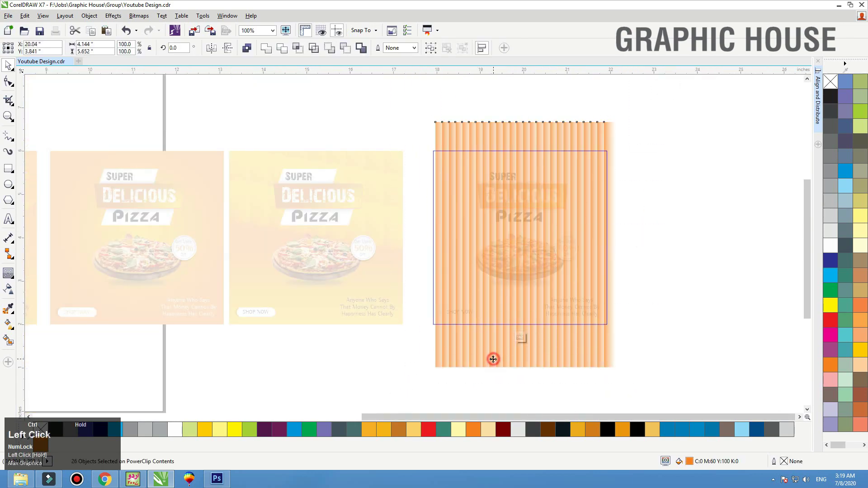
drag(493, 359, 494, 359)
Fill the striped post's background square with solid golden yellow (C0 M20 Y100 K0)
key(shift+F2)
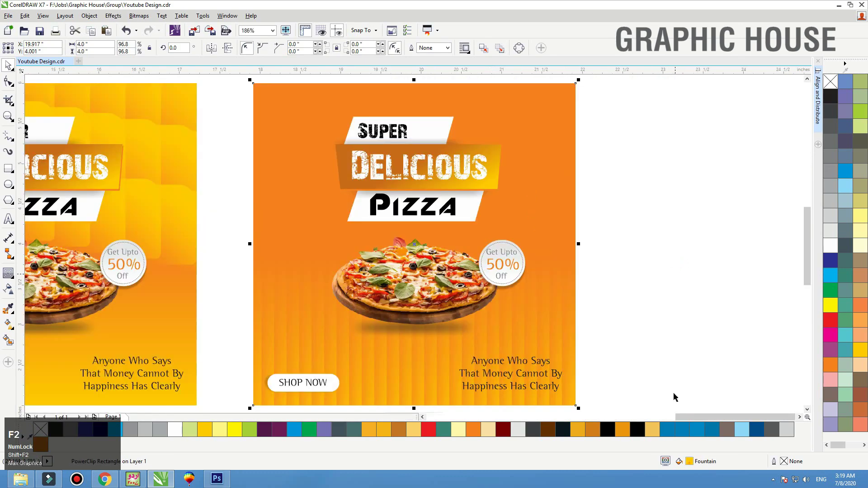
click(861, 351)
click(627, 277)
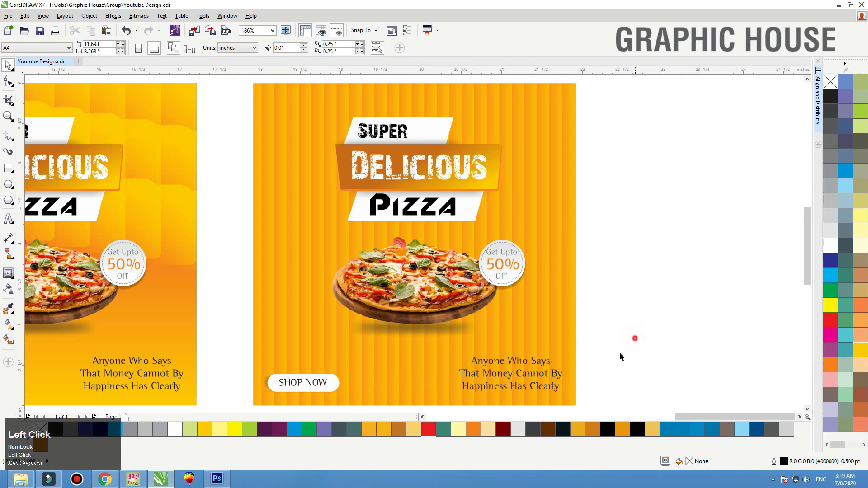
Recolor the striped post's tagline "Anyone Who Says That Money Cannot By Happiness Has Clearly" white
drag(635, 338, 385, 396)
click(521, 373)
key(F2)
drag(605, 357, 411, 419)
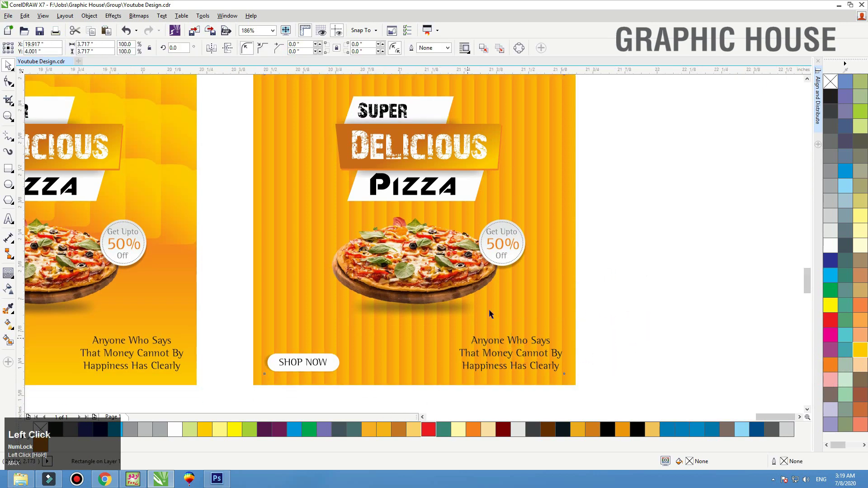
click(463, 350)
key(F3)
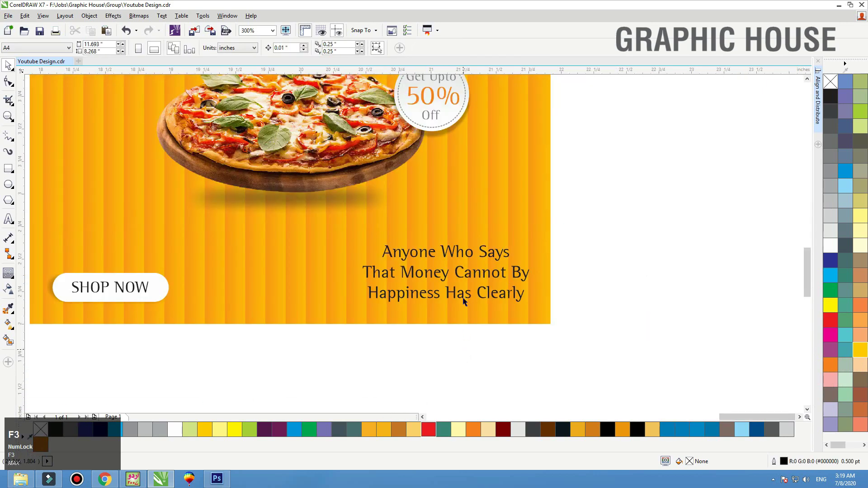
click(464, 265)
click(461, 277)
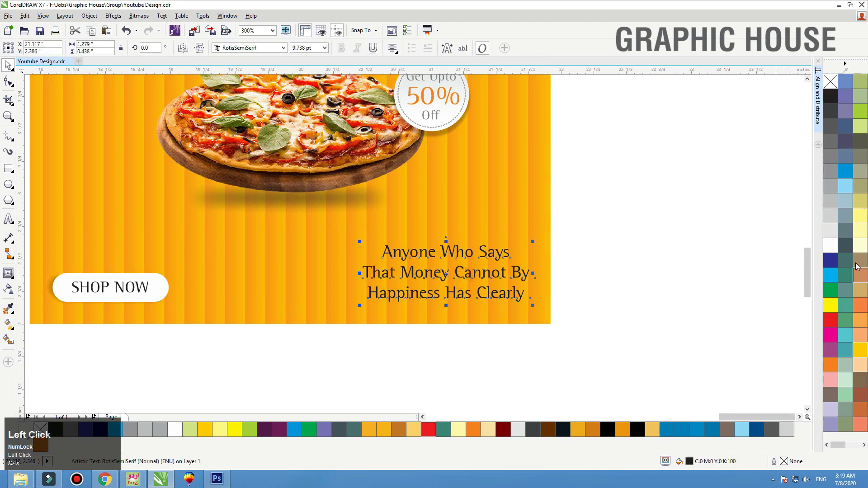
click(831, 247)
click(630, 294)
key(F4)
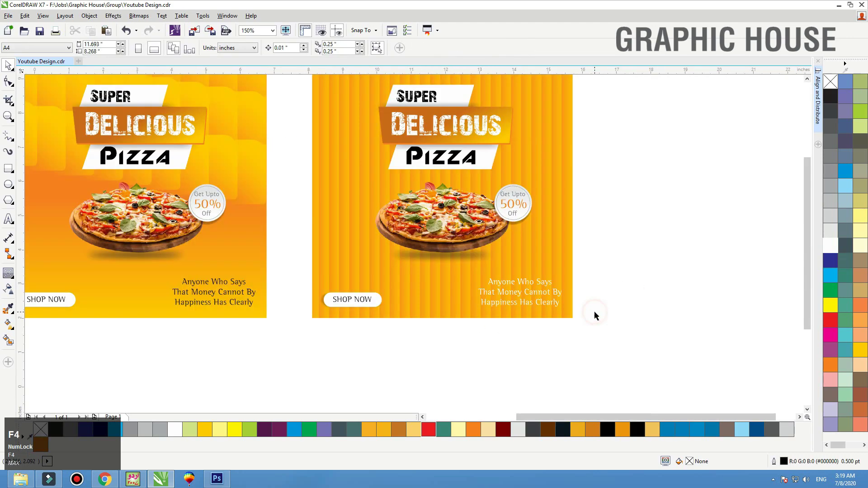